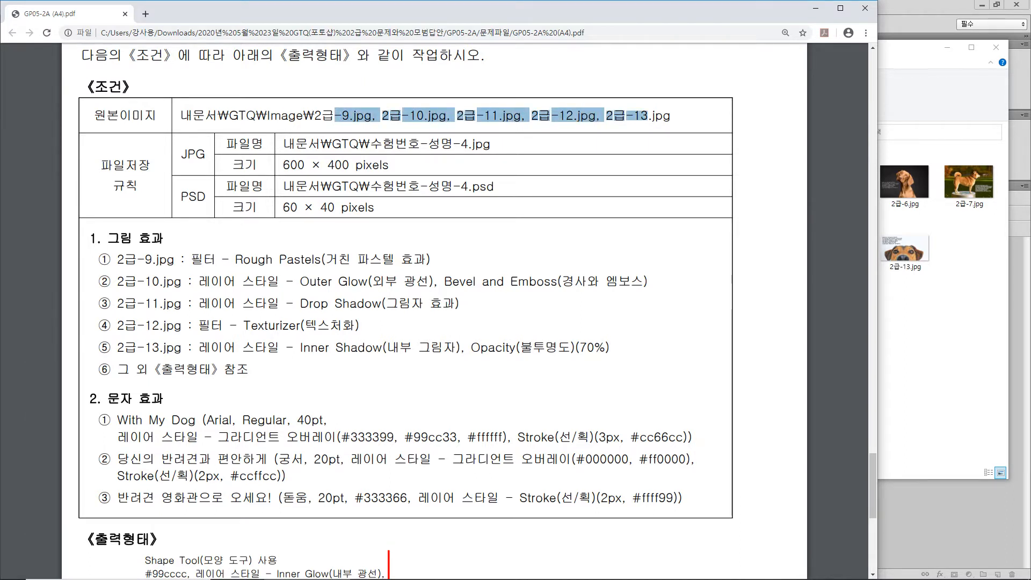
# Step: Read the exam PDF's conditions: image size, the effects for 2급-9.jpg to 2급-13.jpg, the text effects and the sample output
pyautogui.moveTo(283, 165); pyautogui.dragTo(353, 165)
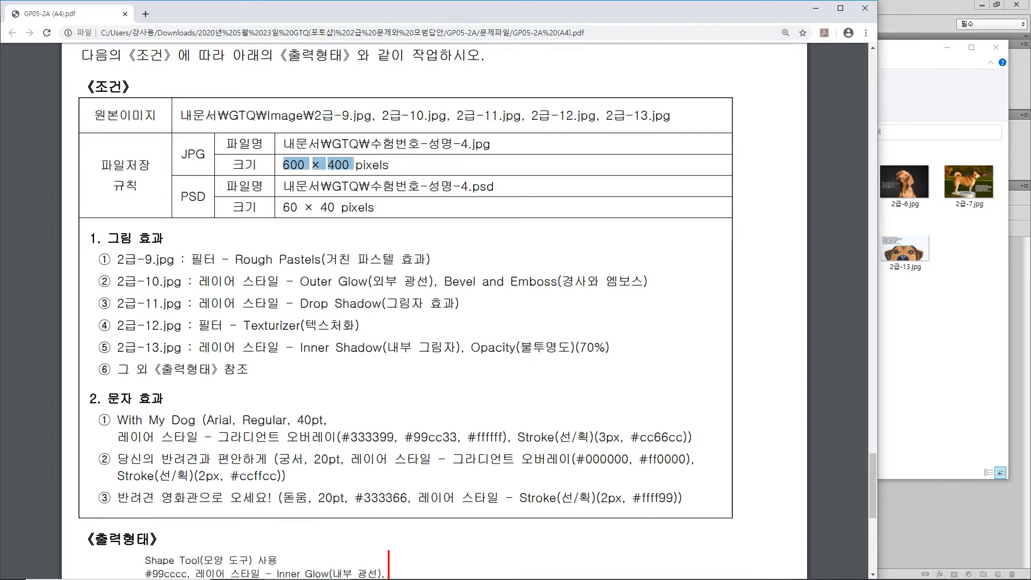
pyautogui.moveTo(145, 259); pyautogui.dragTo(195, 281)
pyautogui.moveTo(138, 303); pyautogui.dragTo(195, 303)
pyautogui.moveTo(138, 325); pyautogui.dragTo(194, 325)
pyautogui.moveTo(138, 347); pyautogui.dragTo(188, 347)
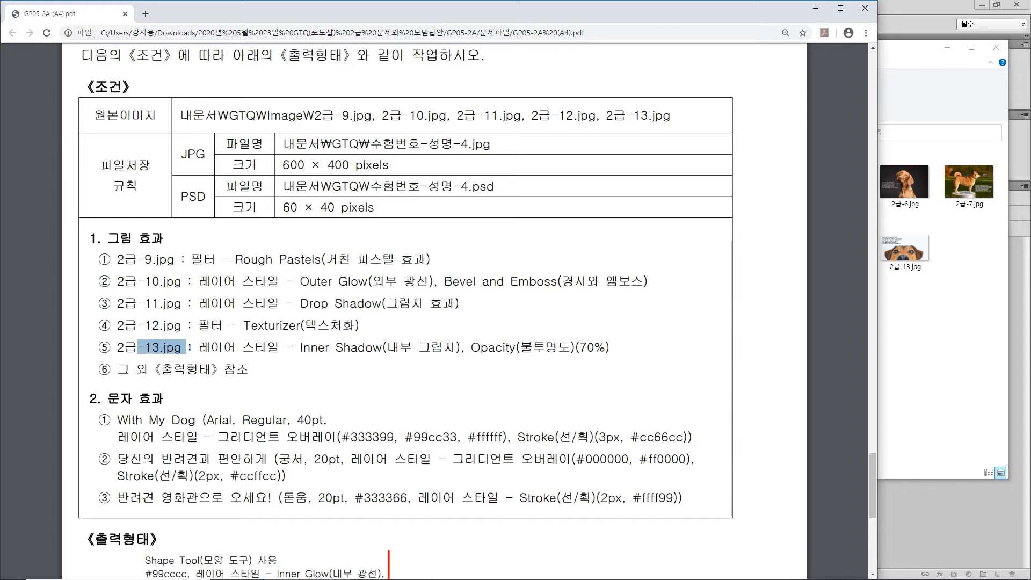
pyautogui.scroll(-8, 189, 348)
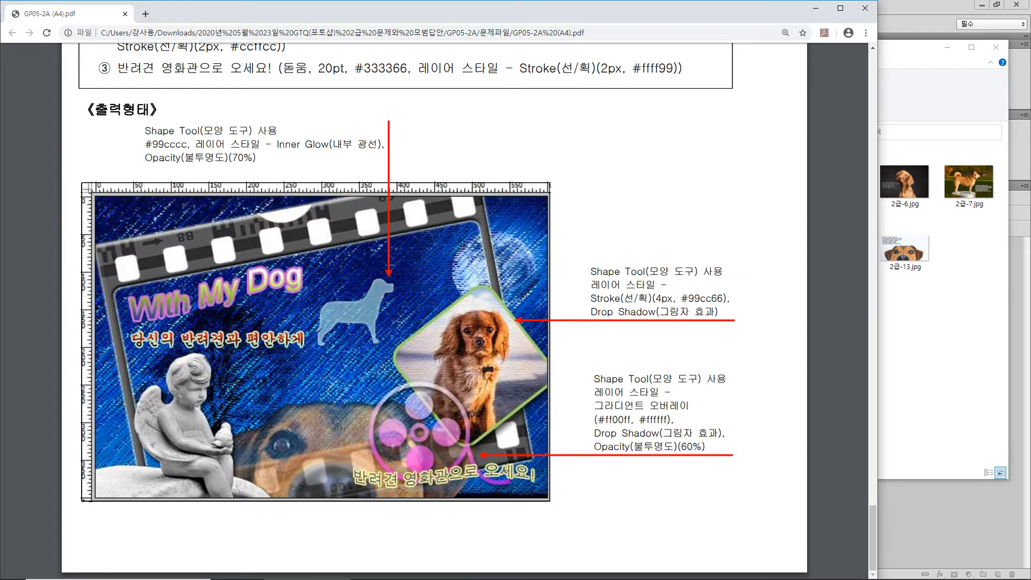
pyautogui.scroll(3, 434, 322)
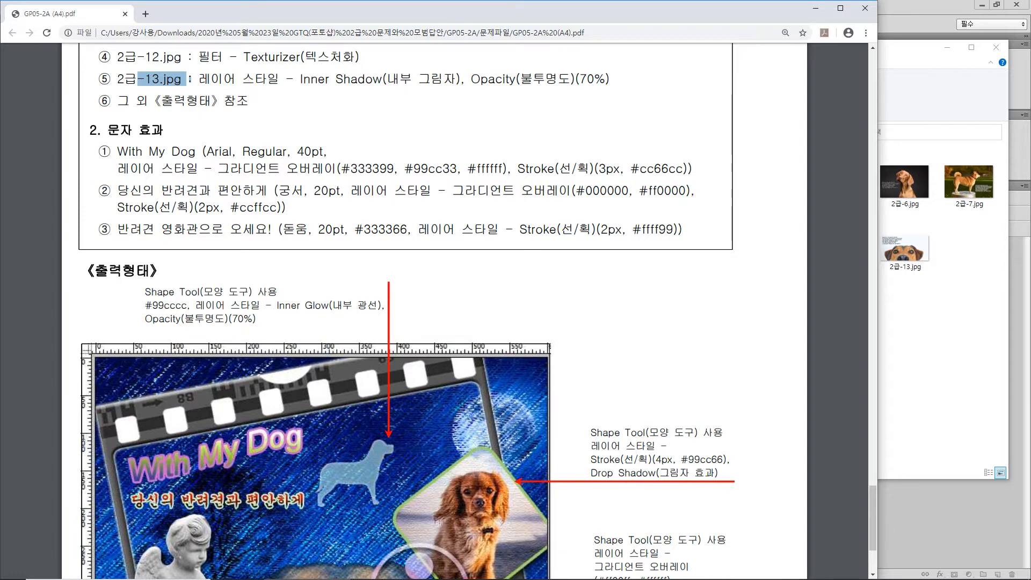
# Step: Open the source images 2급-9.jpg through 2급-13.jpg from the 소스파일 folder in Photoshop and look through them
pyautogui.hotkey('alt', 'Tab')
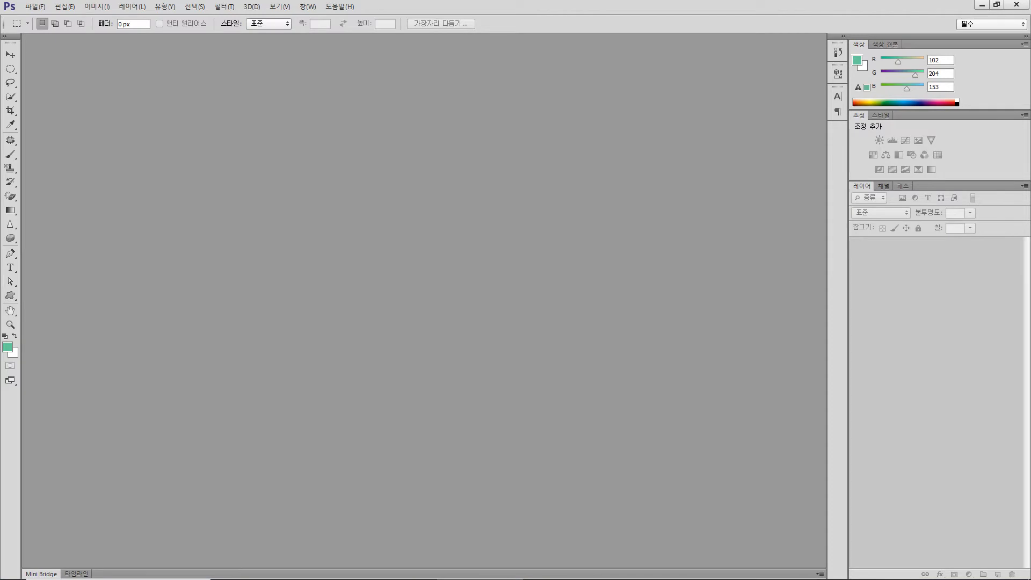
pyautogui.click(393, 570)
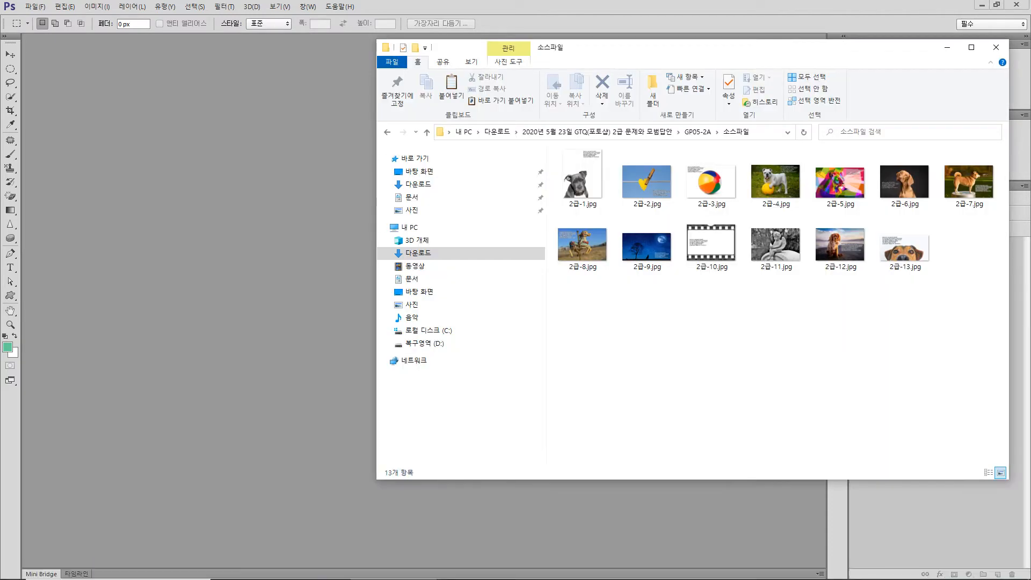
pyautogui.click(647, 246)
pyautogui.keyDown('shift'); pyautogui.click(905, 244); pyautogui.keyUp('shift')
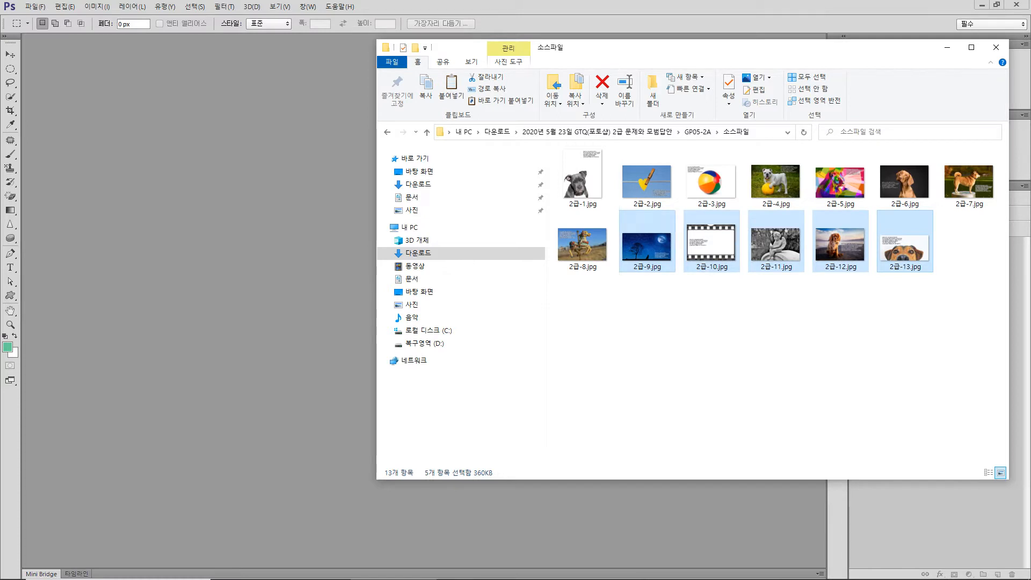
pyautogui.moveTo(905, 244); pyautogui.dragTo(229, 203)
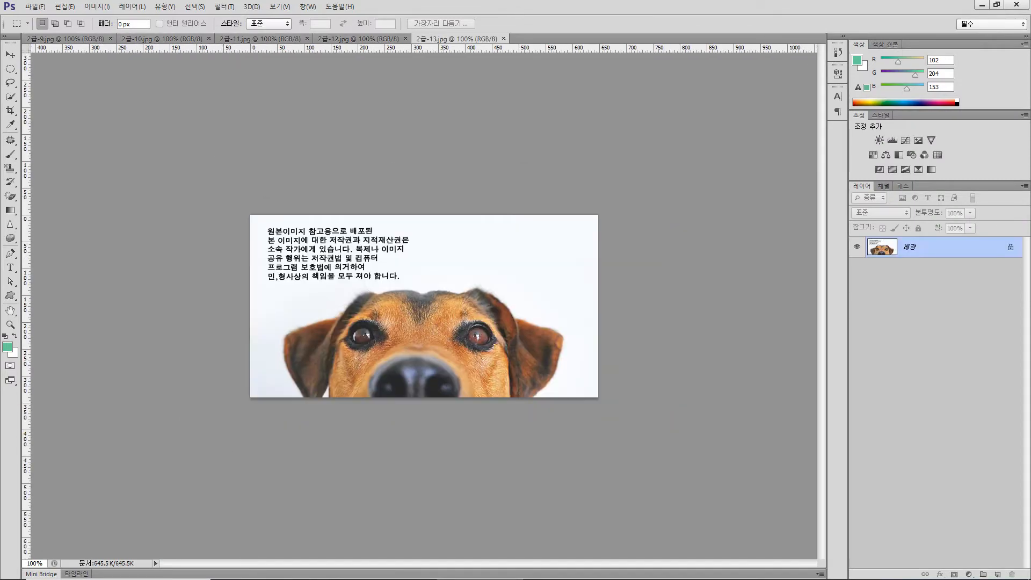
pyautogui.hotkey('ctrl', 'Tab')
pyautogui.hotkey('ctrl', 'Tab')
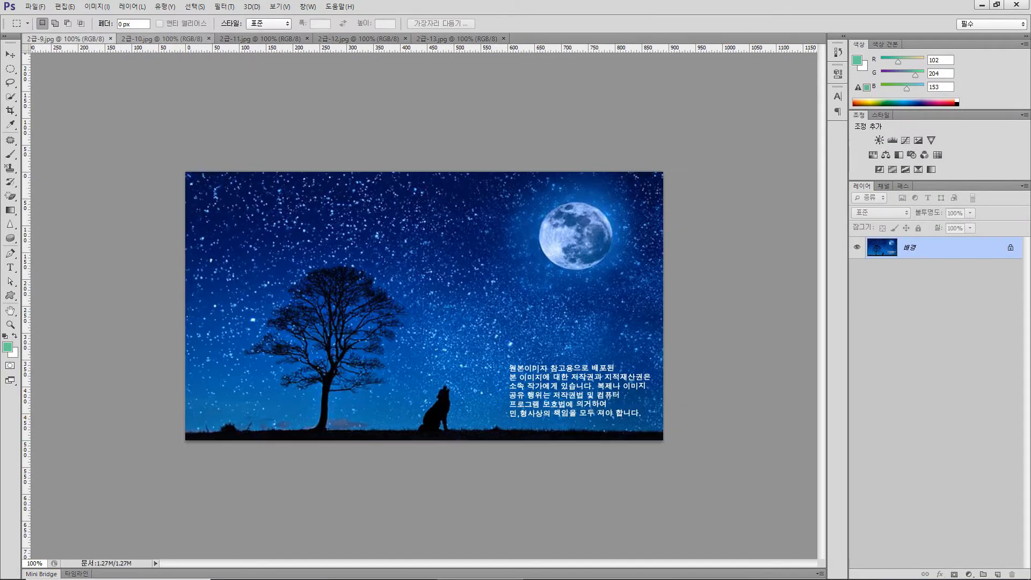
pyautogui.hotkey('ctrl', 'Tab')
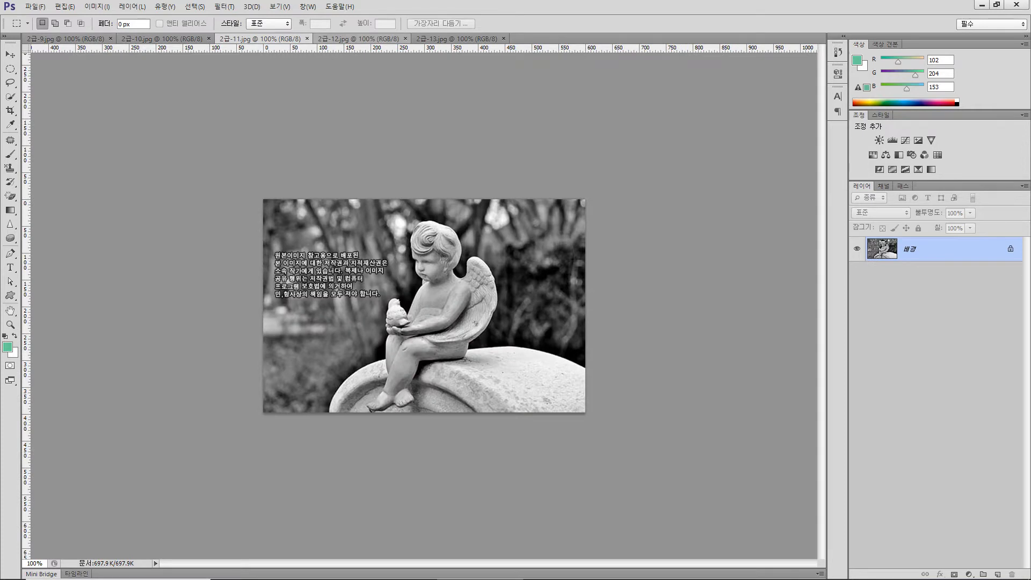
pyautogui.hotkey('ctrl', 'Tab')
pyautogui.hotkey('ctrl', 'Tab')
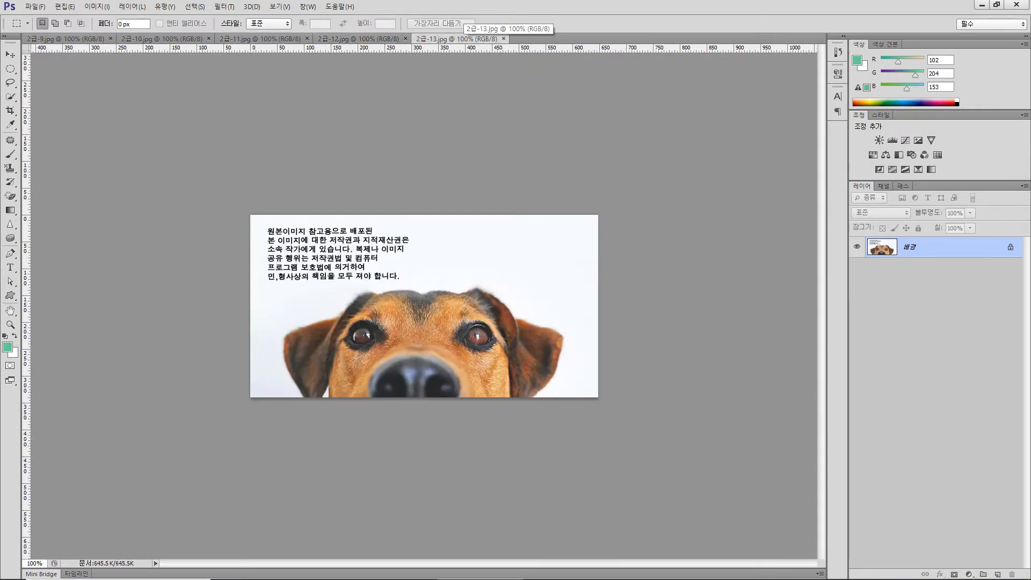
# Step: Create a new 600 × 400 pixel RGB document at 72 pixels/inch with a white background
pyautogui.press('alt')
pyautogui.press('Down')
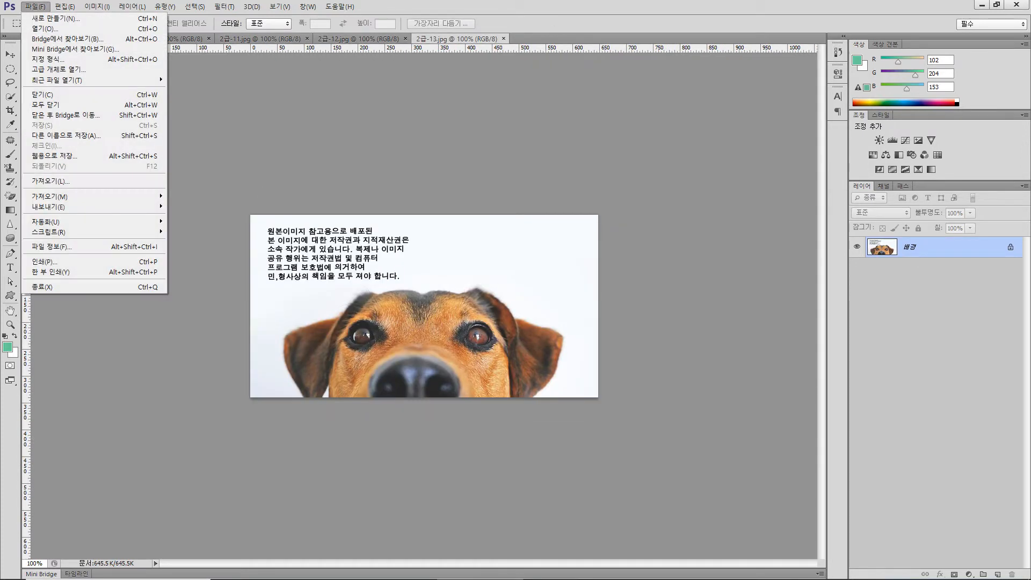
pyautogui.press('Return')
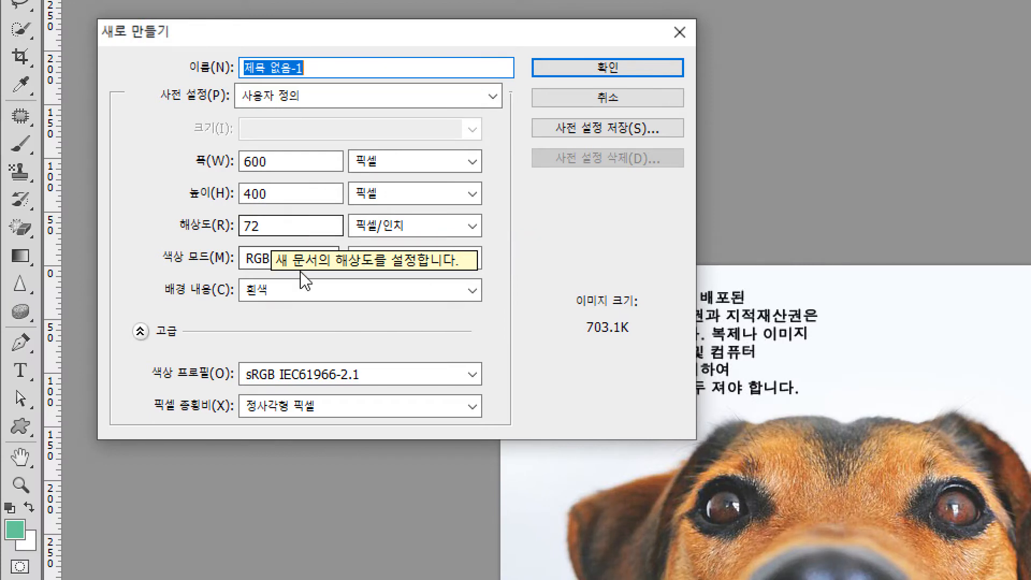
pyautogui.click(625, 74)
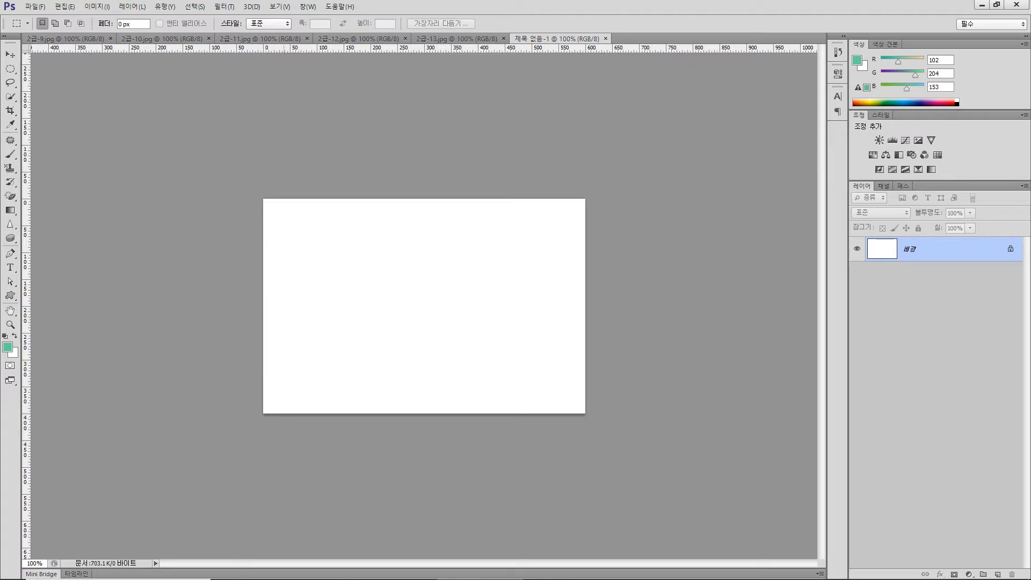
# Step: Switch to the exam PDF in Chrome to recheck the image effects and sample output, and return to Photoshop
pyautogui.moveTo(393, 578)
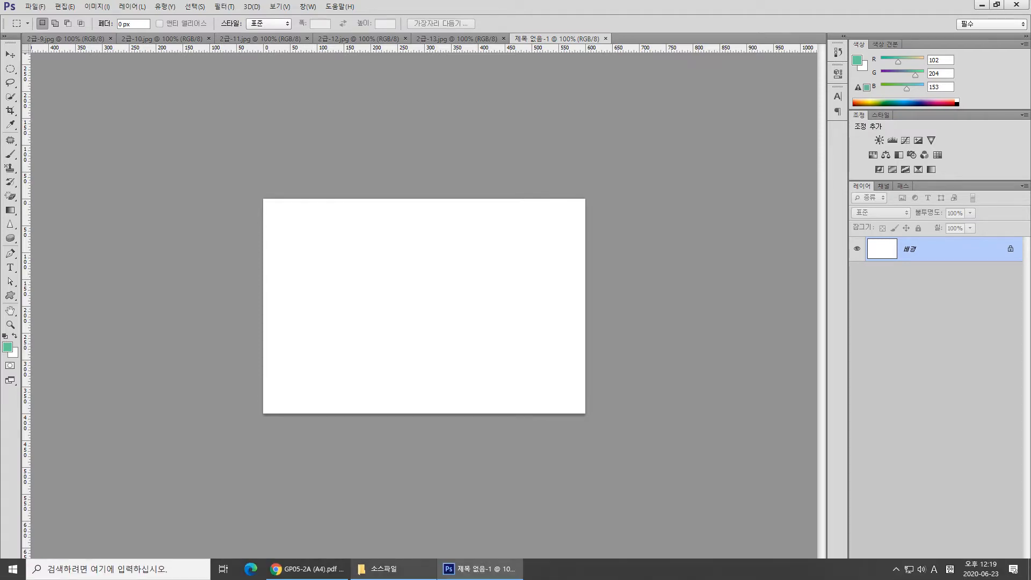
pyautogui.click(306, 569)
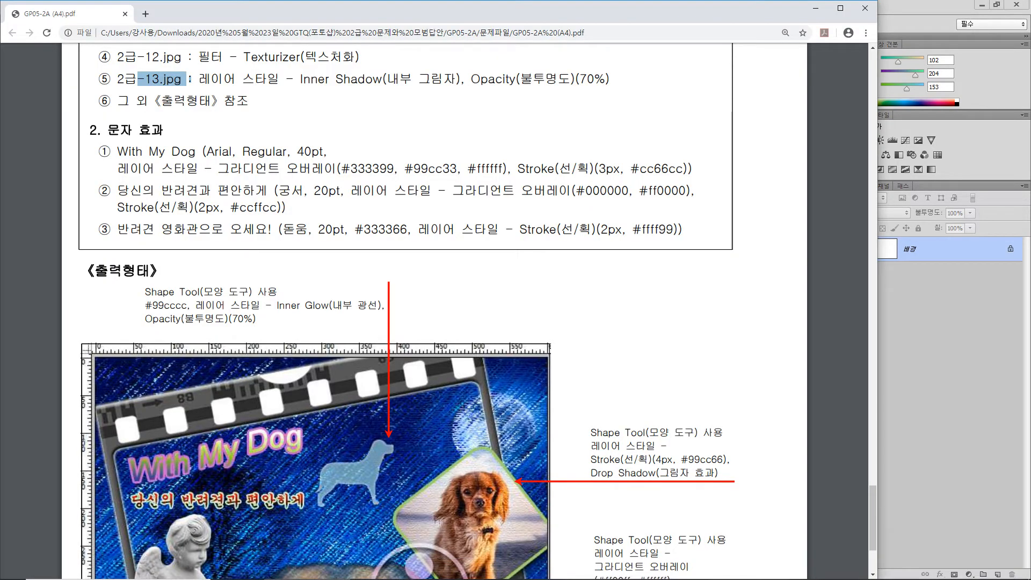
pyautogui.scroll(6, 434, 311)
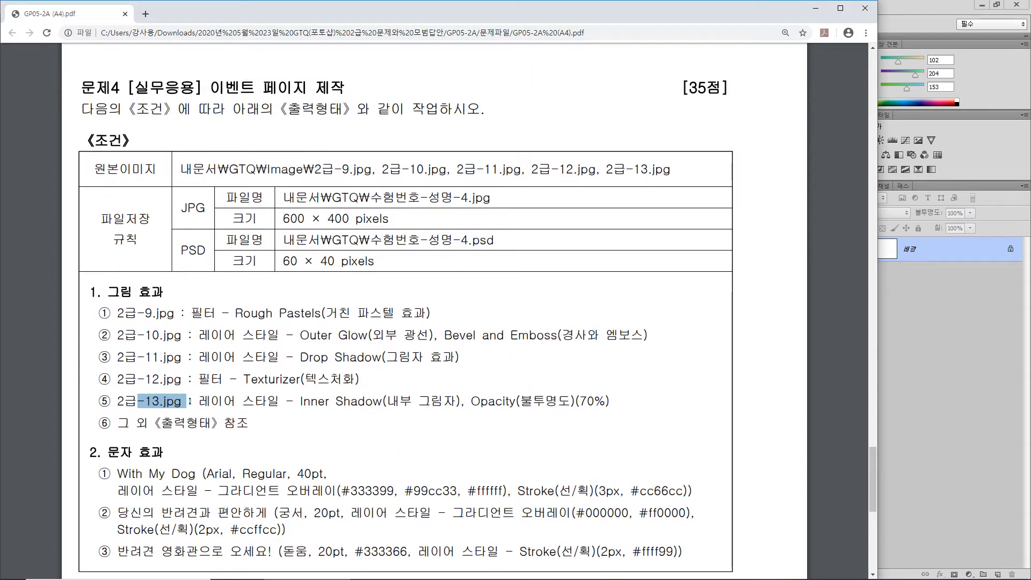
pyautogui.scroll(-8, 189, 401)
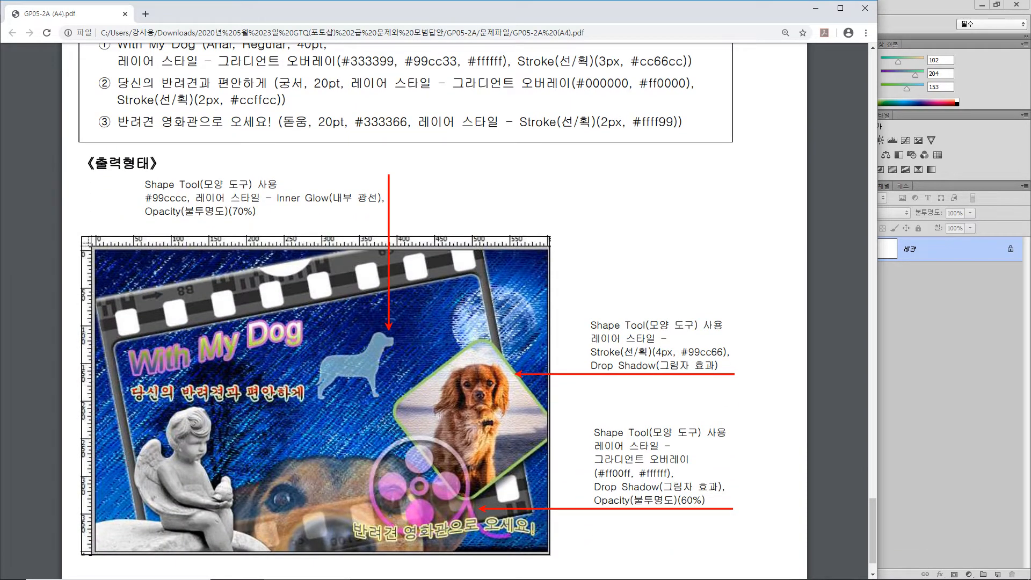
pyautogui.click(480, 570)
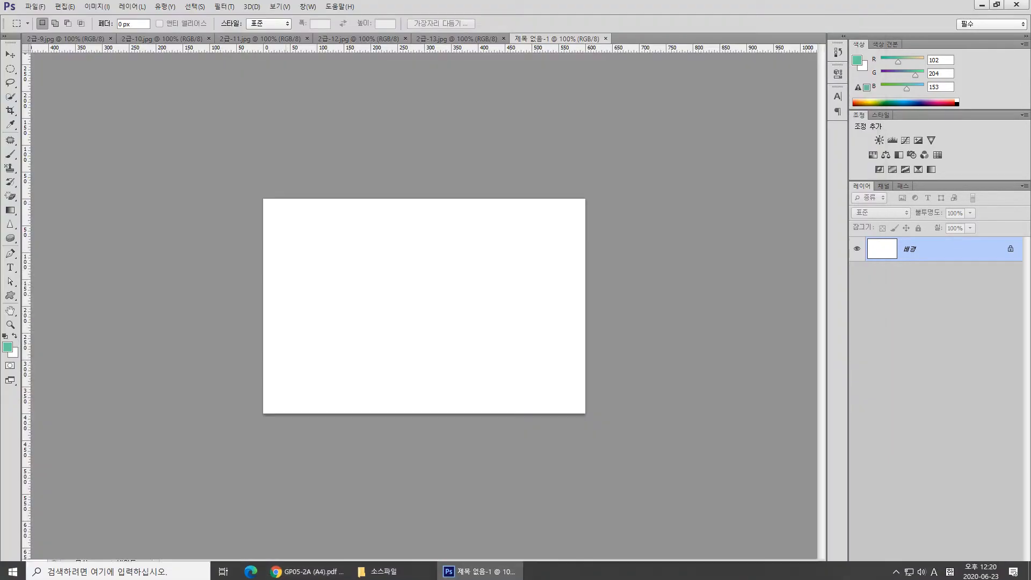
# Step: Copy the entire 2급-9.jpg night-sky image and paste it into the new blank document
pyautogui.hotkey('ctrl', 'Tab')
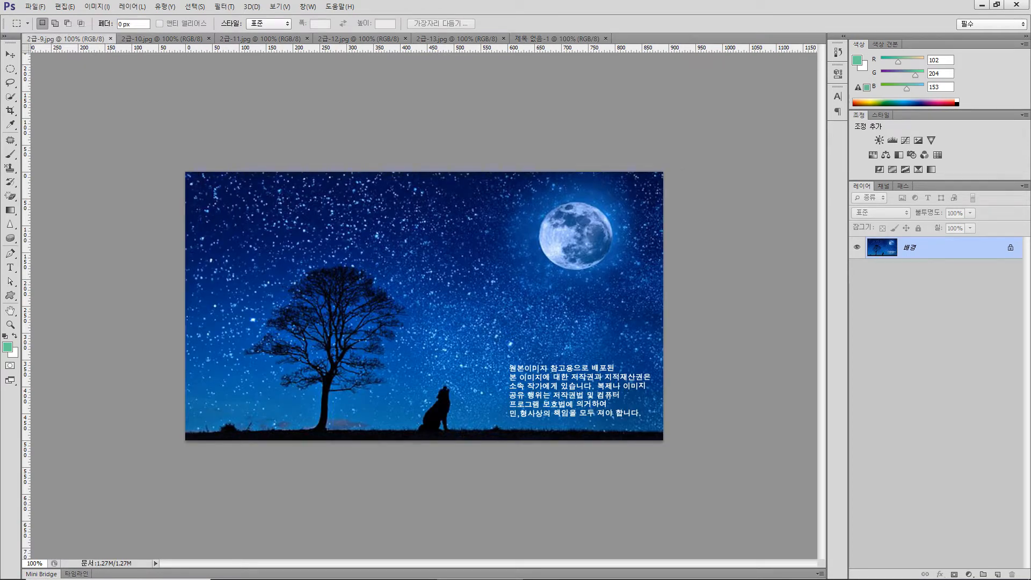
pyautogui.hotkey('ctrl', 'a')
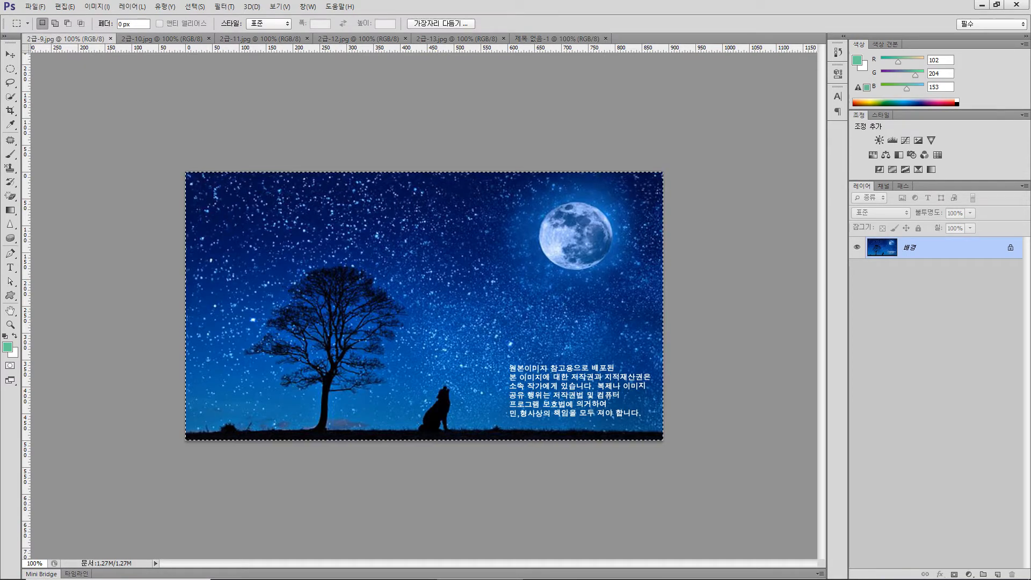
pyautogui.click(194, 7)
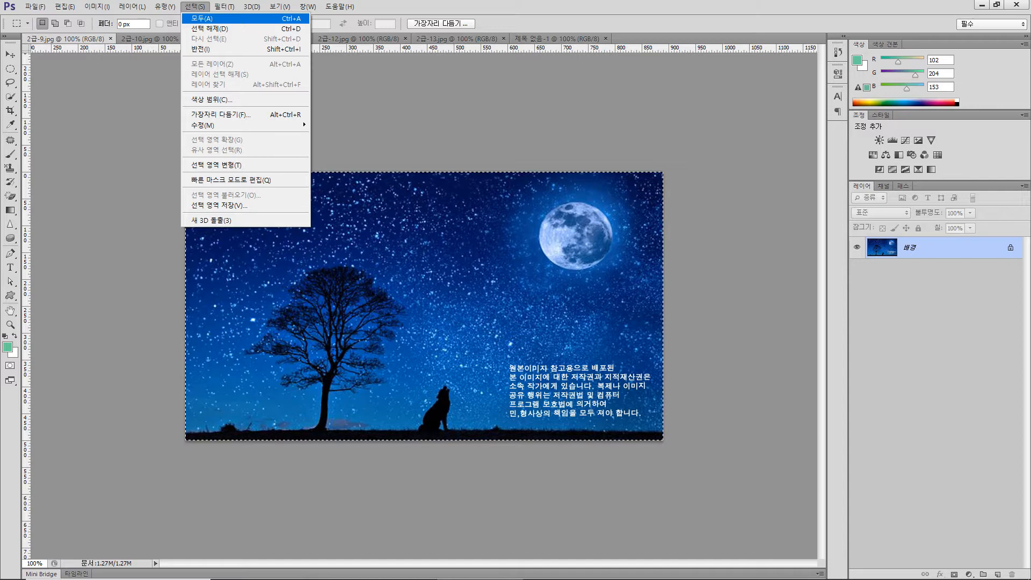
pyautogui.click(245, 18)
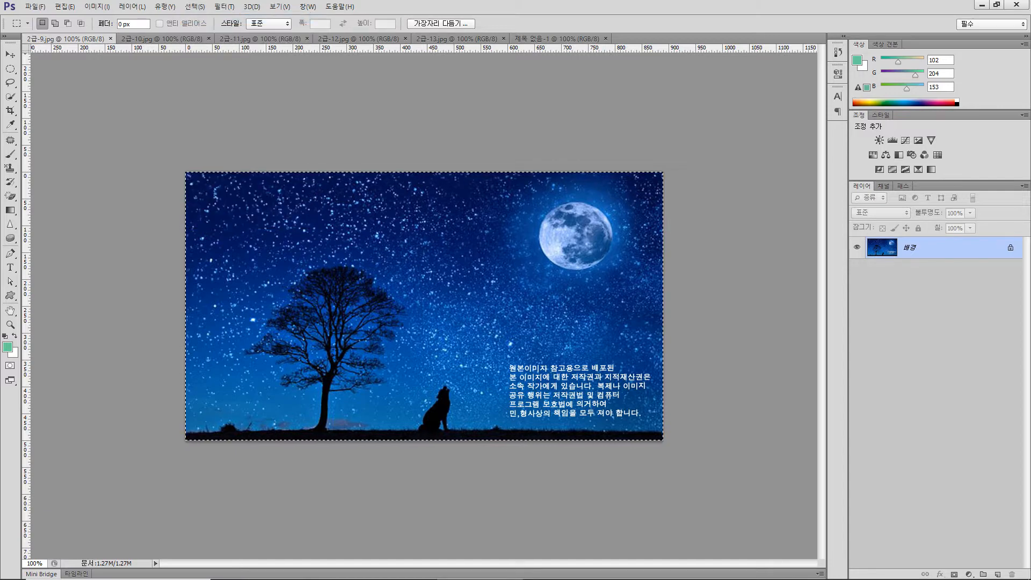
pyautogui.click(64, 7)
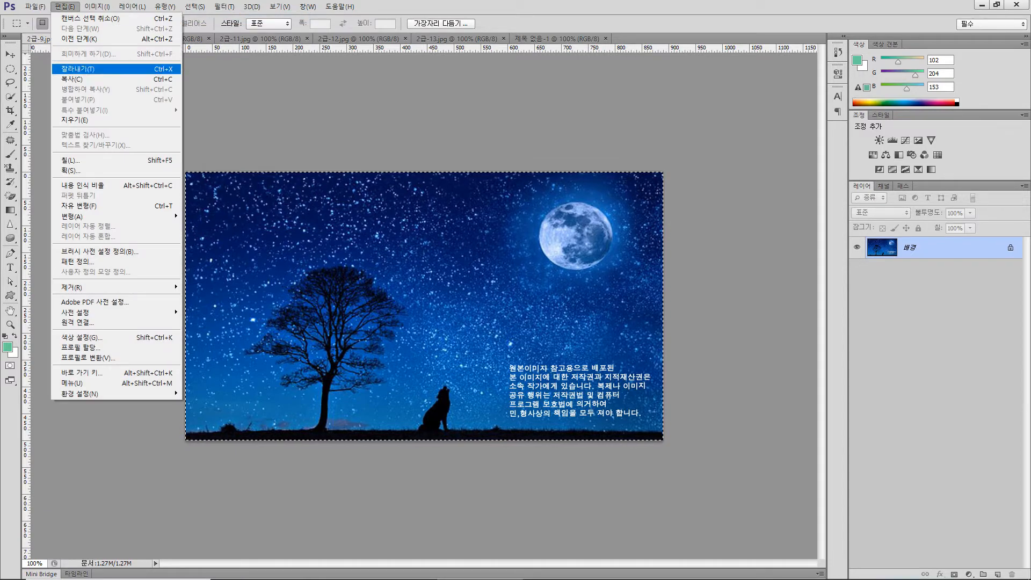
pyautogui.click(72, 79)
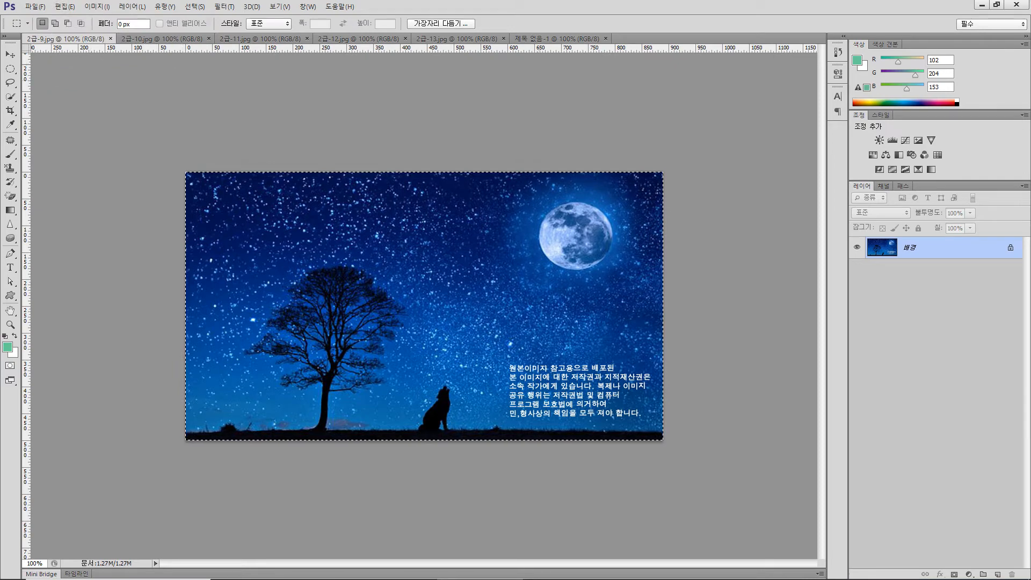
pyautogui.click(556, 39)
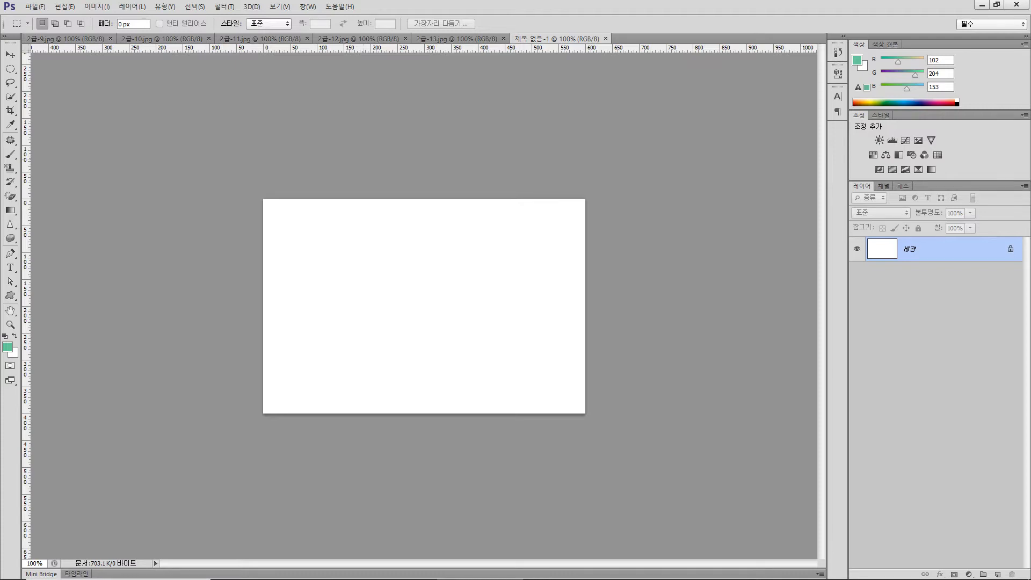
pyautogui.hotkey('ctrl', 'v')
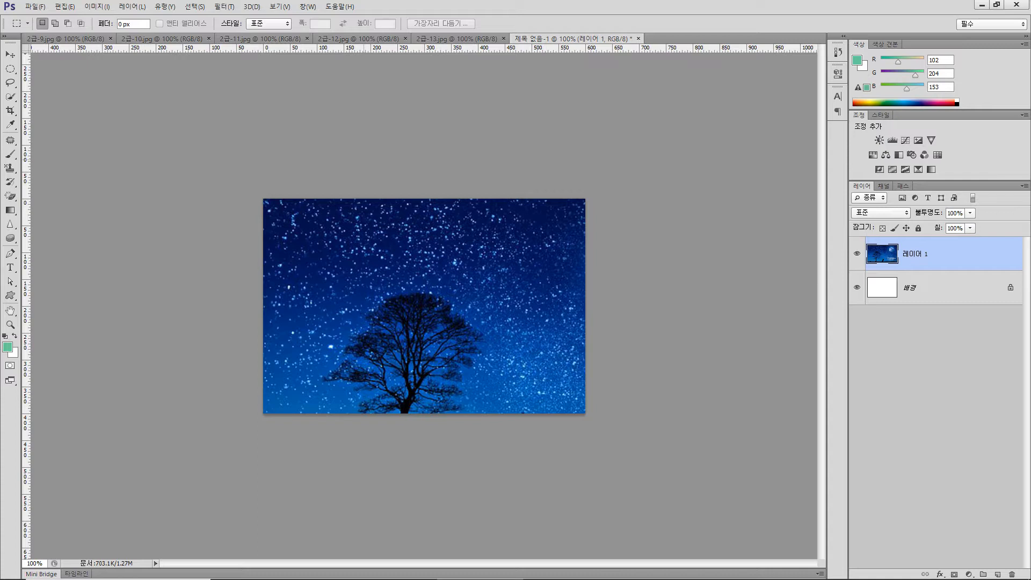
# Step: Scale the pasted night-sky layer proportionally to about 80.8% so its height fits the canvas
pyautogui.hotkey('ctrl', 't')
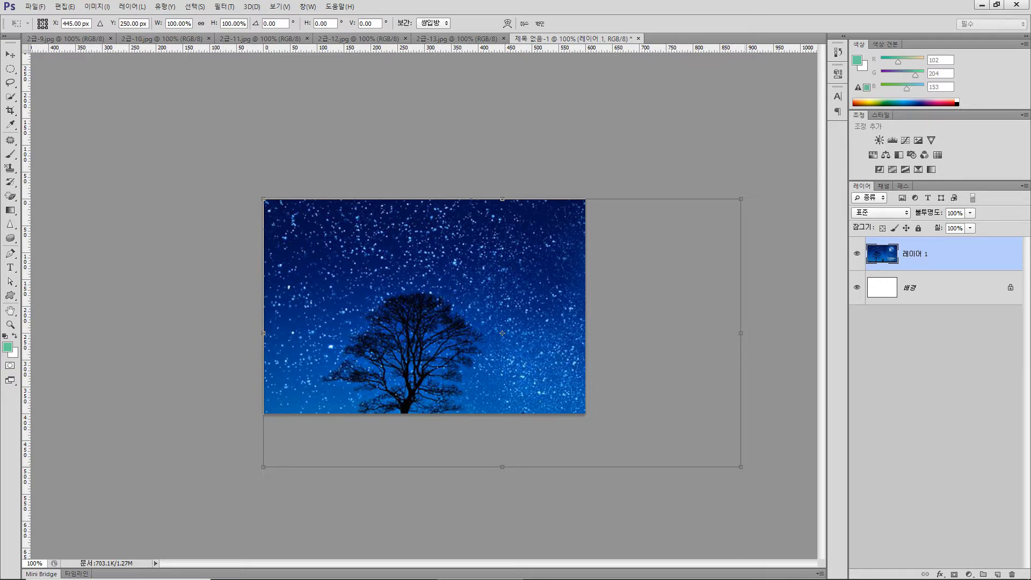
pyautogui.moveTo(740, 467); pyautogui.dragTo(649, 415)
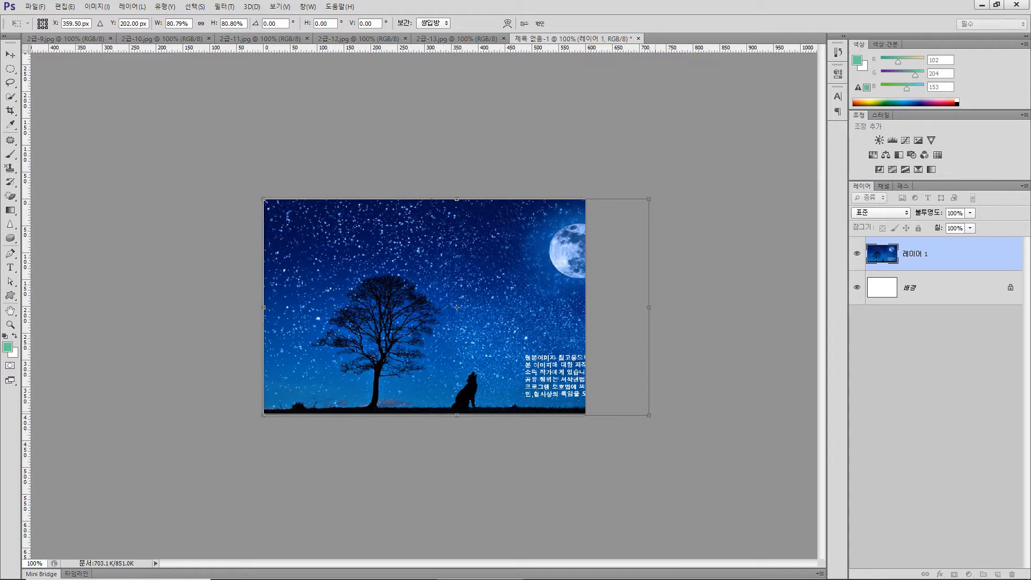
pyautogui.press('Return')
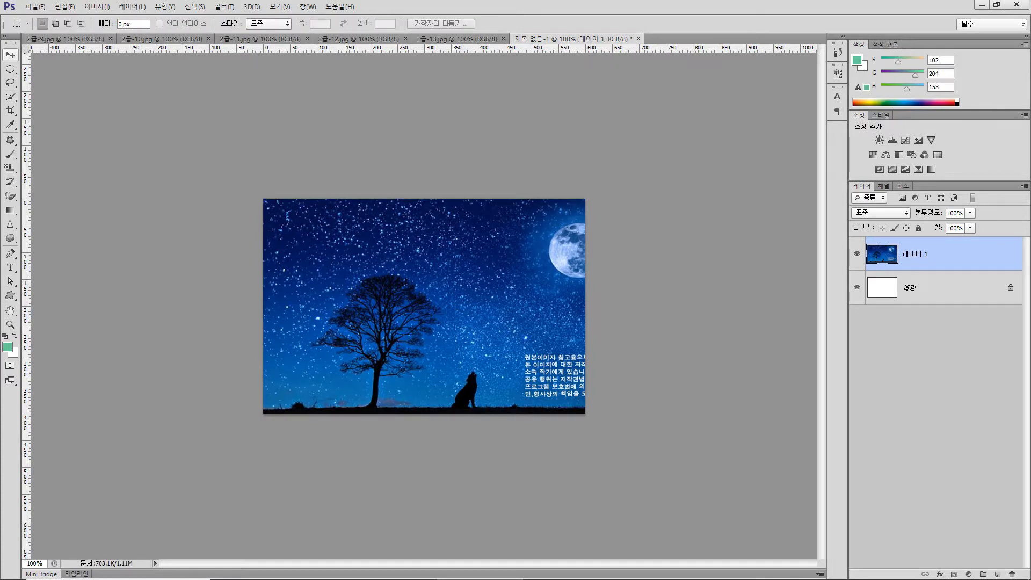
# Step: Move the night-sky layer left with the Move tool so the whole moon lies inside the canvas
pyautogui.press('v')
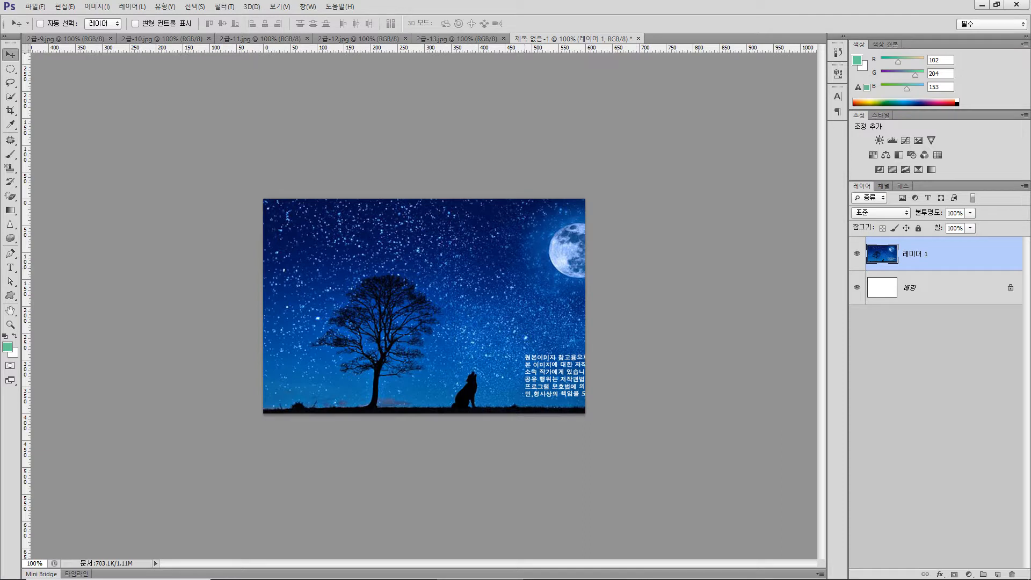
pyautogui.moveTo(531, 240); pyautogui.dragTo(492, 241)
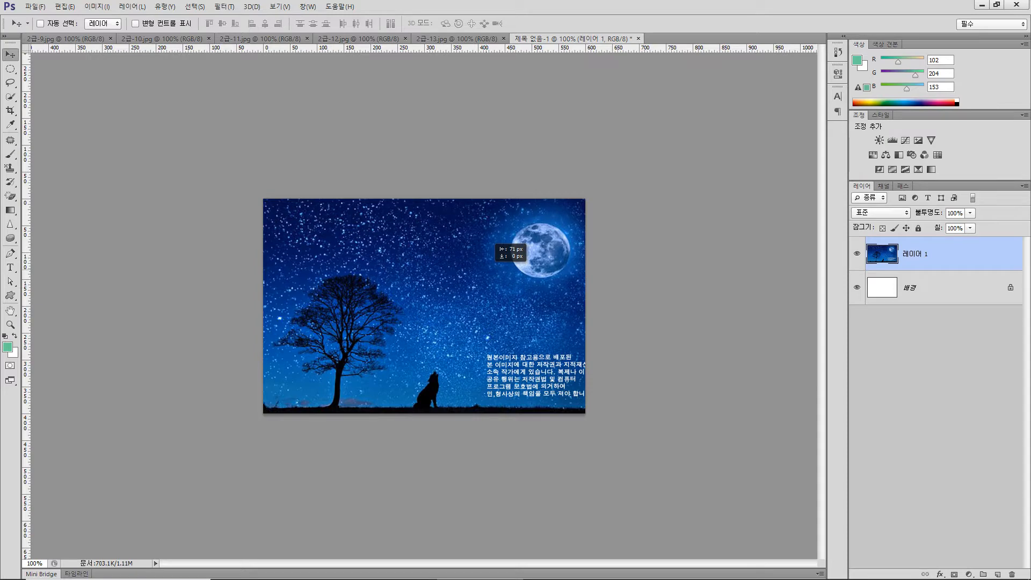
pyautogui.moveTo(493, 241); pyautogui.dragTo(498, 242)
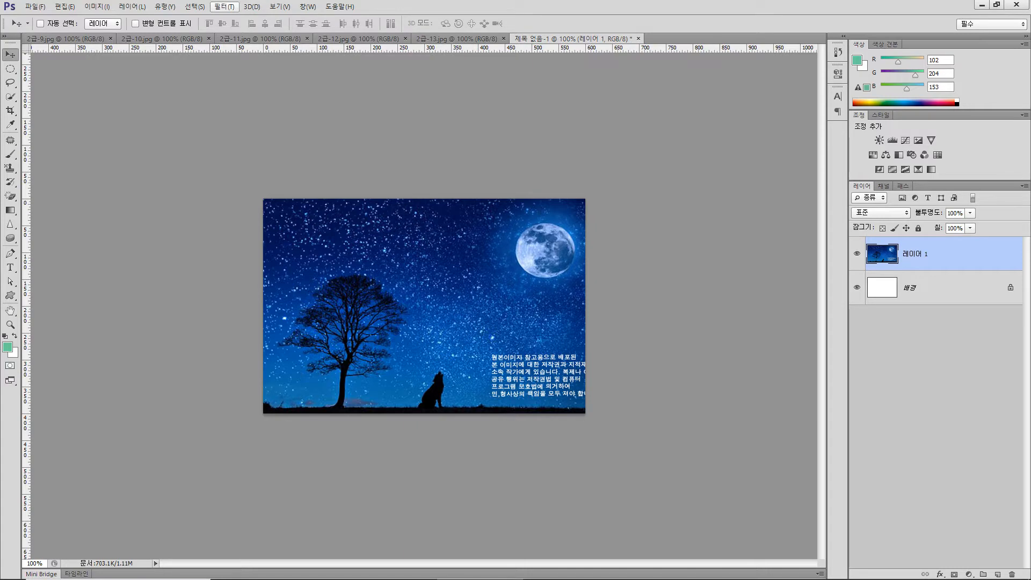
# Step: Apply the Rough Pastels filter to the night-sky layer with stroke length 6, stroke detail 4, canvas texture at 100% and relief 20
pyautogui.click(224, 6)
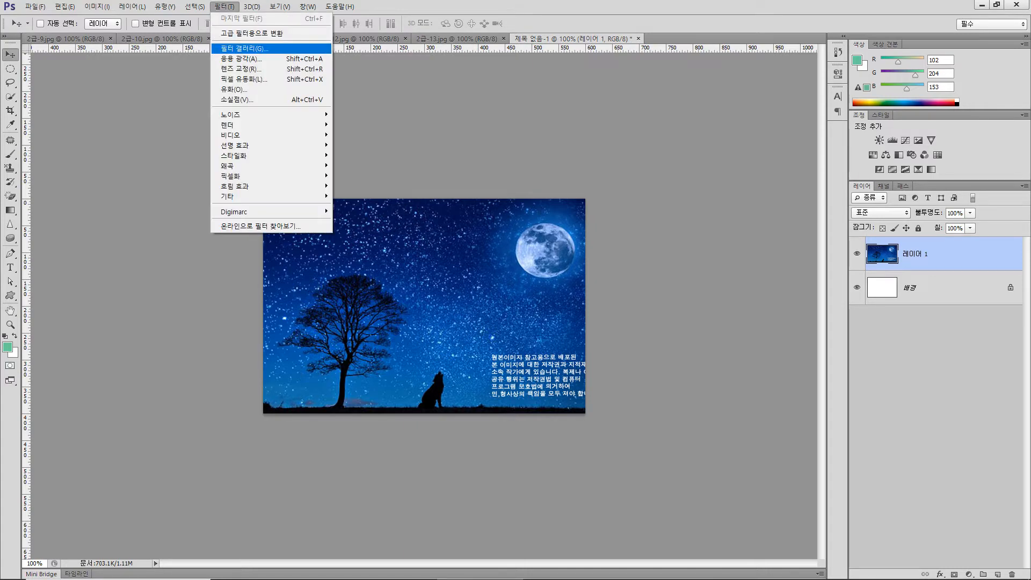
pyautogui.click(245, 49)
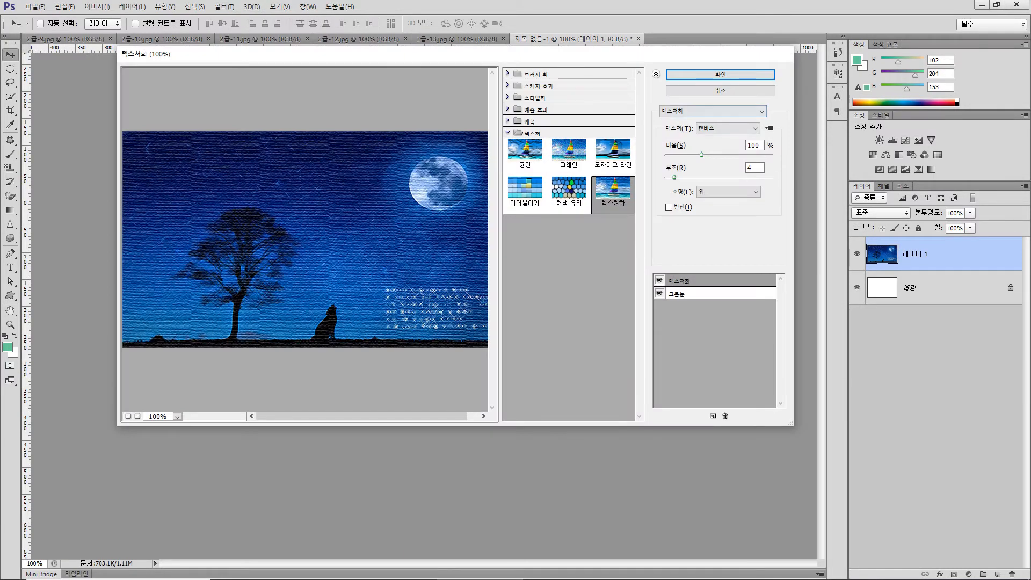
pyautogui.click(713, 111)
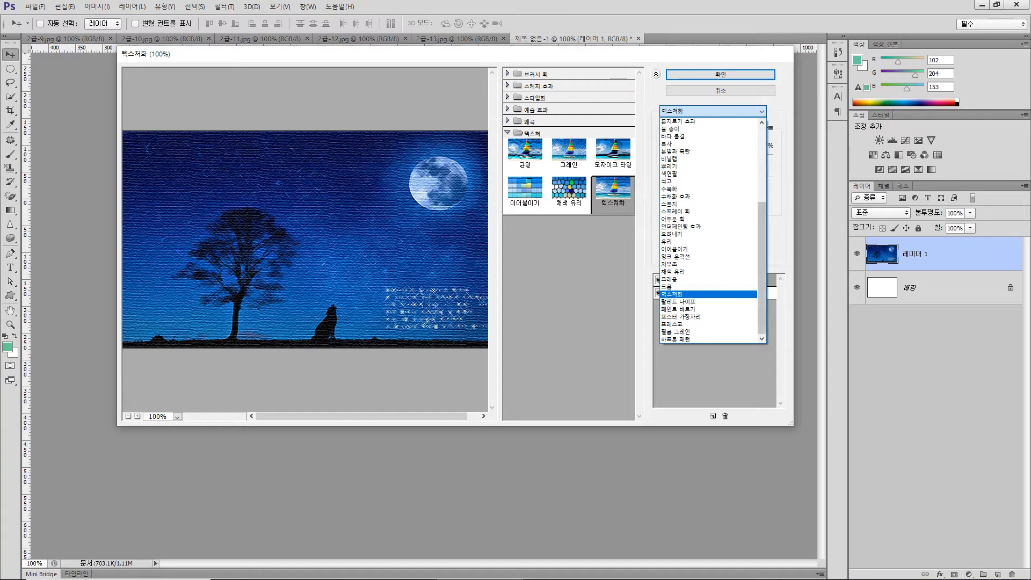
pyautogui.scroll(6, 709, 231)
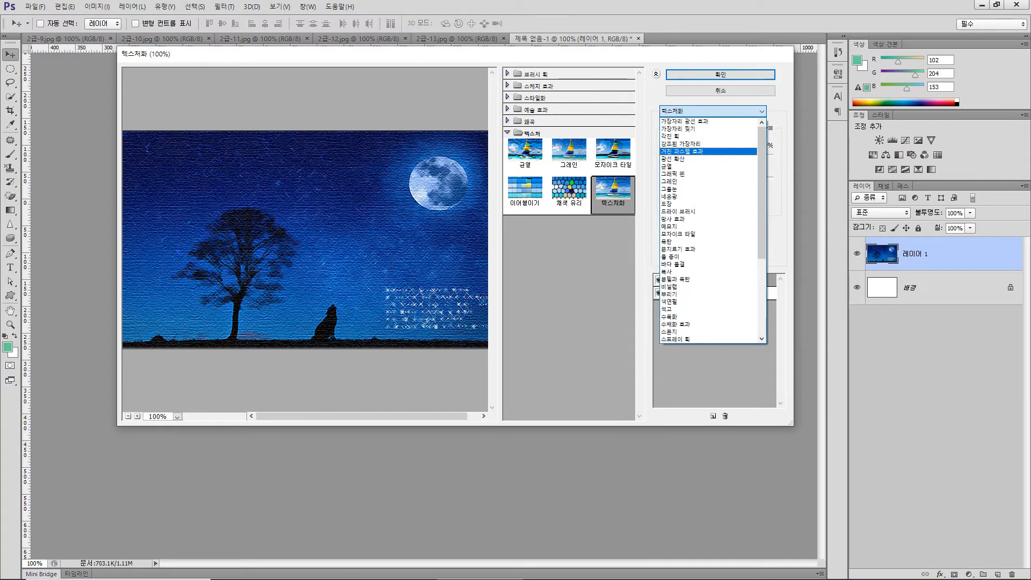
pyautogui.click(683, 151)
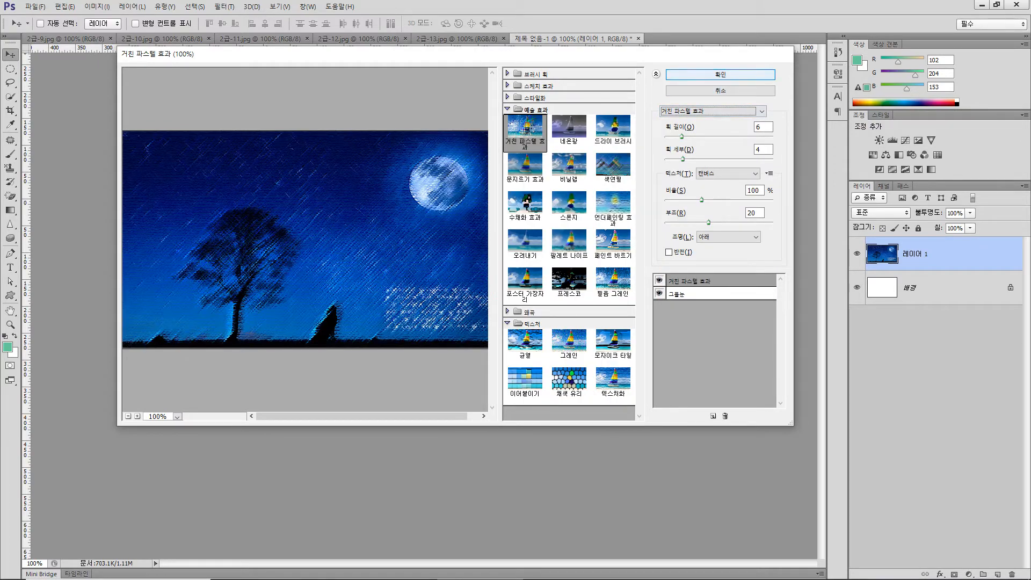
pyautogui.press('Return')
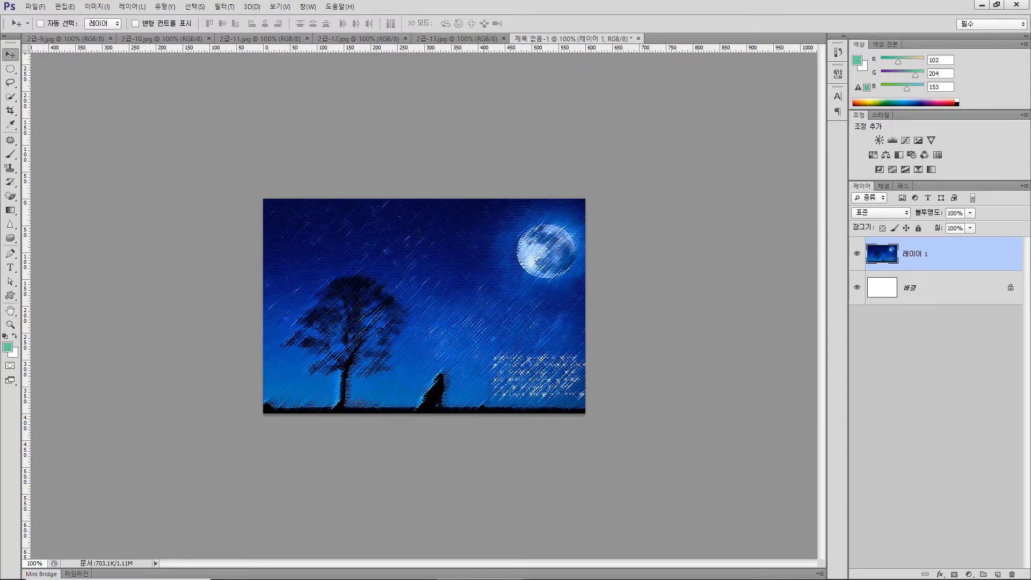
# Step: Switch to the exam PDF in Chrome, check the layer styles required for 2급-10.jpg, and return to Photoshop
pyautogui.click(307, 569)
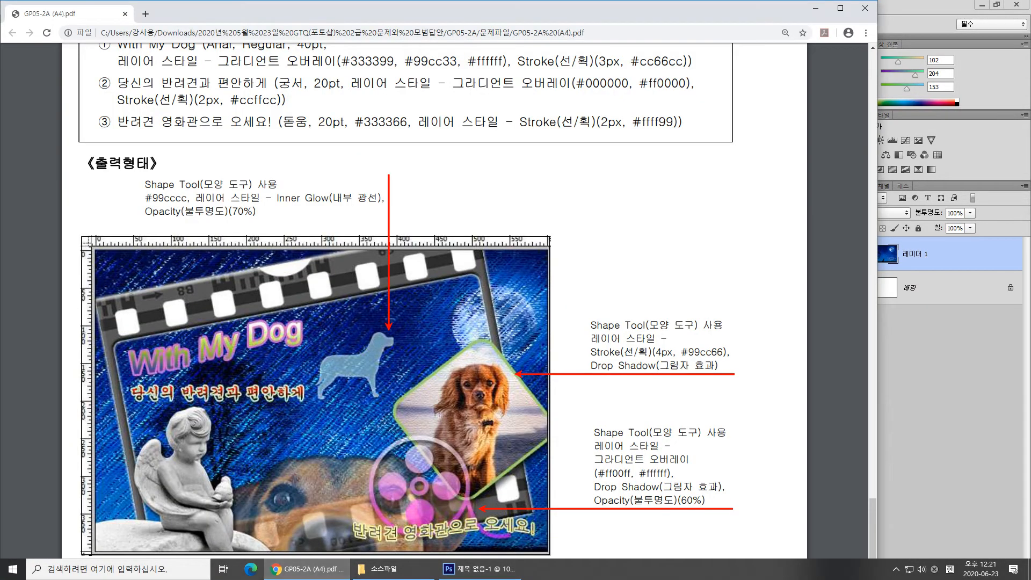
pyautogui.scroll(3, 190, 133)
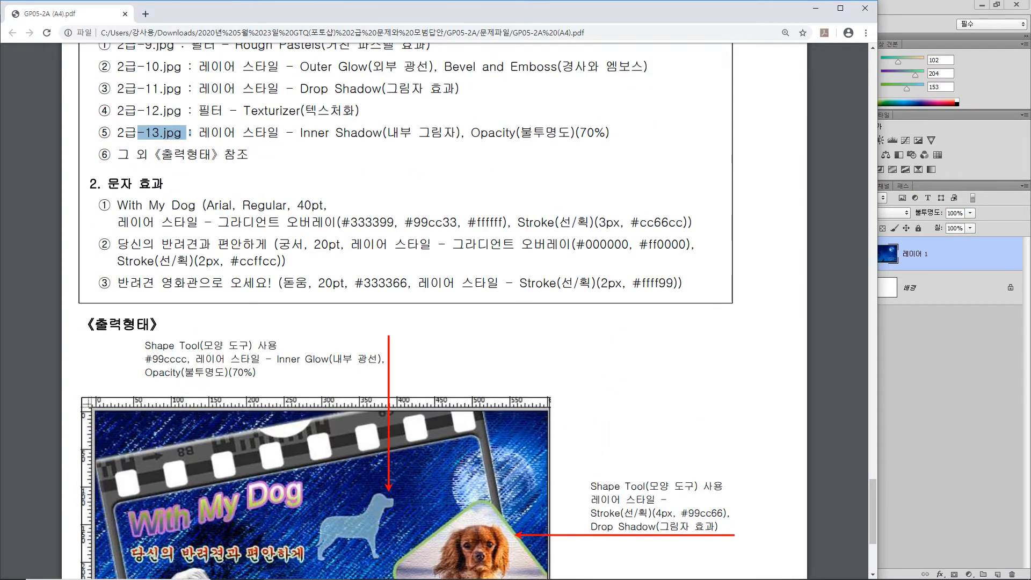
pyautogui.scroll(3, 403, 312)
pyautogui.moveTo(200, 228); pyautogui.dragTo(441, 227)
pyautogui.click(285, 227)
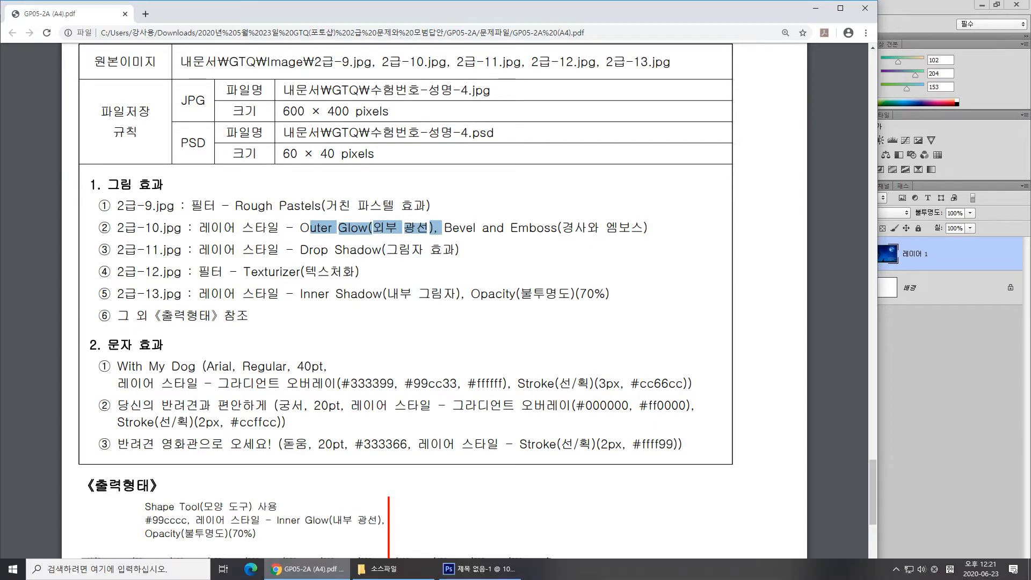
pyautogui.click(480, 572)
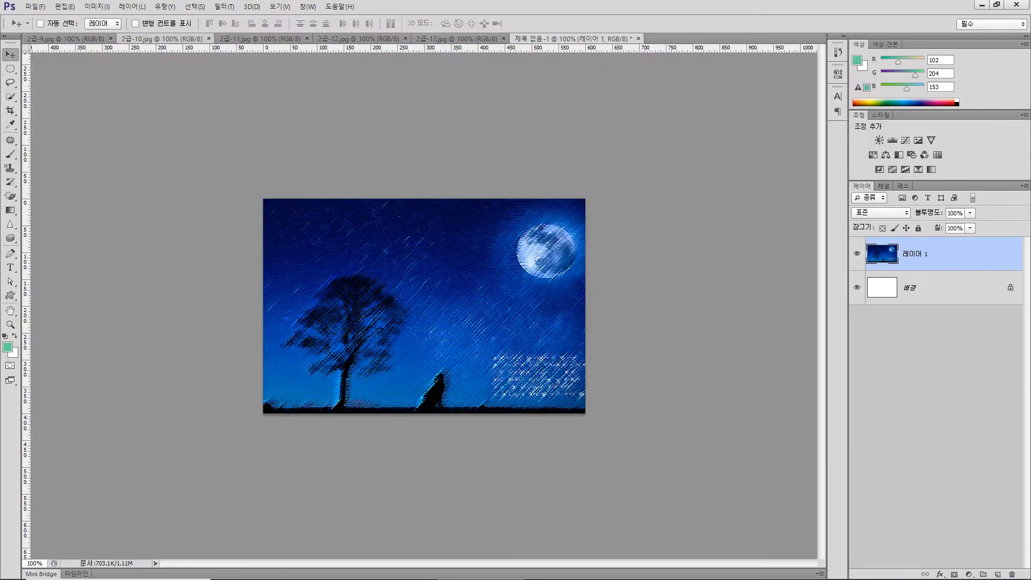
# Step: Bring up 2급-10.jpg, compare it with the sample output in the exam PDF in Chrome, and return to Photoshop
pyautogui.click(162, 38)
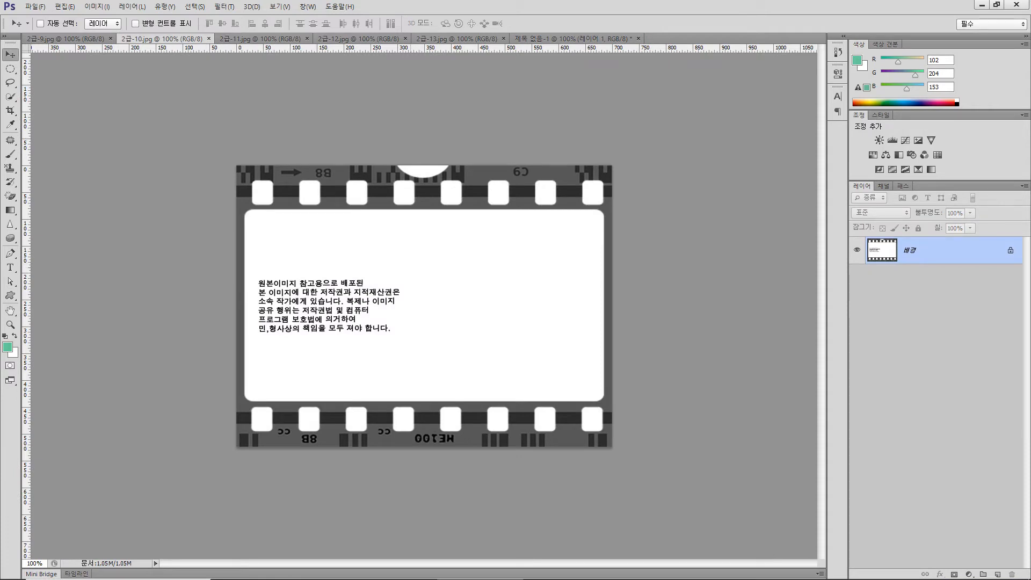
pyautogui.click(306, 569)
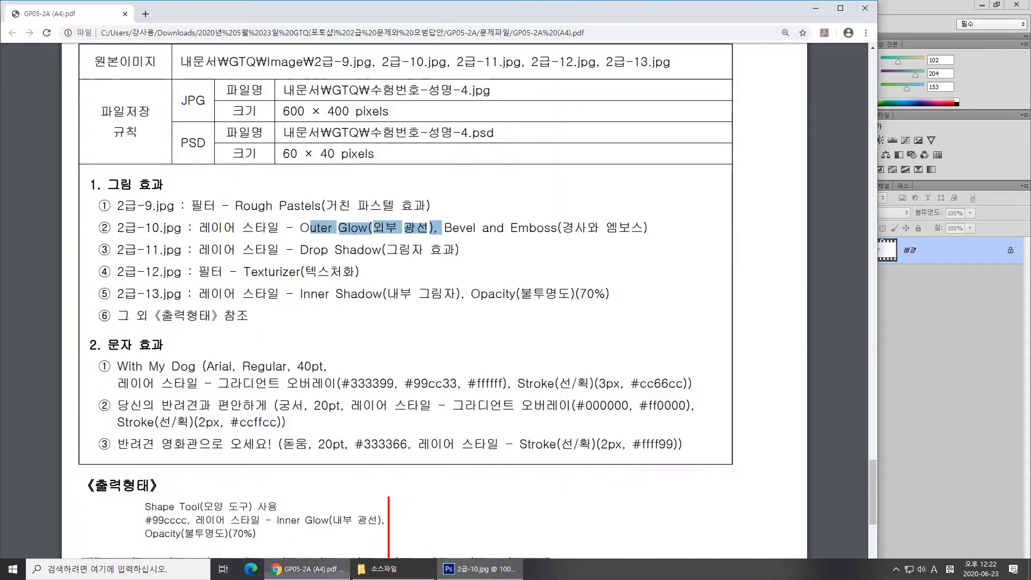
pyautogui.scroll(-7, 435, 306)
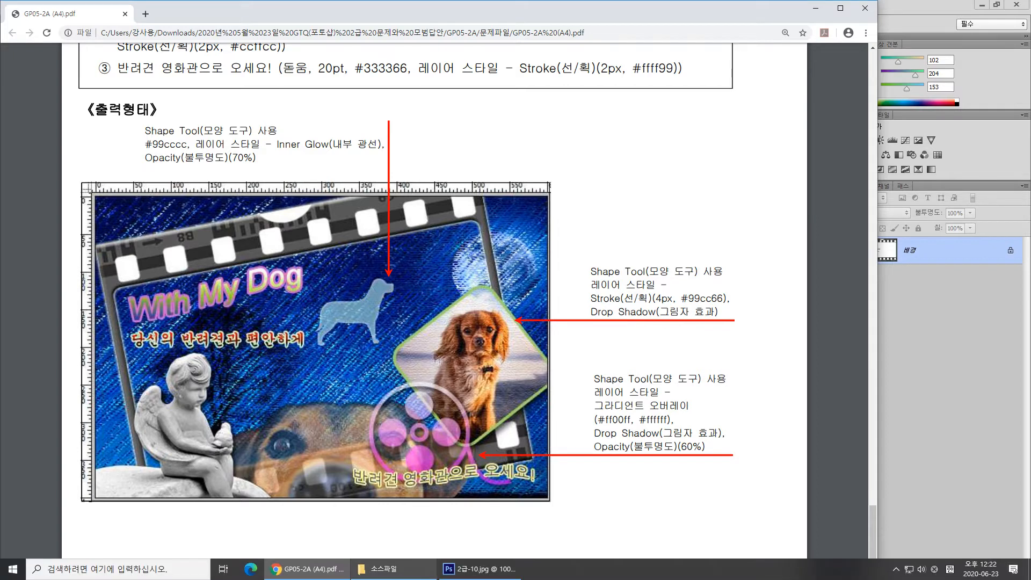
pyautogui.click(480, 569)
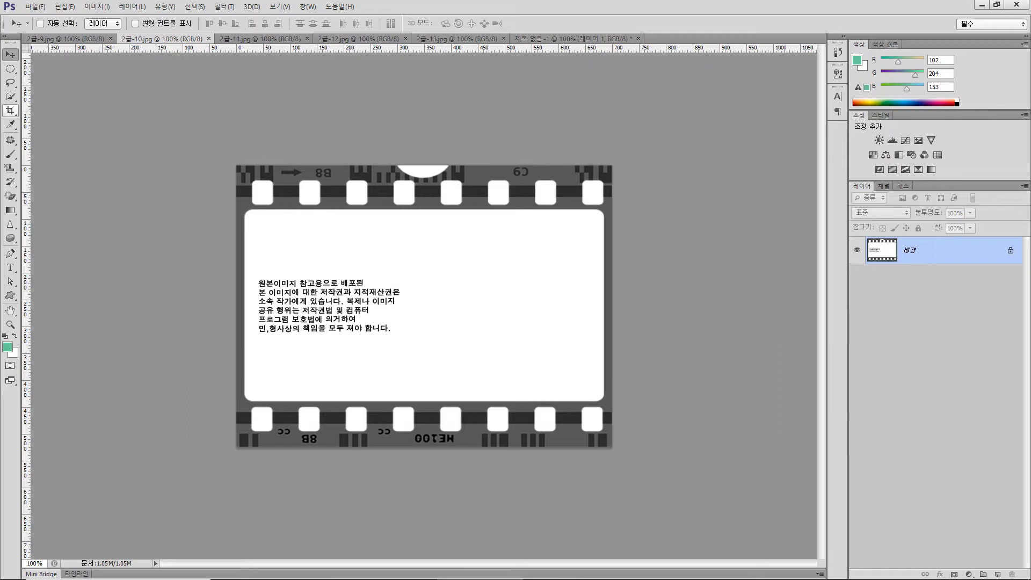
# Step: Select the film frame's white interior with the Magic Wand and add the enclosed copyright text to the selection with the Lasso
pyautogui.click(10, 97)
pyautogui.click(64, 105)
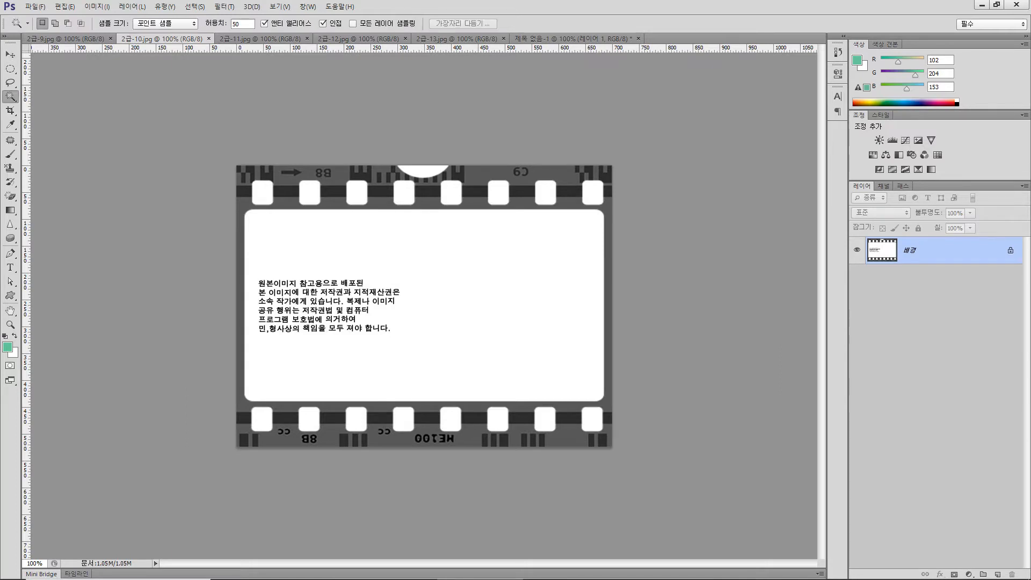
pyautogui.click(424, 247)
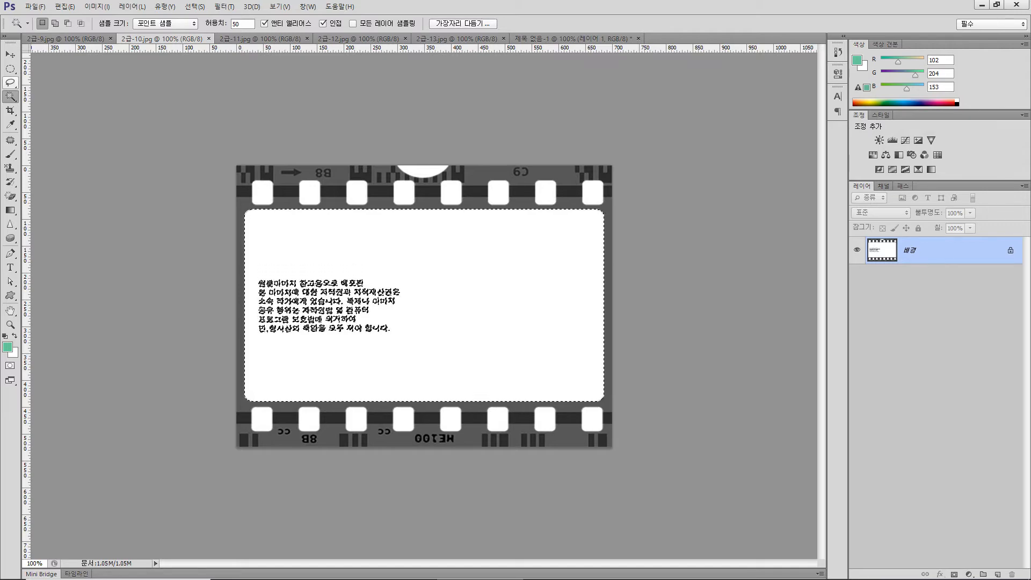
pyautogui.click(10, 83)
pyautogui.moveTo(335, 267); pyautogui.dragTo(344, 267)
pyautogui.hotkey('ctrl', 'z')
pyautogui.press('shift')
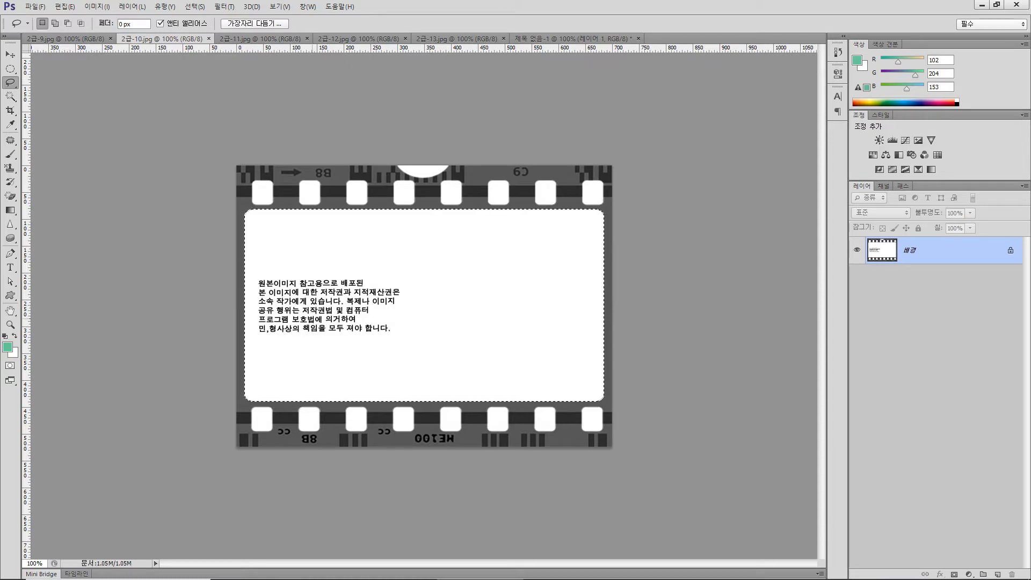
pyautogui.hotkey('shift', 'BackSpace')
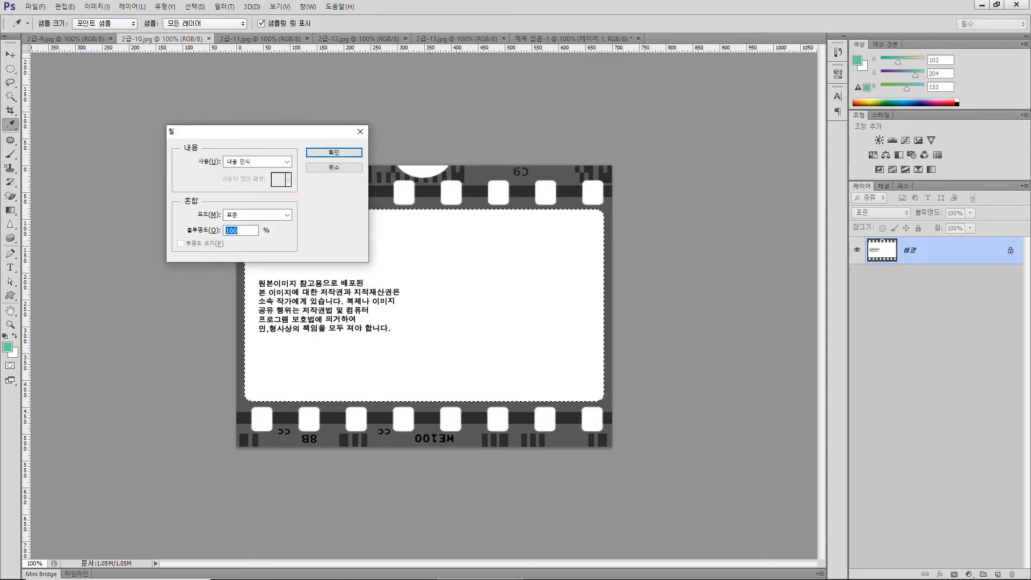
pyautogui.press('Escape')
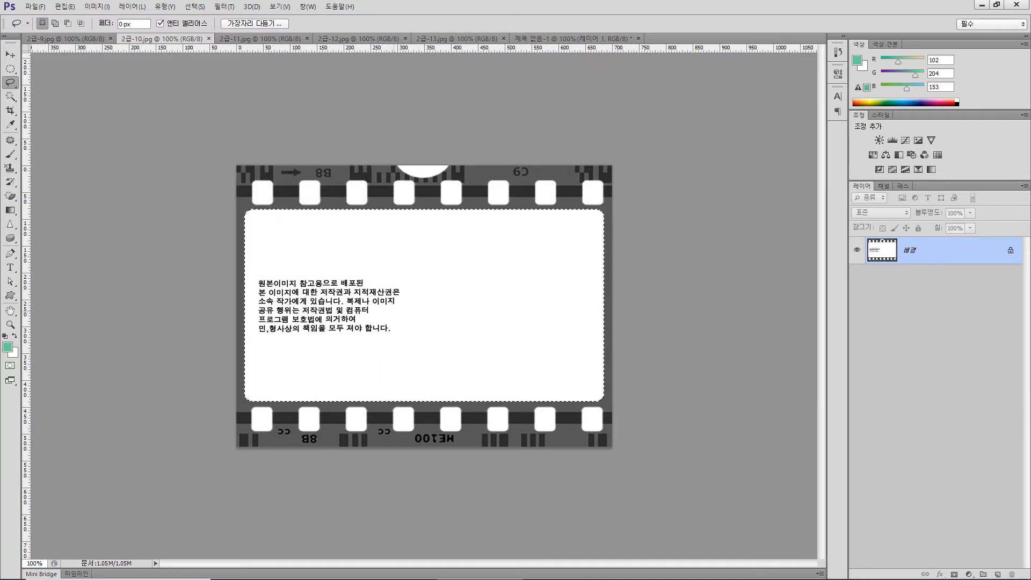
pyautogui.press('Delete')
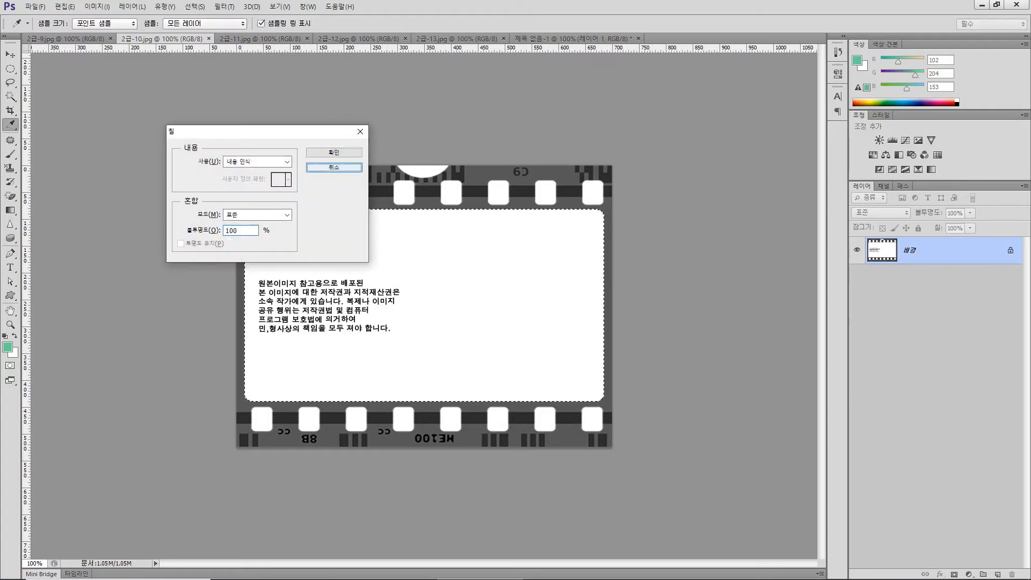
pyautogui.press('Return')
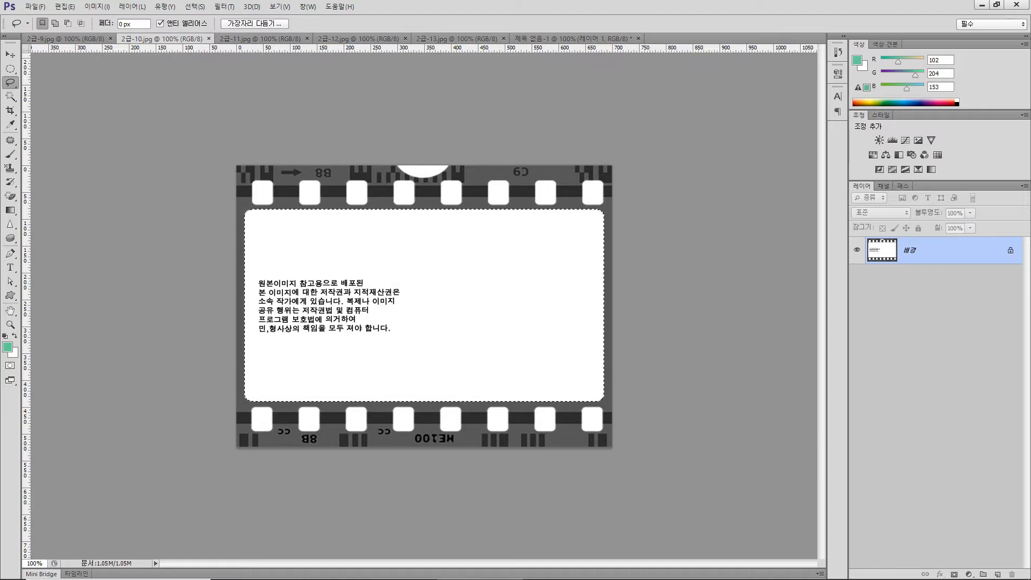
# Step: Duplicate the background layer of 2급-10.jpg, delete the selected frame interior from the copy, and deselect
pyautogui.rightClick(890, 252)
pyautogui.click(928, 275)
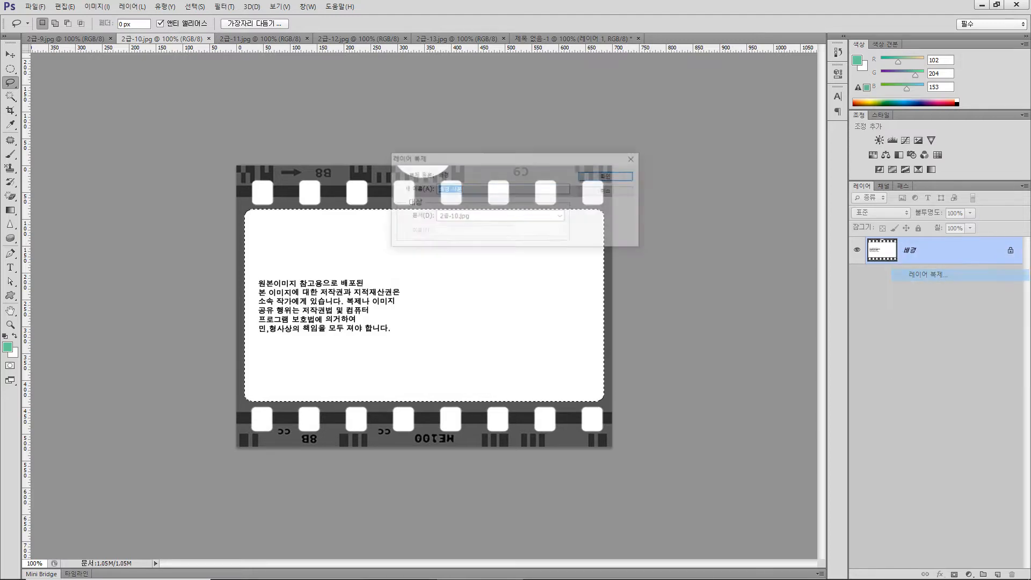
pyautogui.press('Return')
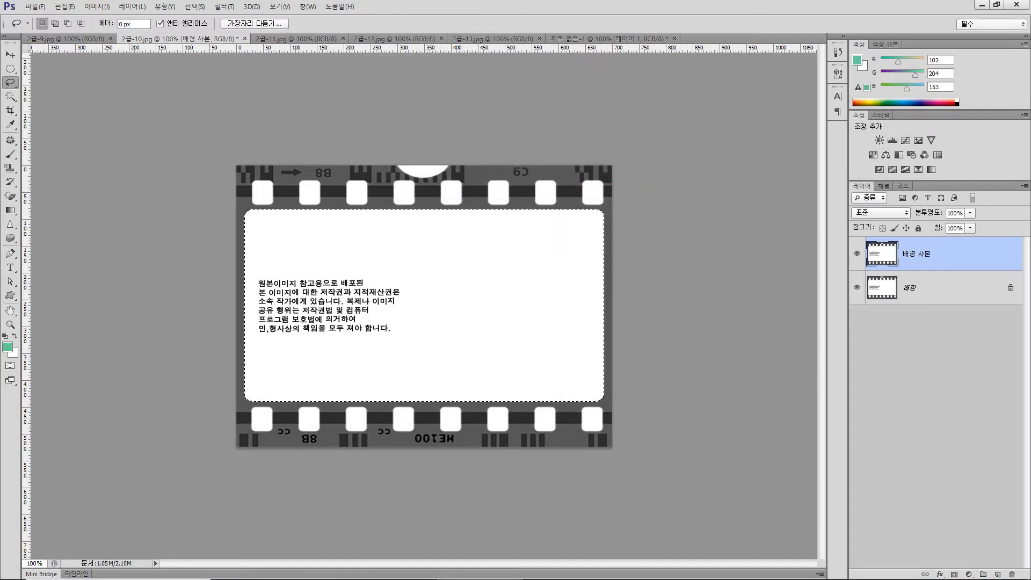
pyautogui.press('Delete')
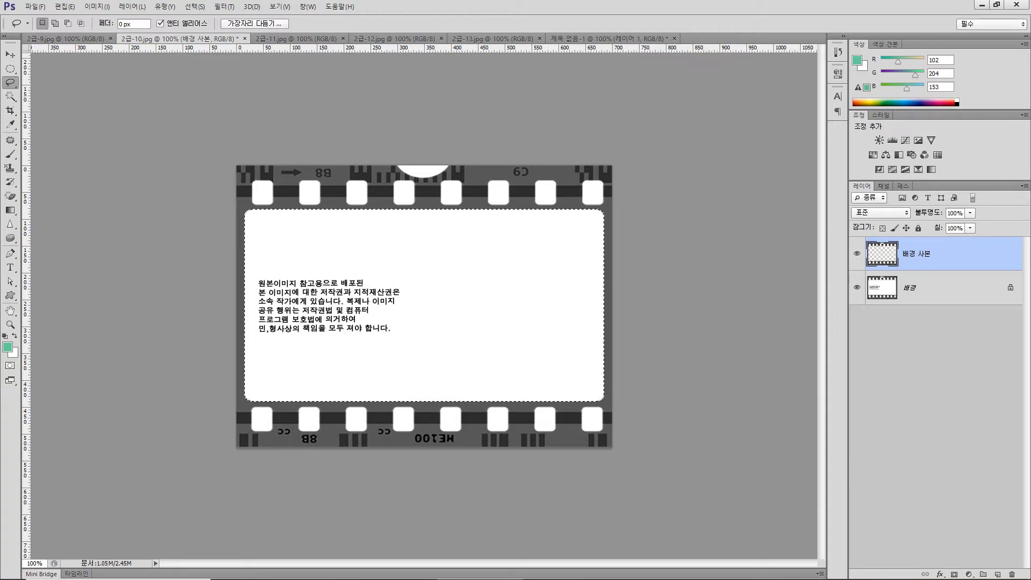
pyautogui.hotkey('ctrl', 'd')
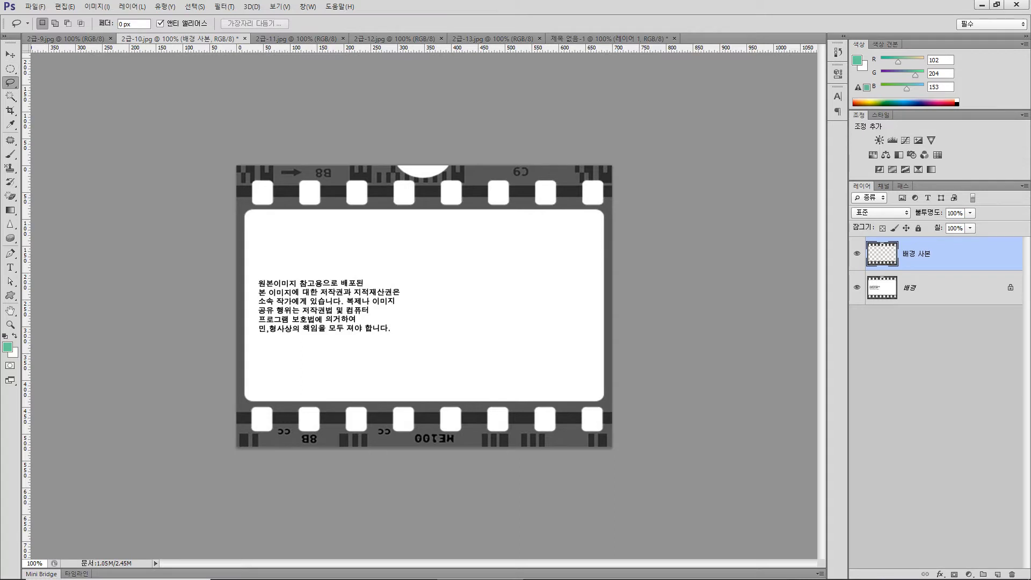
# Step: Copy the whole cut-out film-frame layer and paste it into the untitled night-sky document
pyautogui.click(194, 6)
pyautogui.click(202, 18)
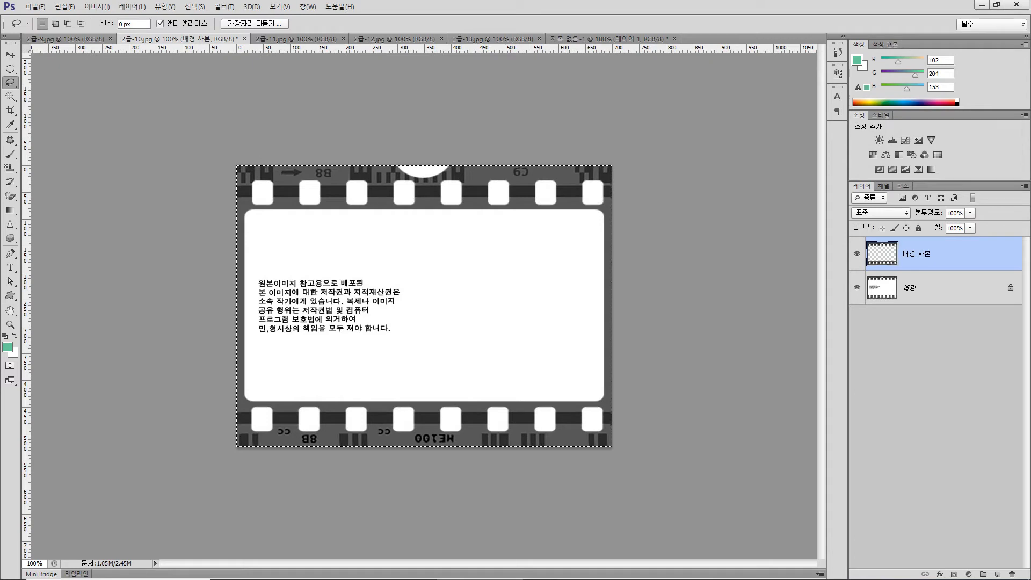
pyautogui.click(609, 39)
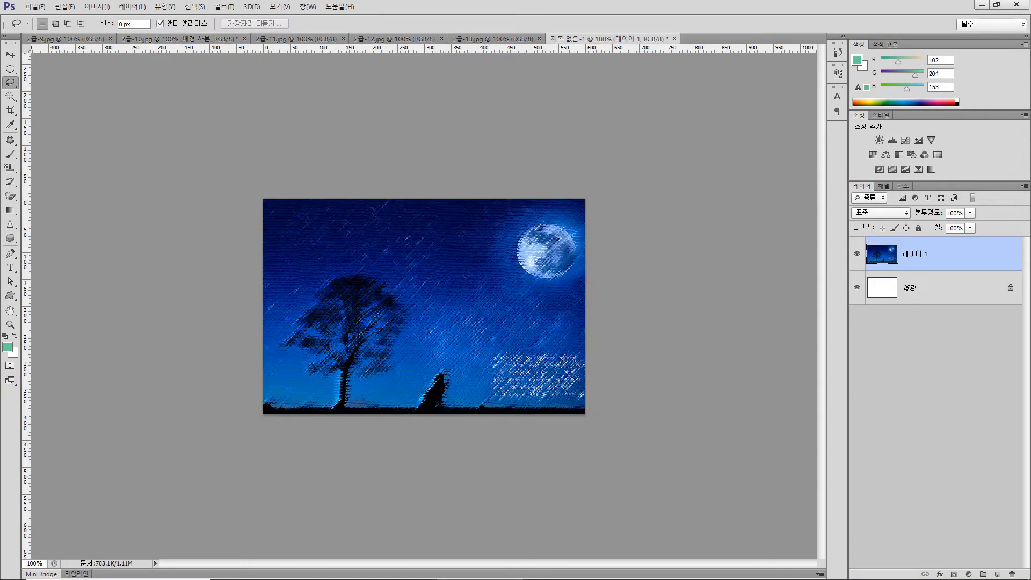
pyautogui.hotkey('ctrl', 'v')
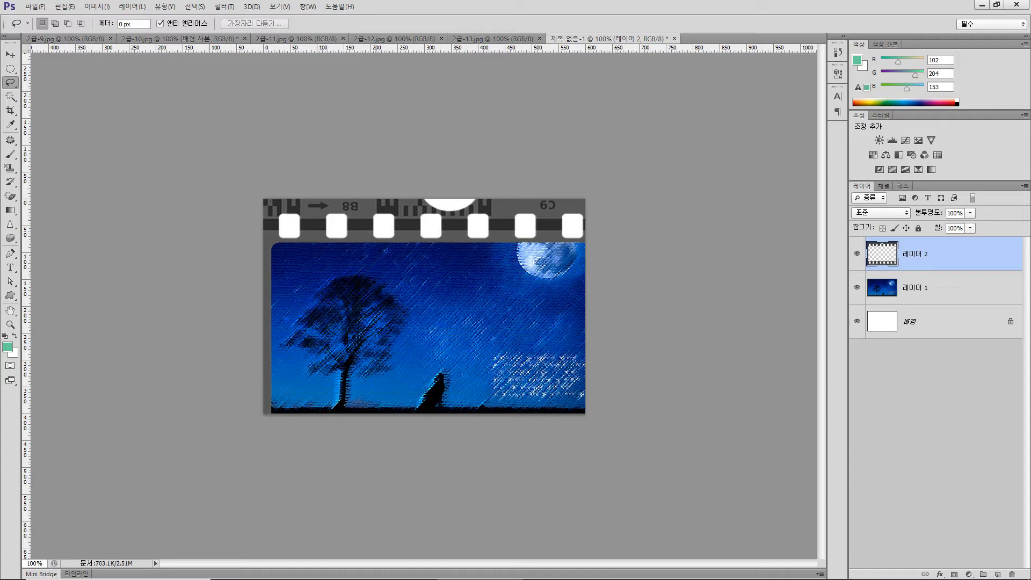
# Step: Scale the film frame to about 72.5%, rotate it to about -10.3°, and position it over the night sky's left and middle area
pyautogui.press('v')
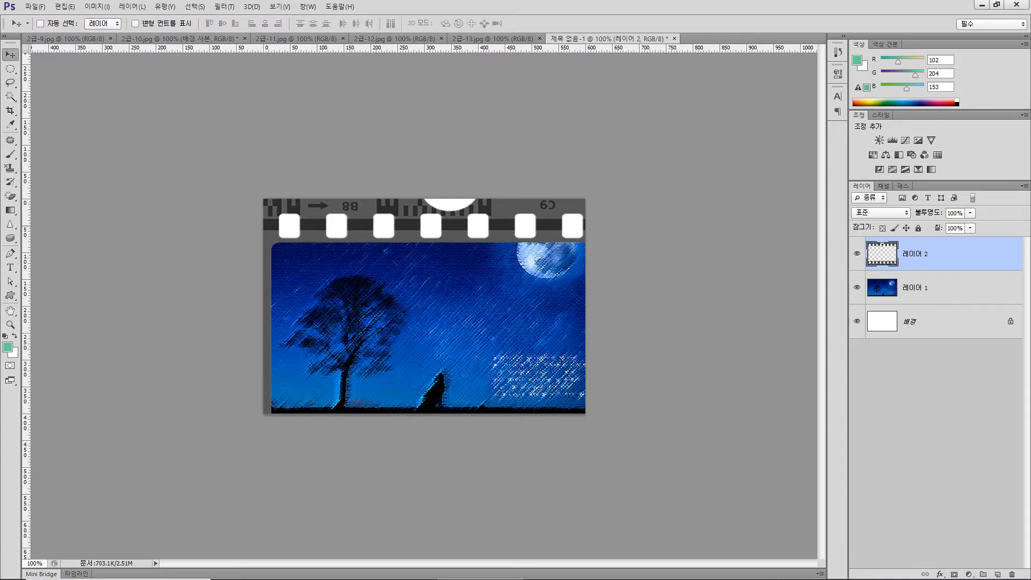
pyautogui.hotkey('ctrl', 't')
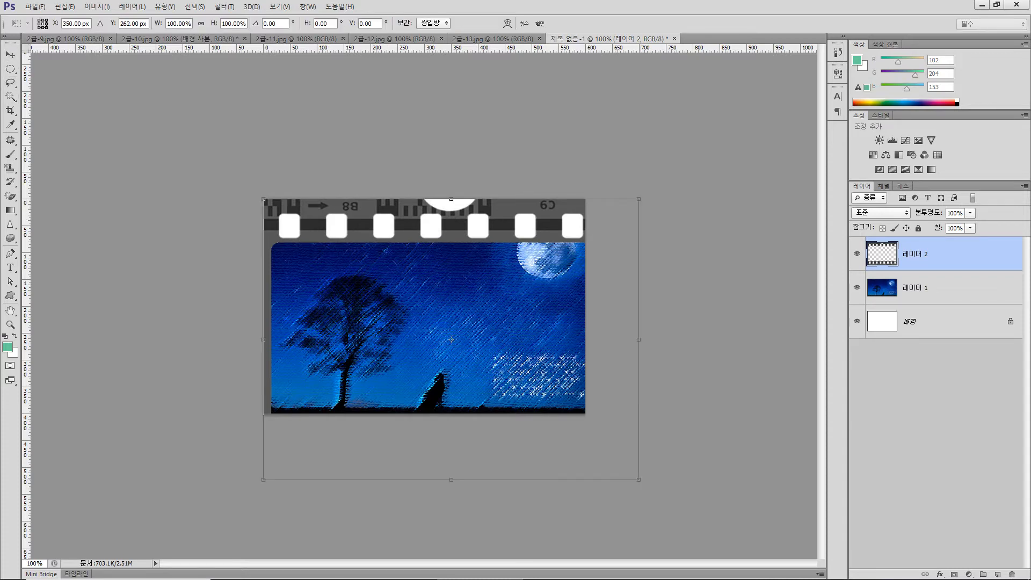
pyautogui.moveTo(639, 480); pyautogui.dragTo(559, 374)
pyautogui.moveTo(574, 409); pyautogui.dragTo(591, 382)
pyautogui.moveTo(399, 301); pyautogui.dragTo(414, 307)
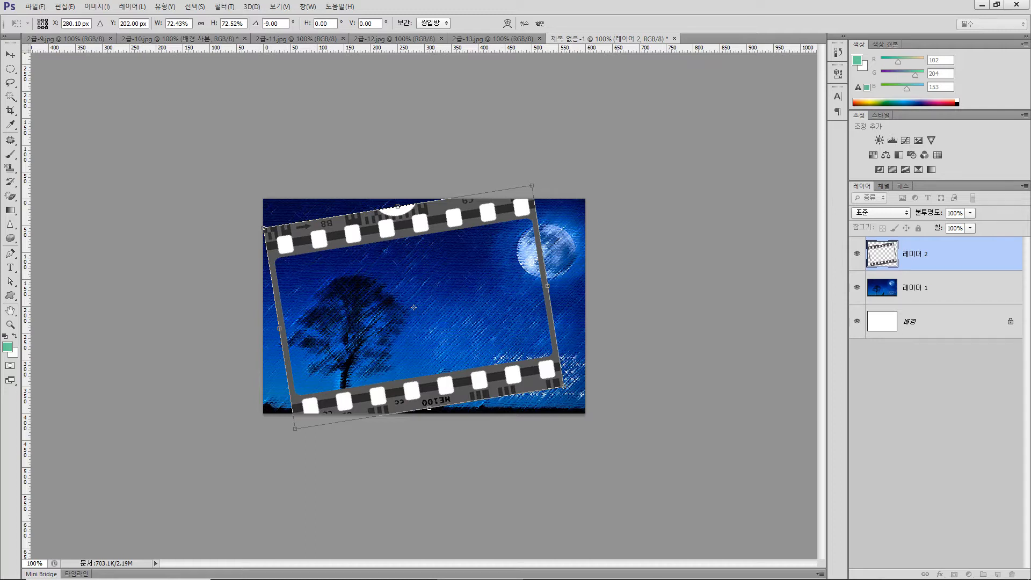
pyautogui.moveTo(577, 381); pyautogui.dragTo(579, 376)
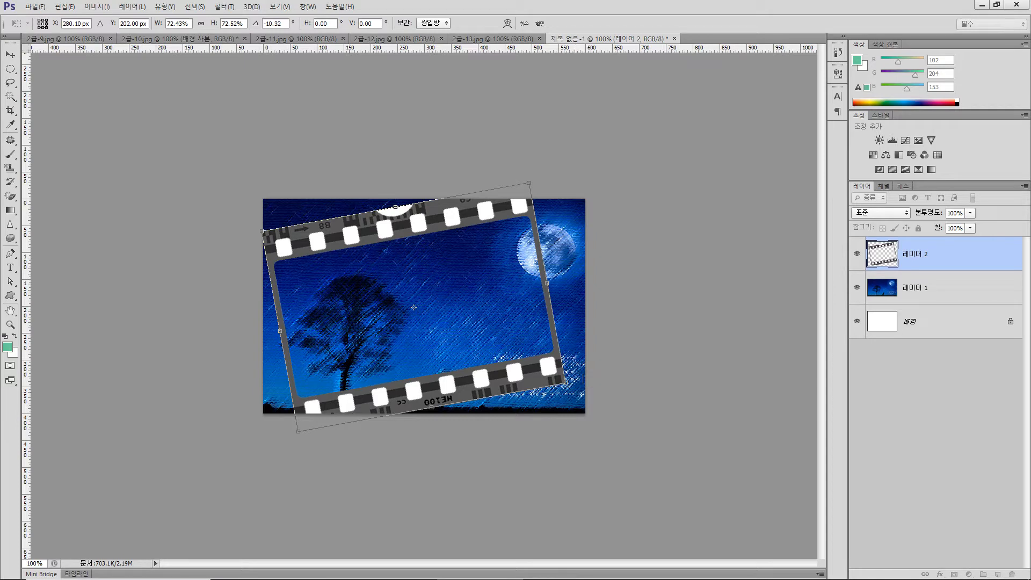
pyautogui.moveTo(327, 228); pyautogui.dragTo(331, 229)
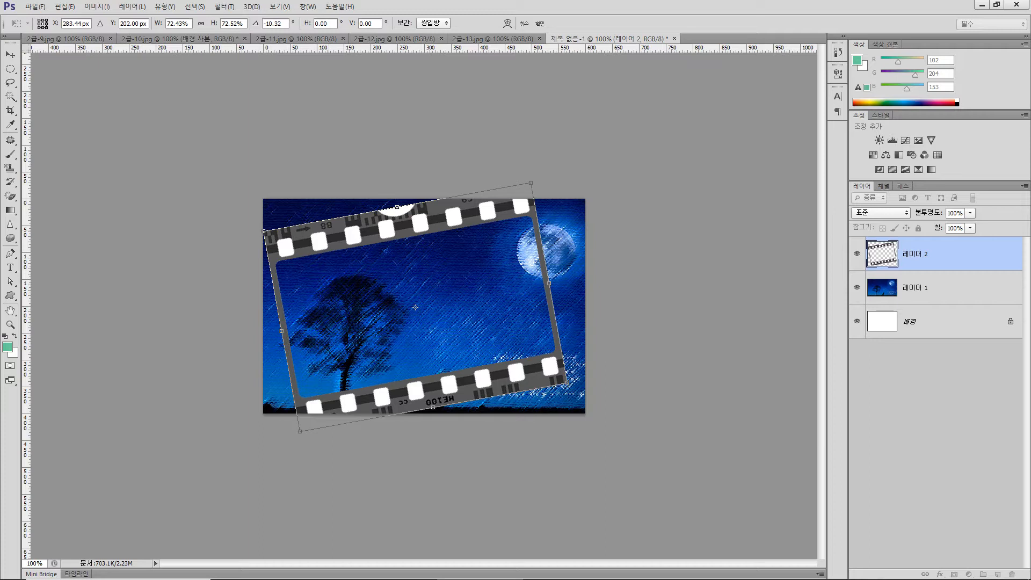
pyautogui.press('Return')
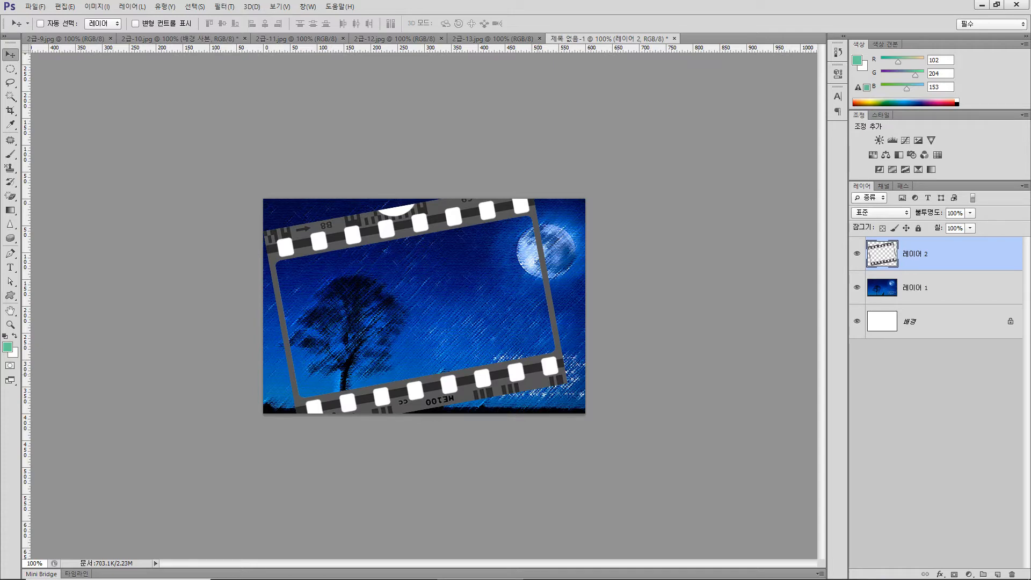
# Step: Apply Outer Glow and Bevel and Emboss layer styles with their default settings to the film-frame layer
pyautogui.click(940, 575)
pyautogui.click(946, 552)
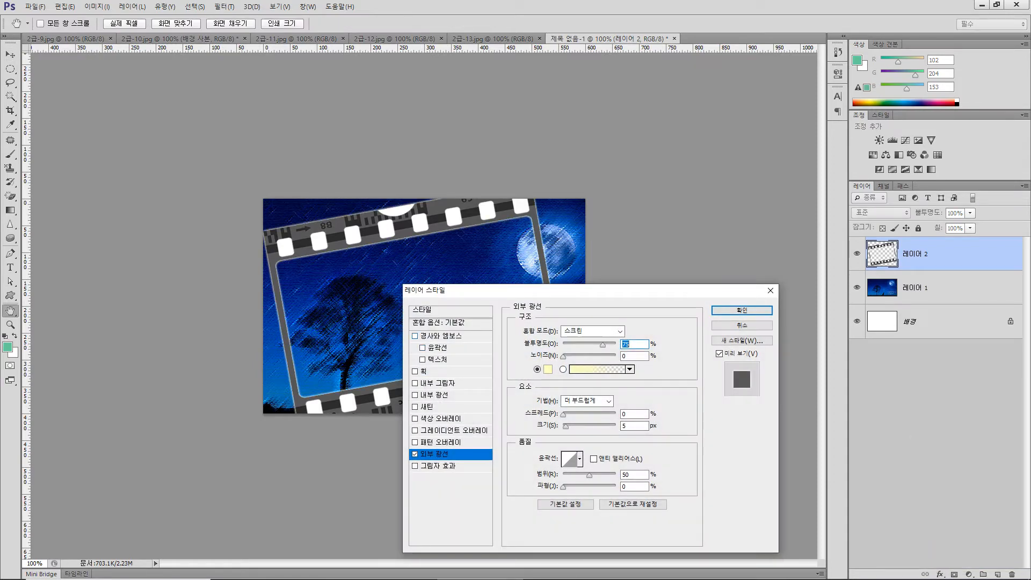
pyautogui.click(440, 336)
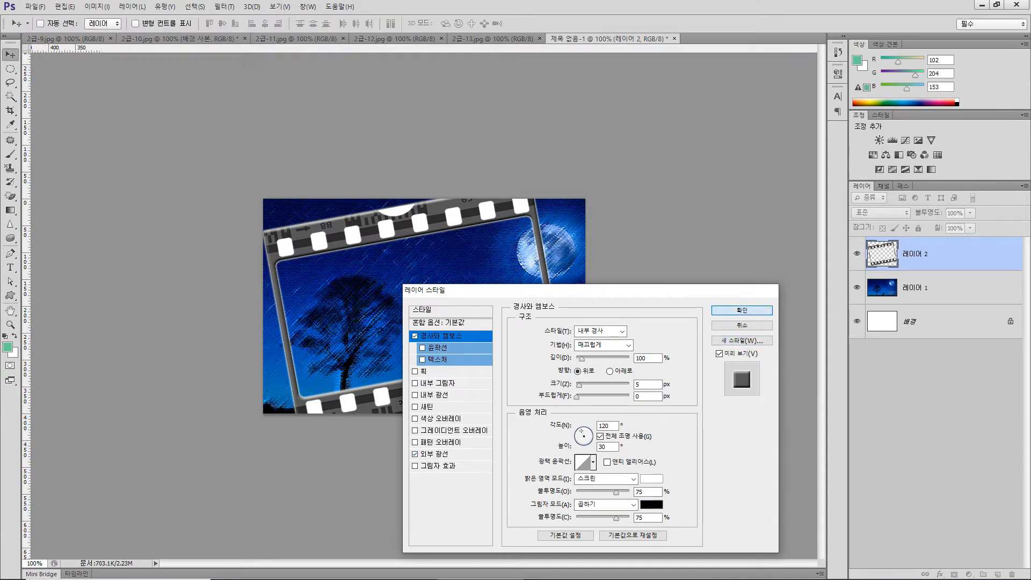
pyautogui.press('Return')
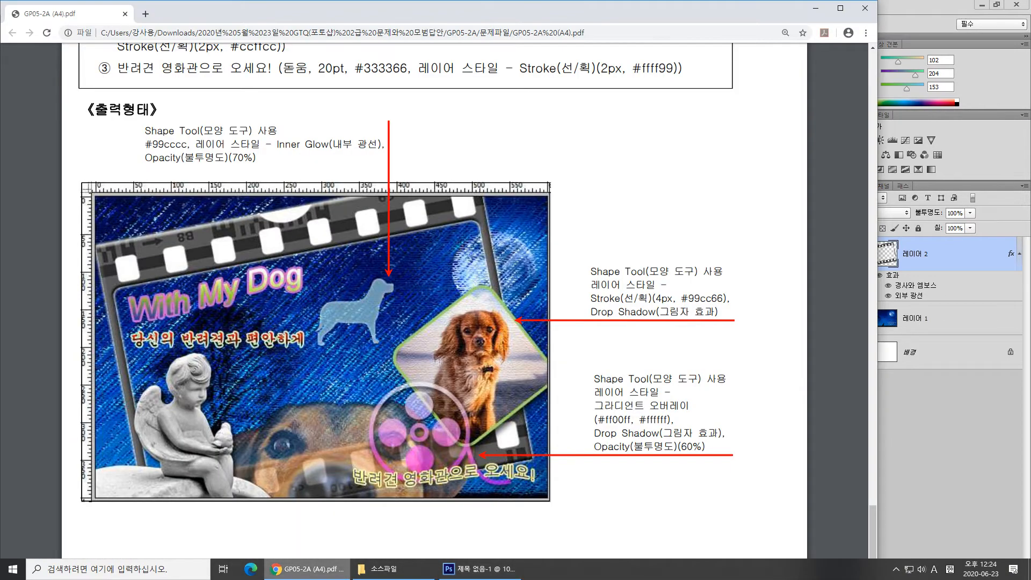
# Step: Check the exam PDF's condition for 2급-11.jpg and select the angel statue with its stone base in that image using Quick Selection
pyautogui.click(306, 569)
pyautogui.scroll(7, 434, 311)
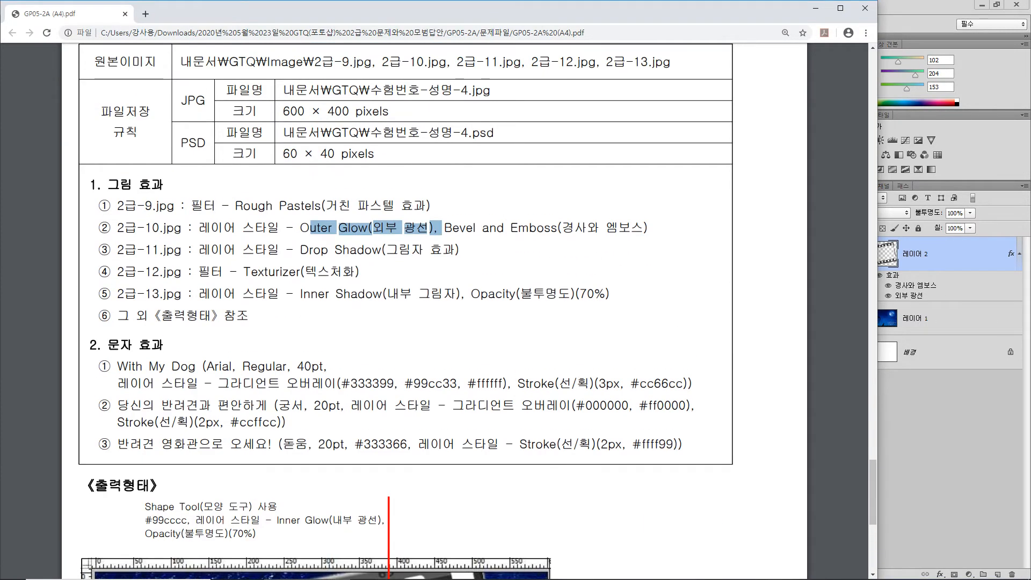
pyautogui.moveTo(200, 250); pyautogui.dragTo(460, 249)
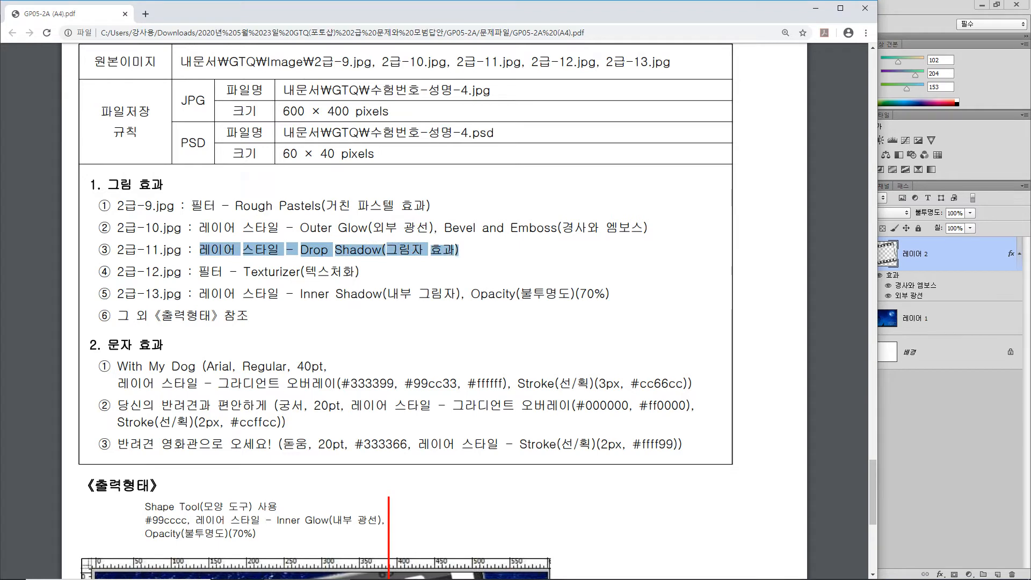
pyautogui.click(480, 568)
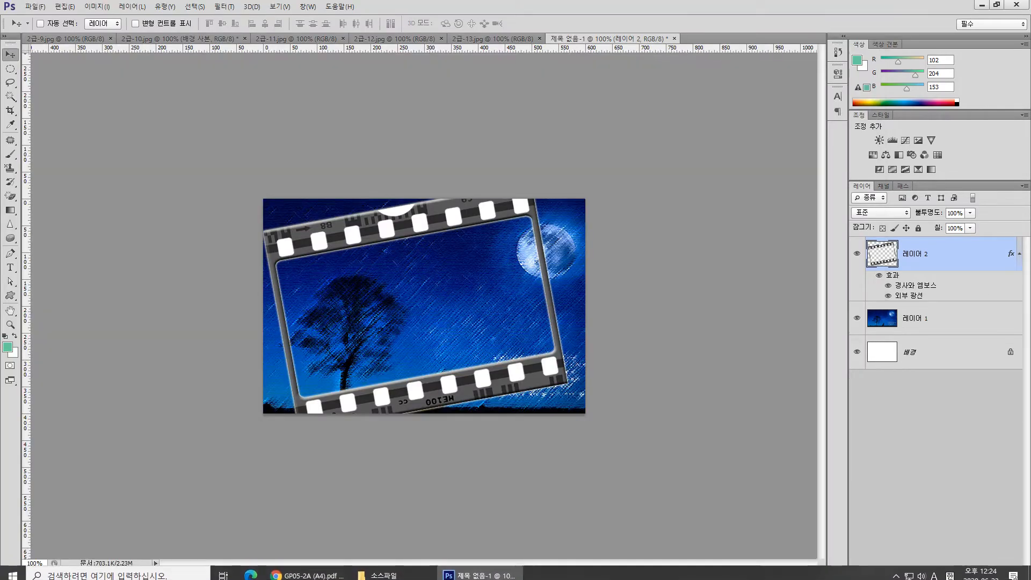
pyautogui.click(296, 39)
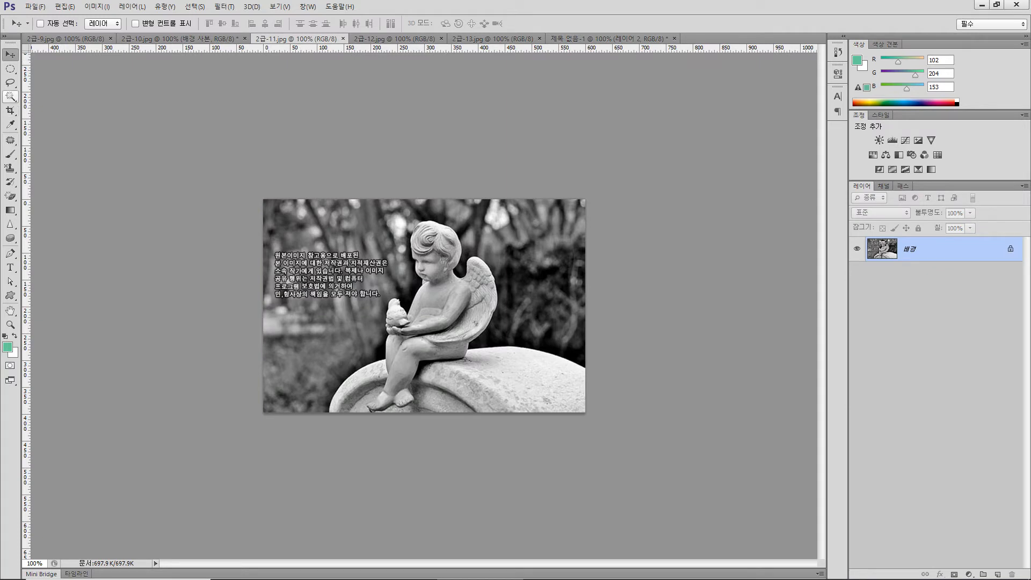
pyautogui.click(10, 96)
pyautogui.click(59, 95)
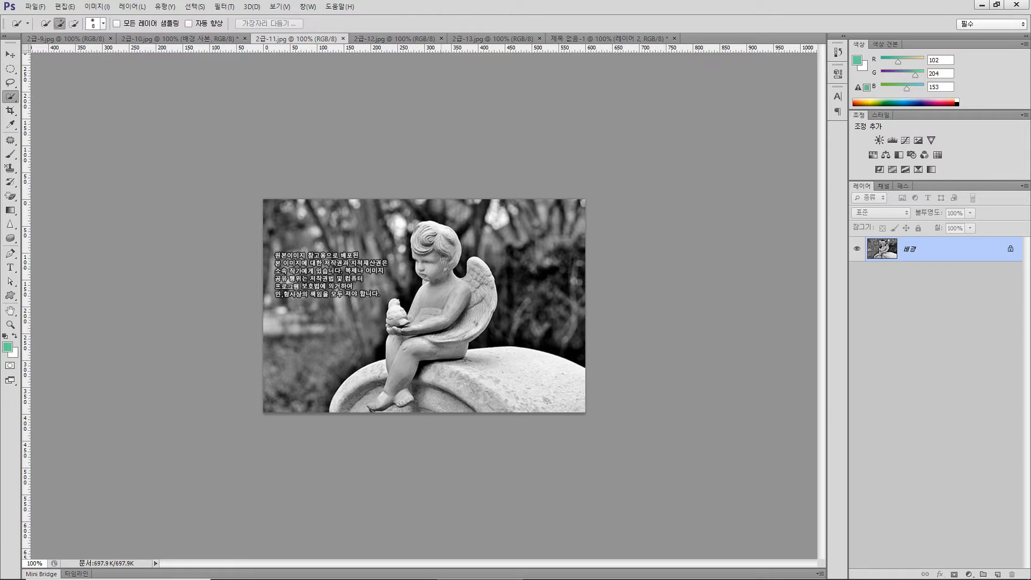
pyautogui.moveTo(432, 241)
pyautogui.mouseDown()
pyautogui.moveTo(426, 279)
pyautogui.moveTo(479, 275)
pyautogui.moveTo(482, 293)
pyautogui.moveTo(458, 348)
pyautogui.moveTo(418, 349)
pyautogui.moveTo(398, 384)
pyautogui.moveTo(398, 315)
pyautogui.mouseUp()
pyautogui.moveTo(391, 392); pyautogui.dragTo(378, 403)
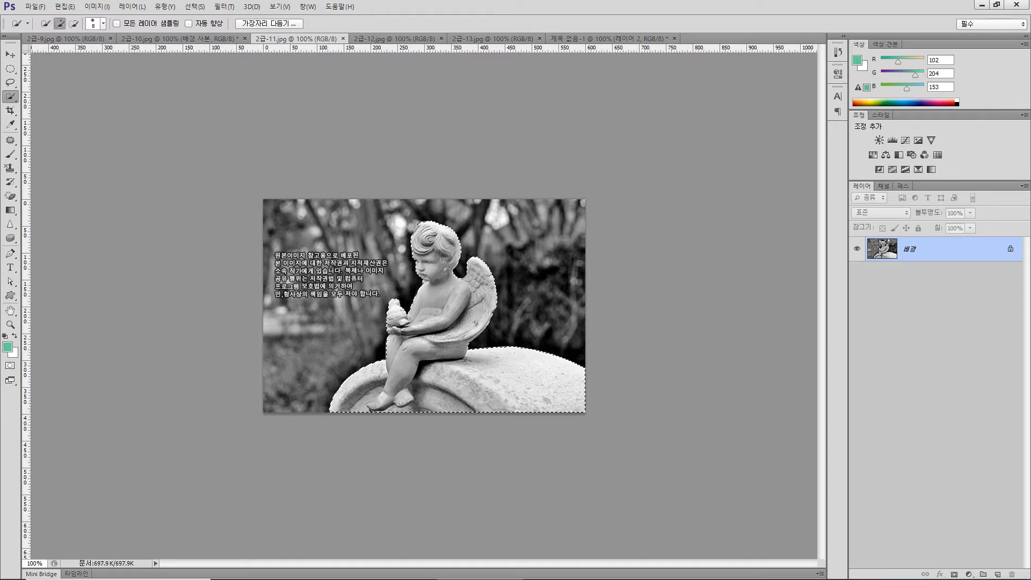
# Step: Copy the selected statue into the untitled night-sky document and flip it horizontally
pyautogui.click(609, 39)
pyautogui.hotkey('ctrl', 'v')
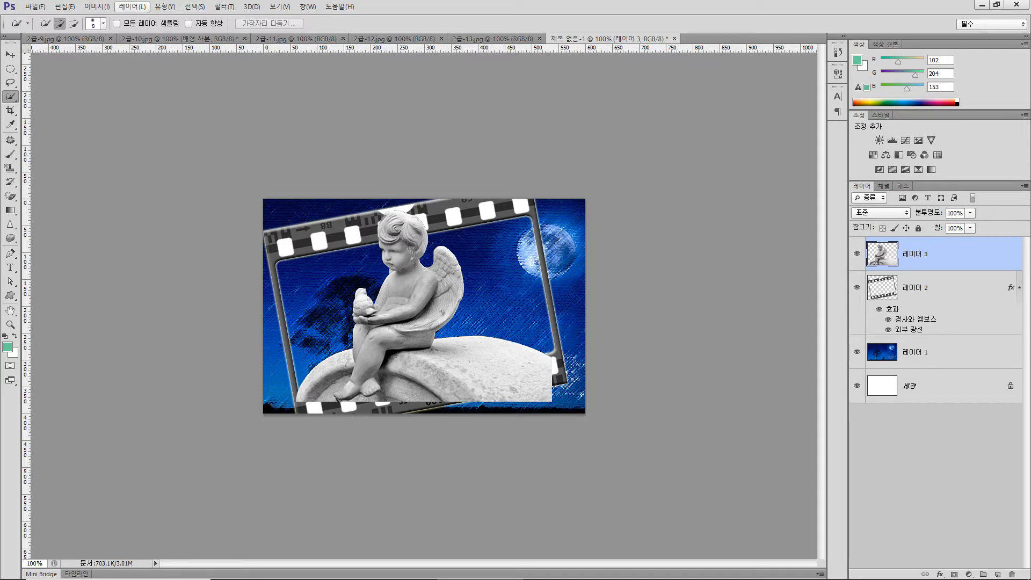
pyautogui.click(65, 6)
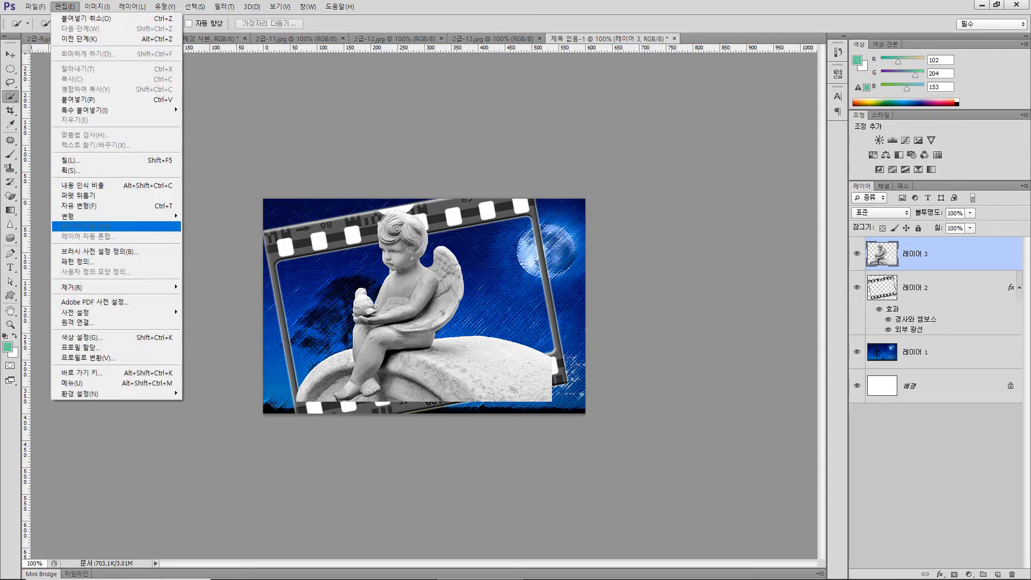
pyautogui.moveTo(108, 216)
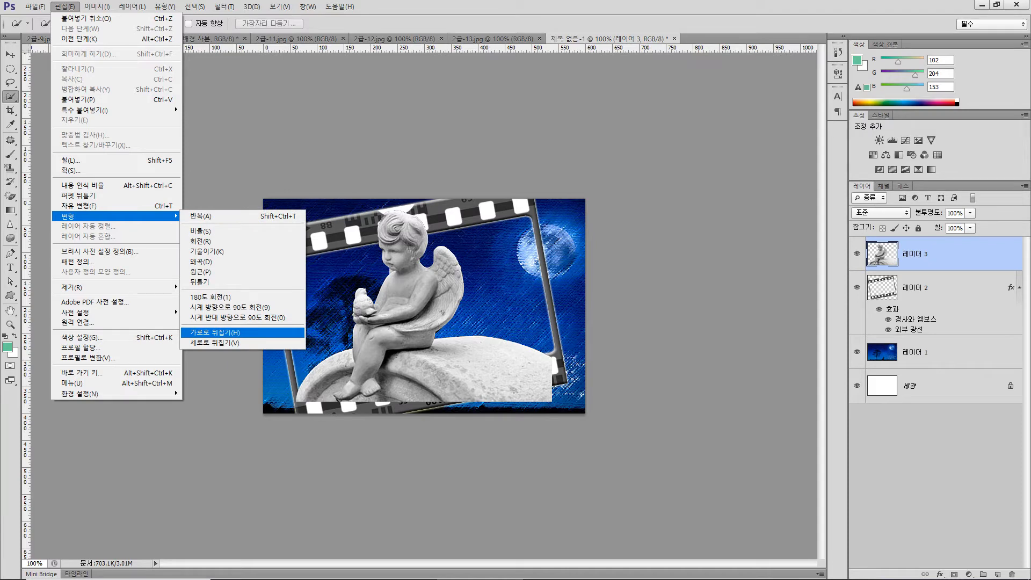
pyautogui.click(225, 332)
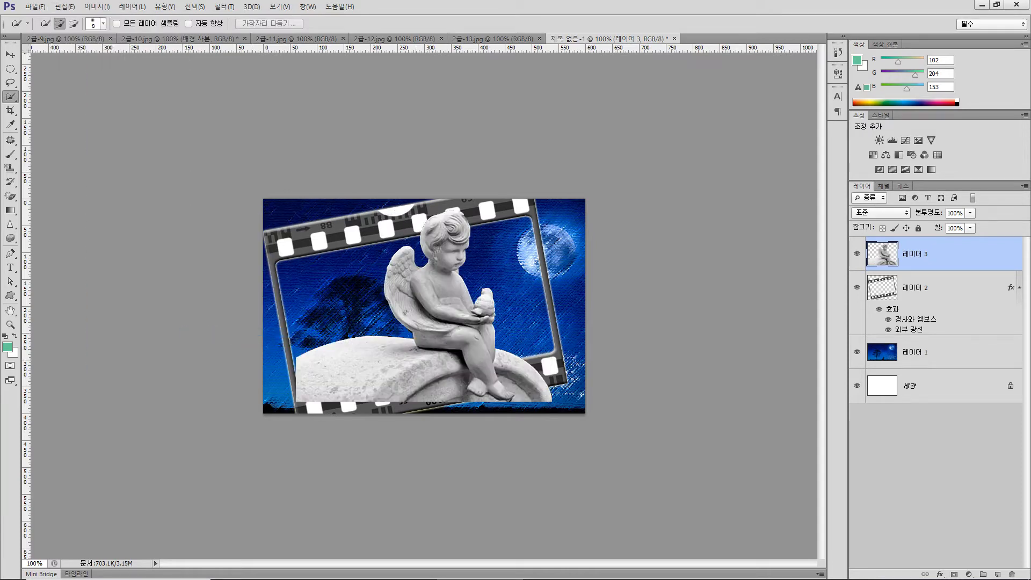
# Step: Scale the statue to about 65.8% and position it in the lower-left corner of the canvas, centred around X 96, Y 319.5 px
pyautogui.press('v')
pyautogui.moveTo(437, 334); pyautogui.dragTo(389, 351)
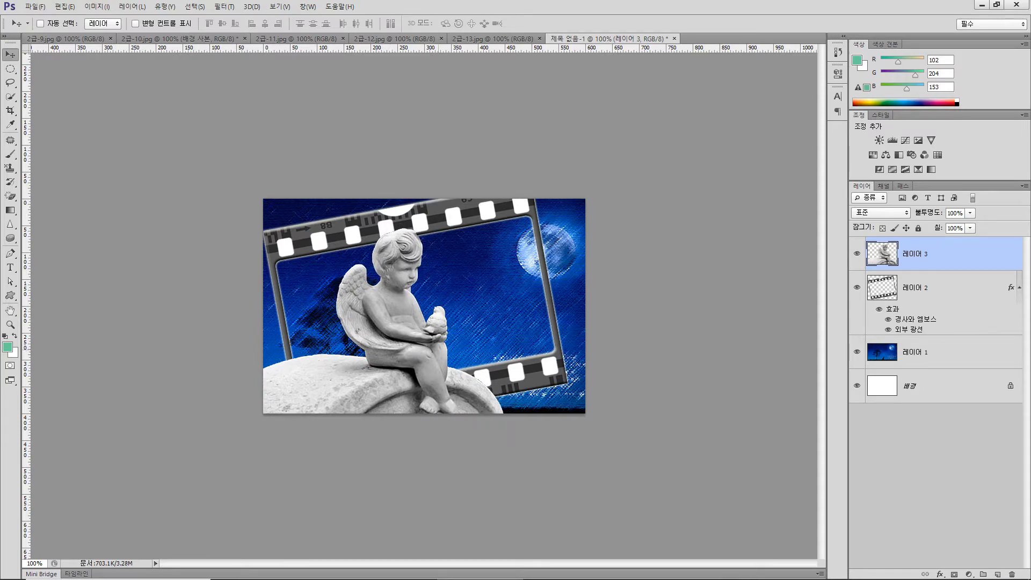
pyautogui.hotkey('ctrl', 't')
pyautogui.moveTo(504, 228); pyautogui.dragTo(407, 301)
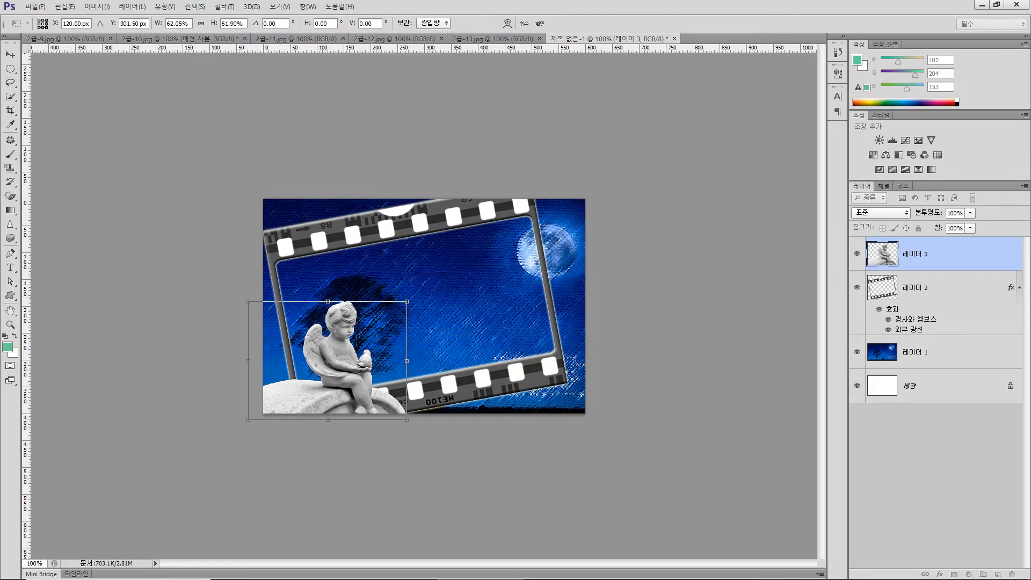
pyautogui.moveTo(344, 339); pyautogui.dragTo(335, 359)
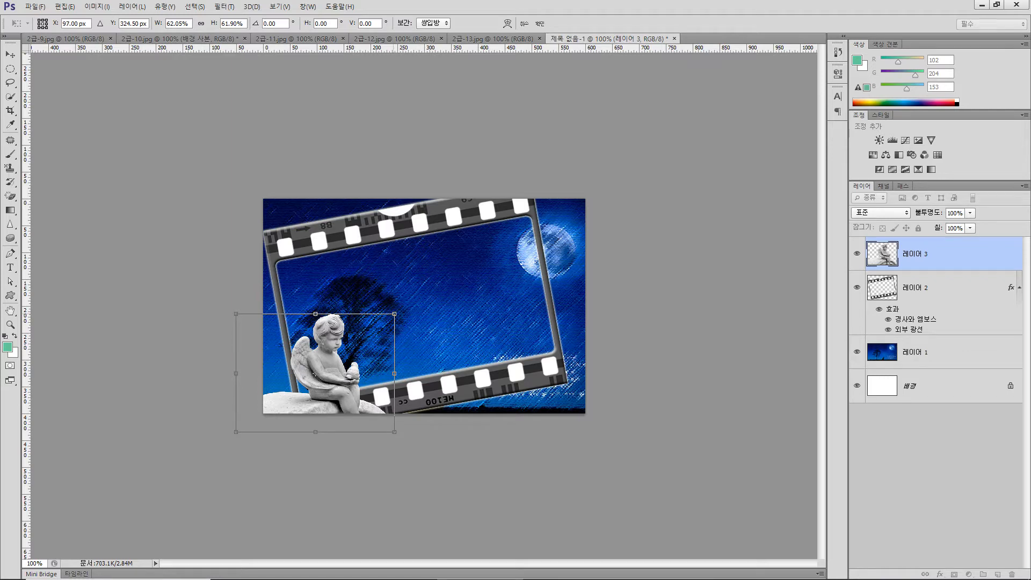
pyautogui.moveTo(395, 314); pyautogui.dragTo(341, 322)
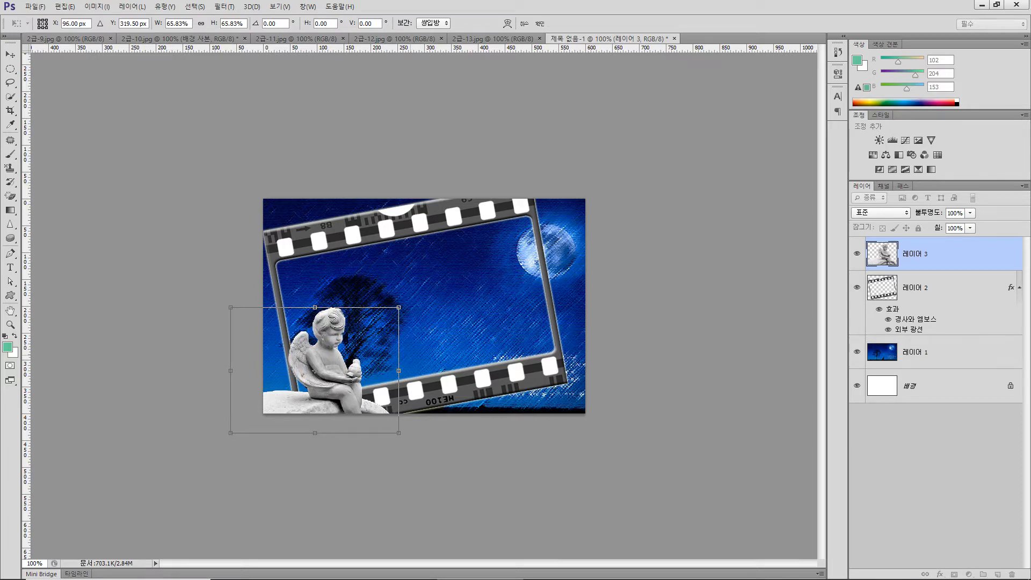
pyautogui.press('Return')
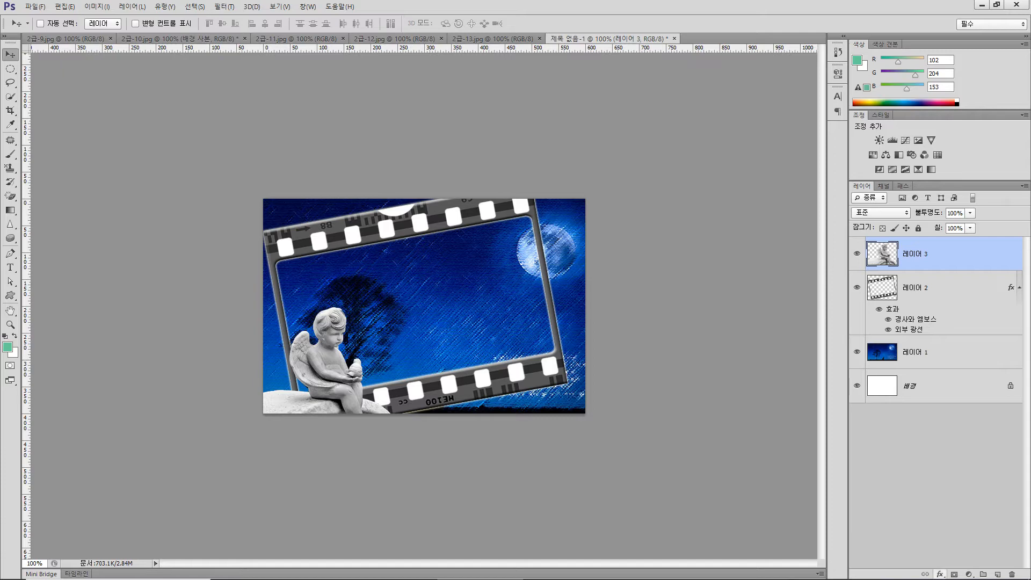
# Step: Apply a Drop Shadow layer style with default settings to the statue layer
pyautogui.click(940, 574)
pyautogui.click(942, 564)
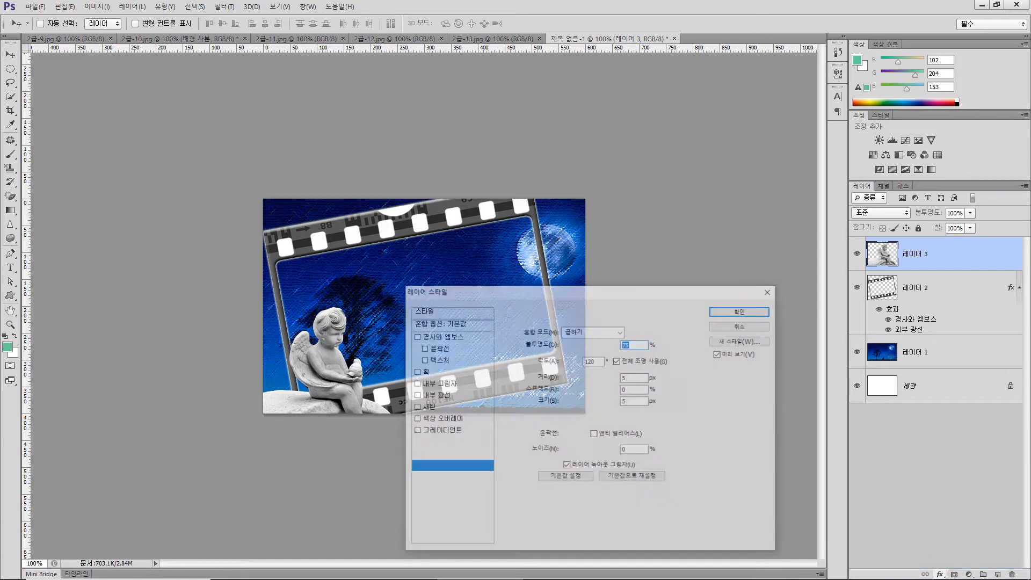
pyautogui.press('Return')
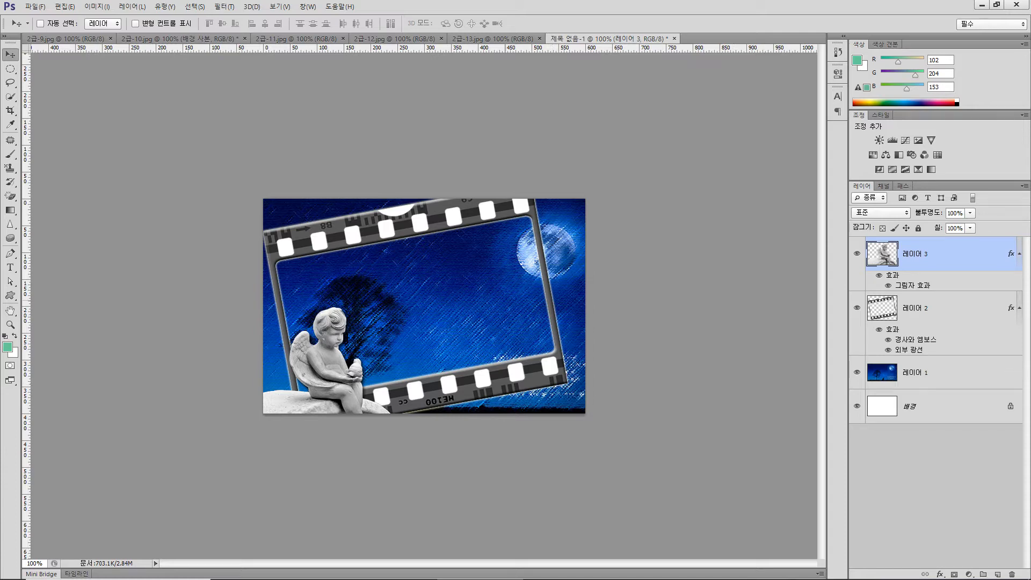
# Step: View 2급-12.jpg and examine the exam PDF's sample output and the shape and layer-style conditions for the dog photo's frame
pyautogui.click(394, 39)
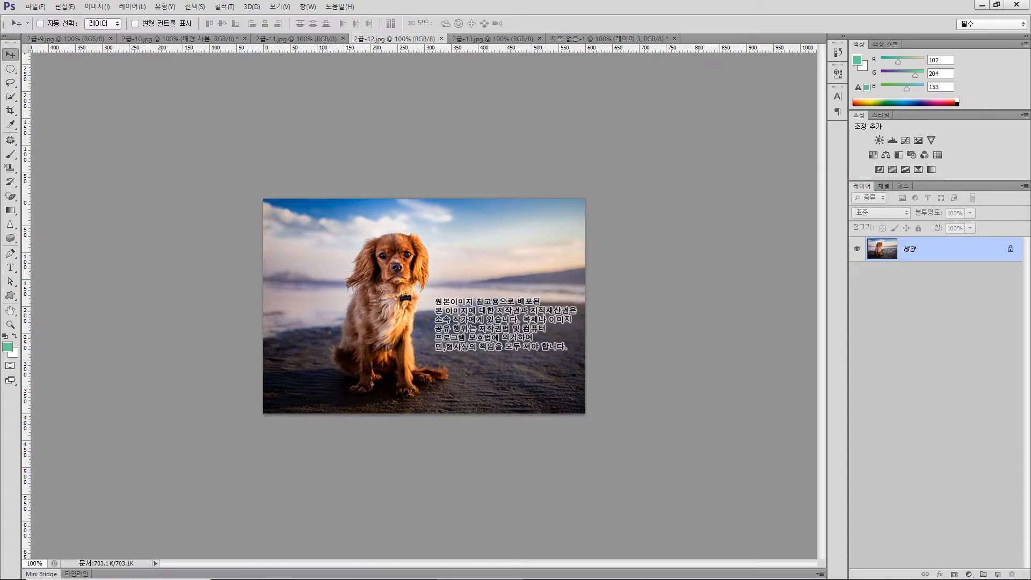
pyautogui.click(307, 569)
pyautogui.scroll(-6, 429, 301)
pyautogui.scroll(-1, 429, 301)
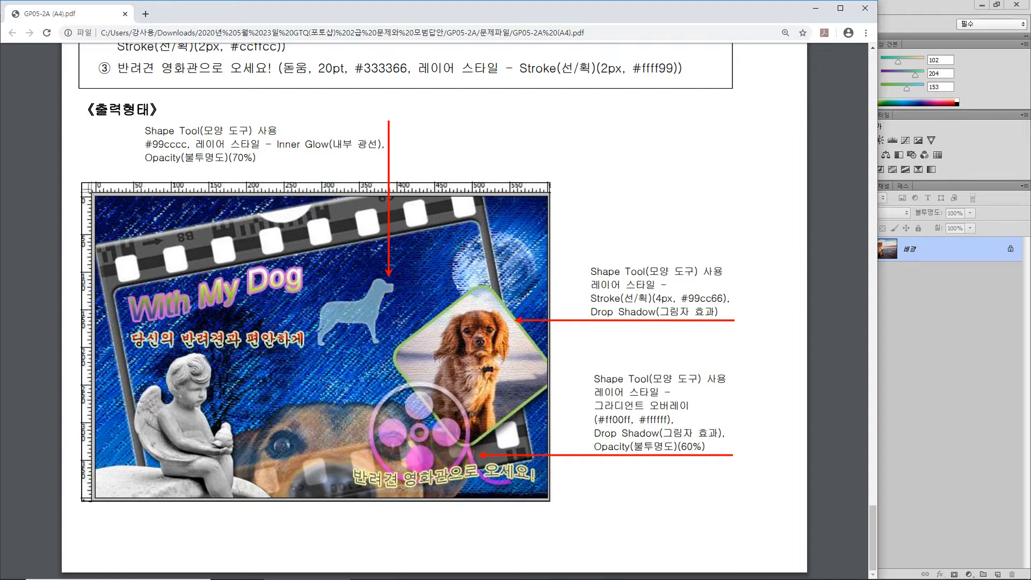
pyautogui.moveTo(590, 271)
pyautogui.mouseDown()
pyautogui.moveTo(723, 271)
pyautogui.moveTo(717, 299)
pyautogui.mouseUp()
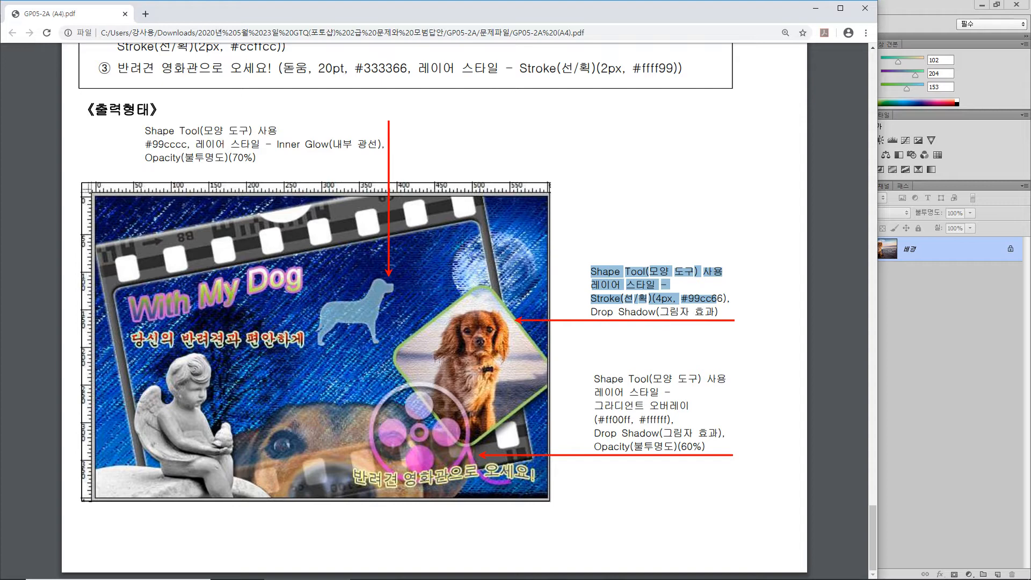
pyautogui.click(717, 299)
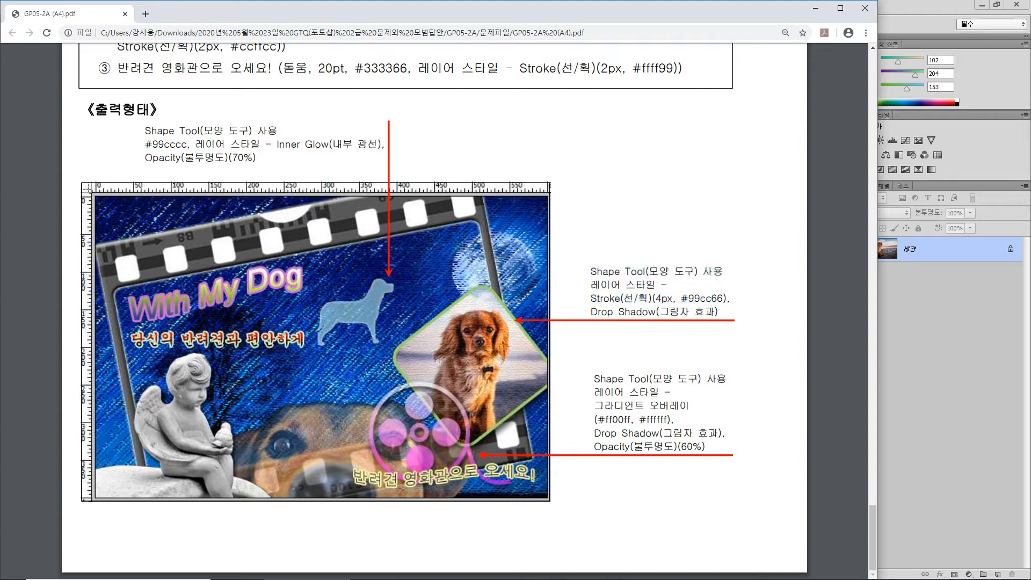
pyautogui.moveTo(653, 299); pyautogui.dragTo(676, 299)
pyautogui.moveTo(591, 285); pyautogui.dragTo(723, 298)
pyautogui.moveTo(591, 312); pyautogui.dragTo(719, 312)
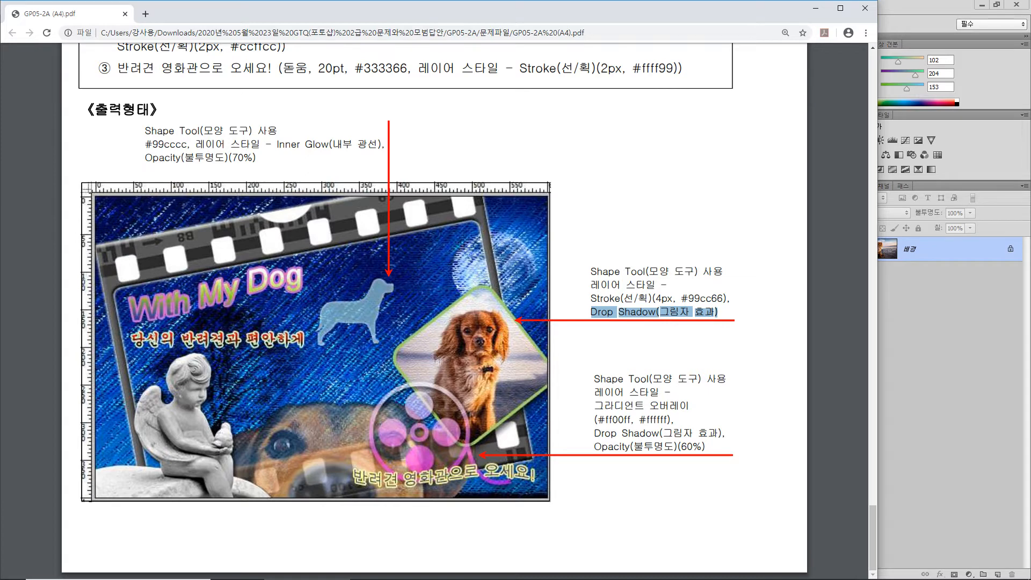
pyautogui.moveTo(480, 579)
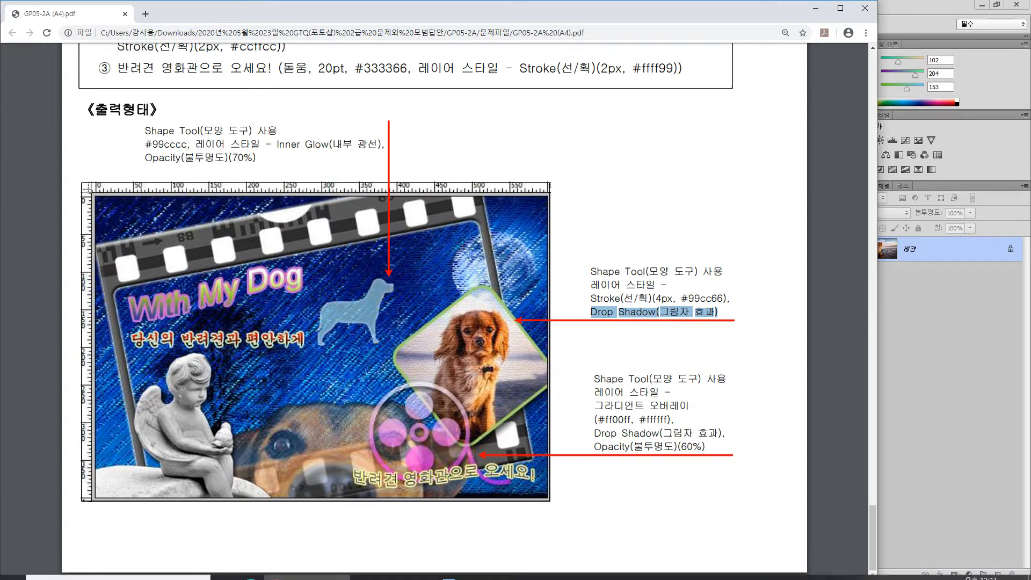
pyautogui.click(479, 569)
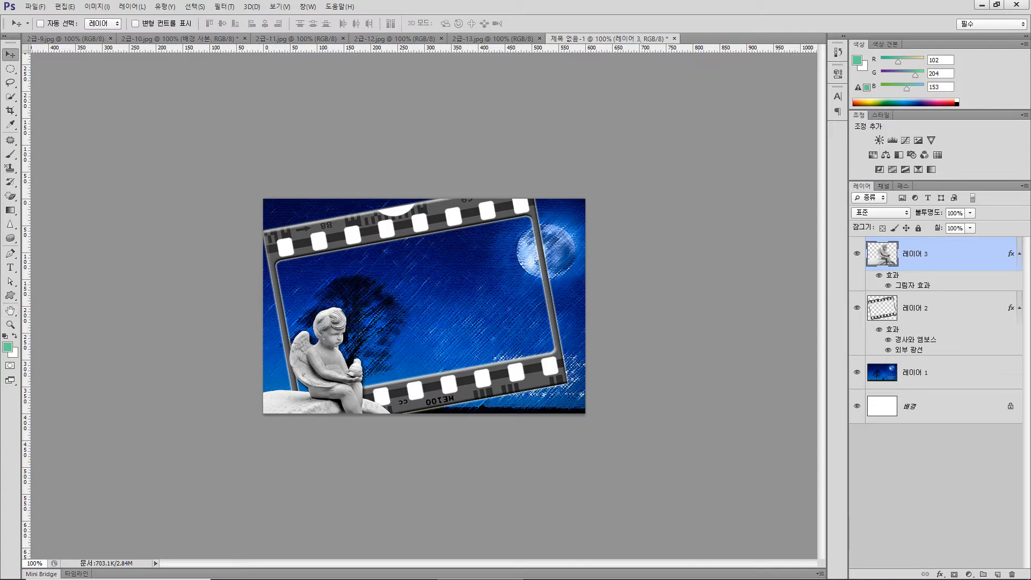
# Step: Draw a rounded-square custom shape about 166 × 166 px over the film frame's right side in the untitled document
pyautogui.click(10, 295)
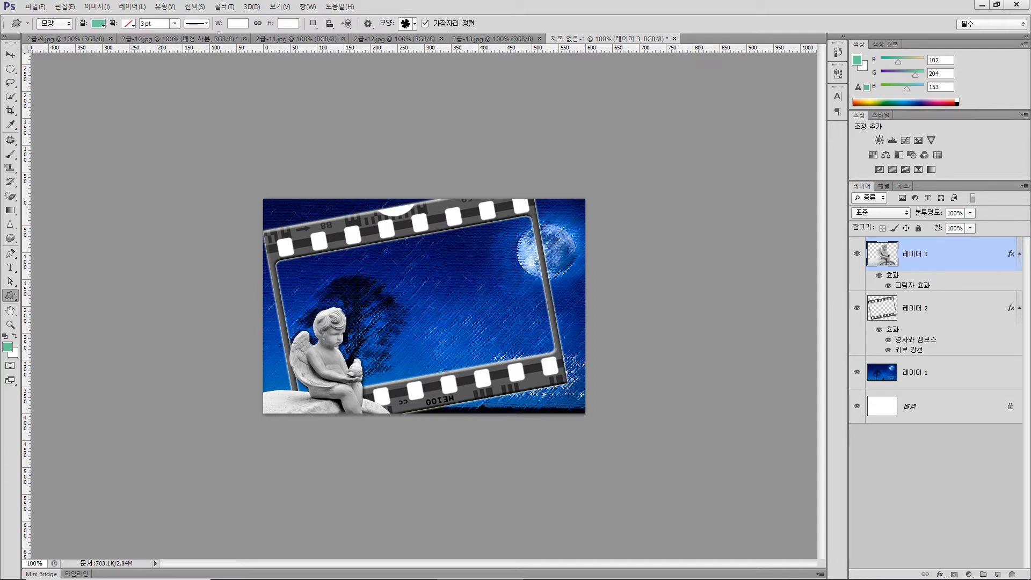
pyautogui.click(414, 23)
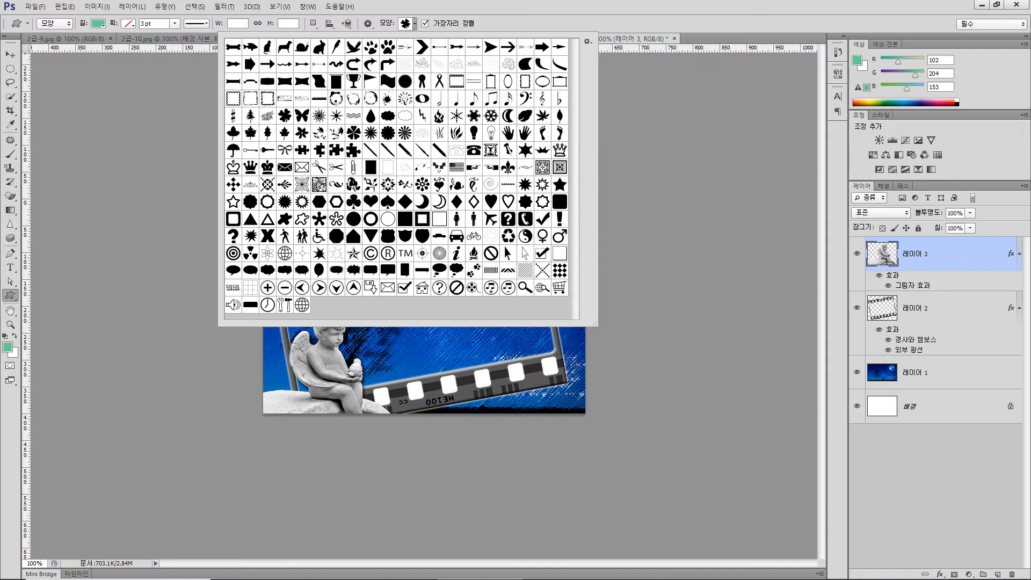
pyautogui.doubleClick(560, 201)
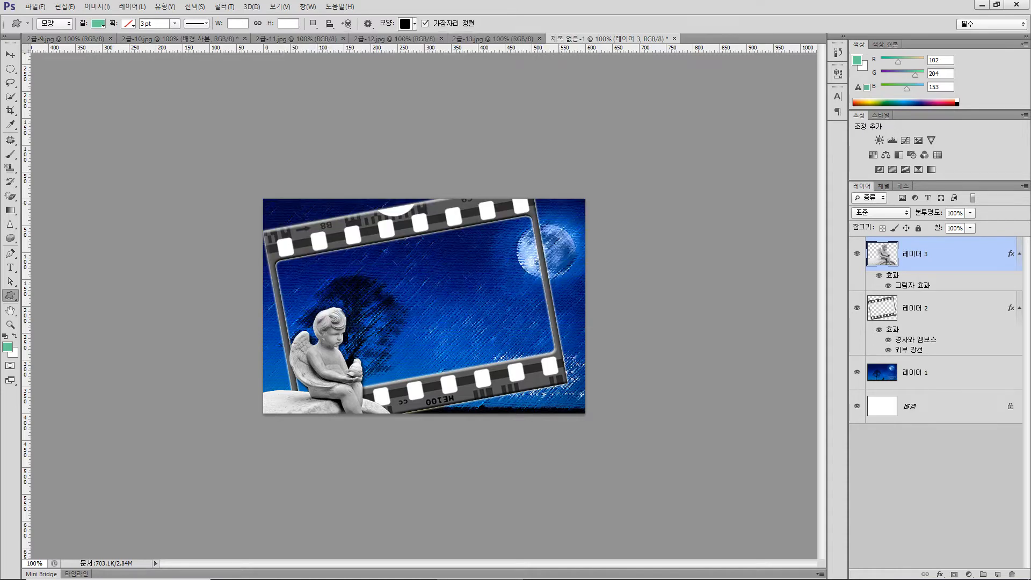
pyautogui.moveTo(476, 243); pyautogui.dragTo(565, 332)
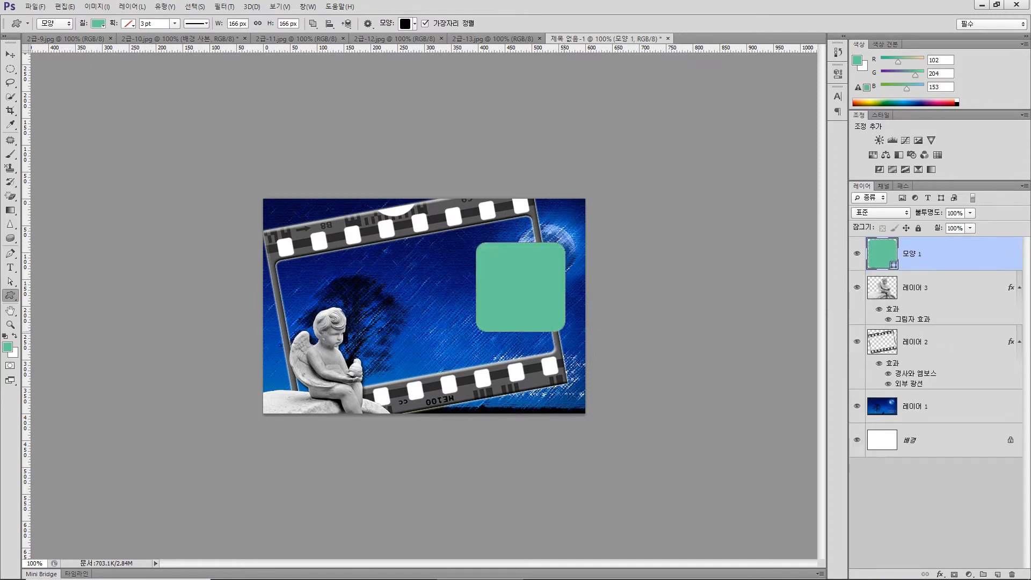
# Step: Rotate the rounded square to about -41°, scale it to about 109% and centre it near X 496, Y 220 px
pyautogui.press('v')
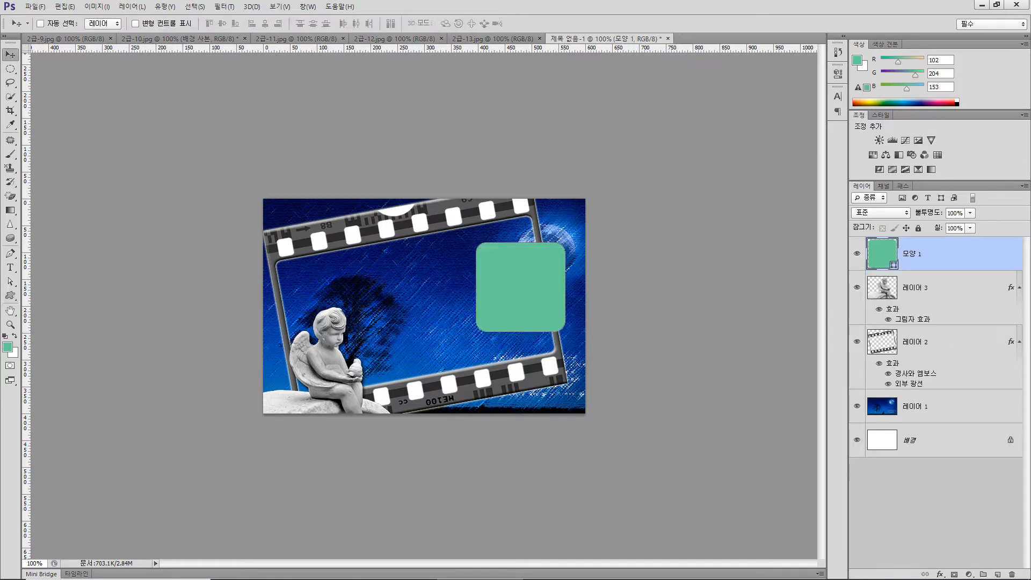
pyautogui.hotkey('ctrl', 't')
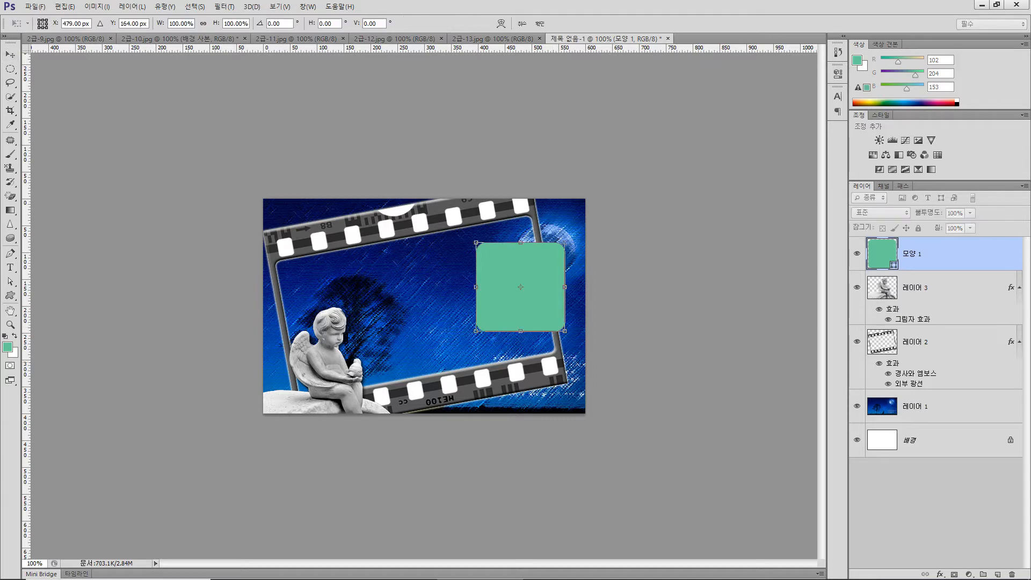
pyautogui.moveTo(471, 342); pyautogui.dragTo(516, 361)
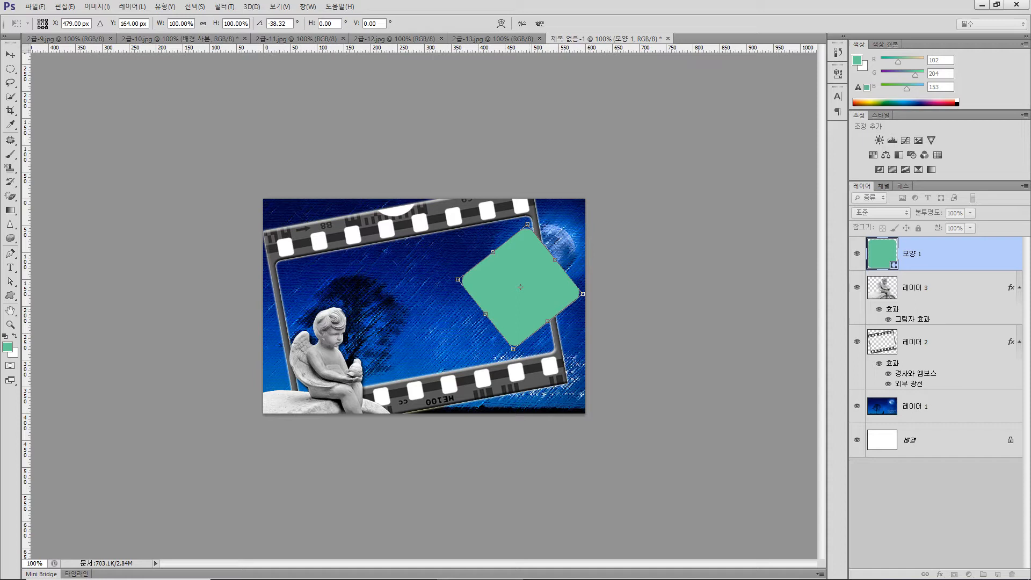
pyautogui.moveTo(539, 278); pyautogui.dragTo(549, 305)
pyautogui.press('Right')
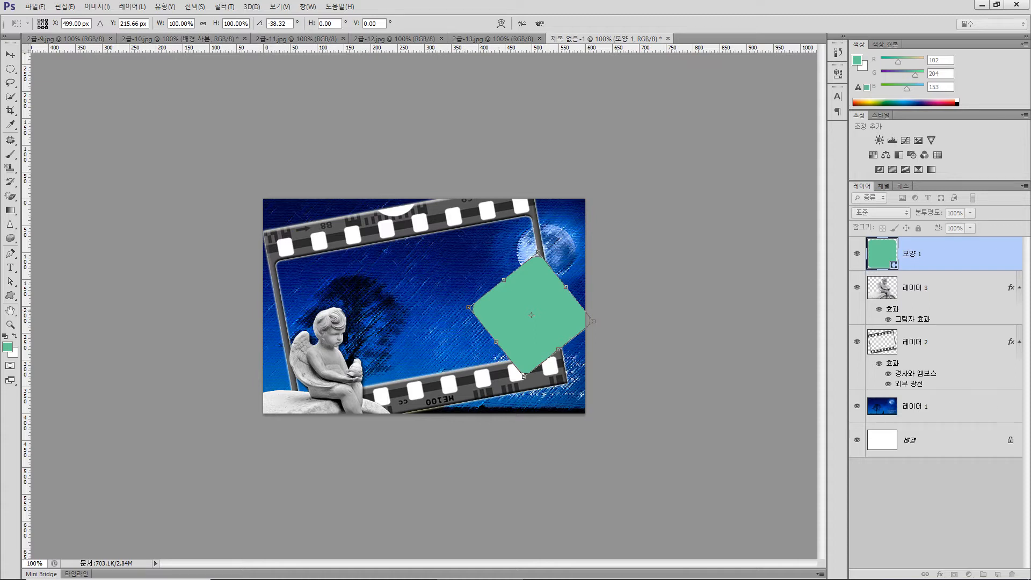
pyautogui.moveTo(459, 304); pyautogui.dragTo(512, 326)
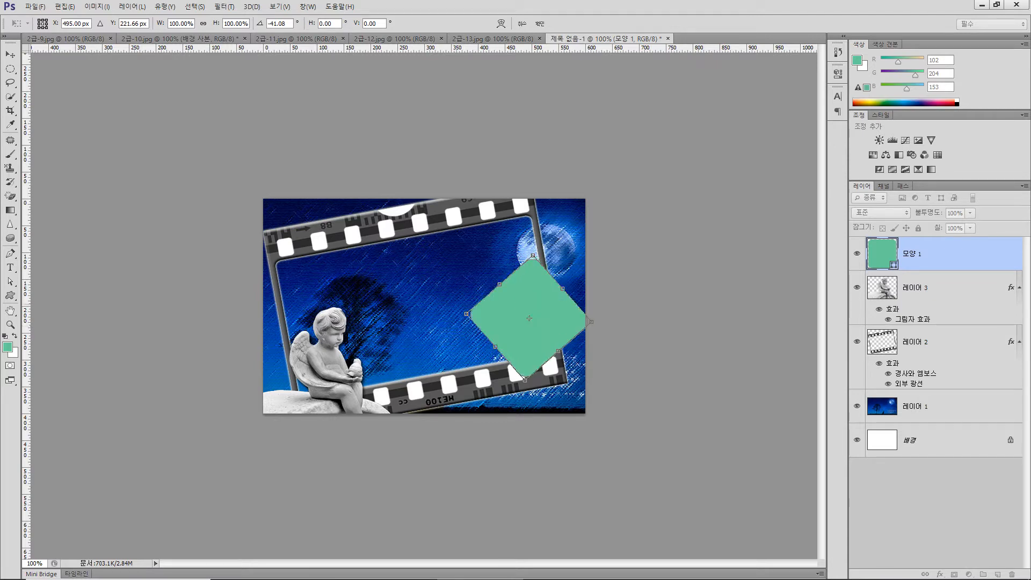
pyautogui.moveTo(533, 255)
pyautogui.mouseDown()
pyautogui.moveTo(534, 243)
pyautogui.moveTo(516, 263)
pyautogui.mouseUp()
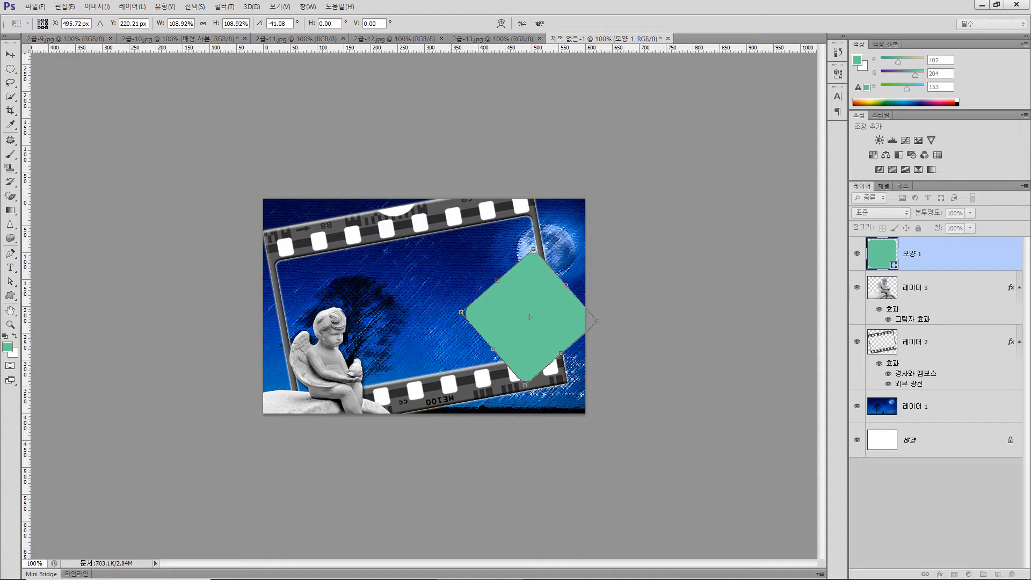
pyautogui.moveTo(454, 307); pyautogui.dragTo(454, 308)
pyautogui.press('Return')
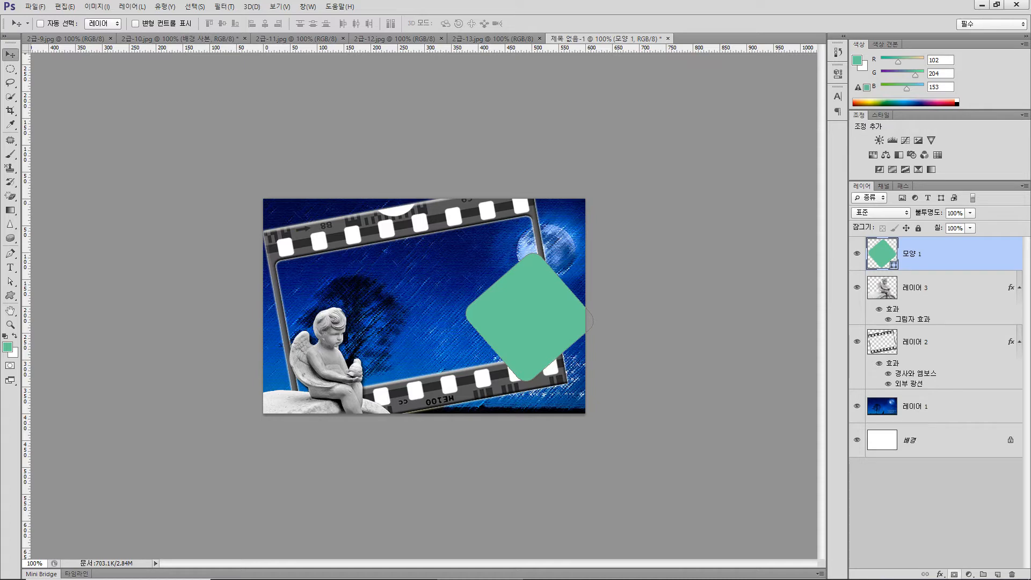
# Step: Copy the stroke colour code 99cc66 for the dog photo's frame from the exam PDF and return to Photoshop
pyautogui.moveTo(479, 579)
pyautogui.click(307, 569)
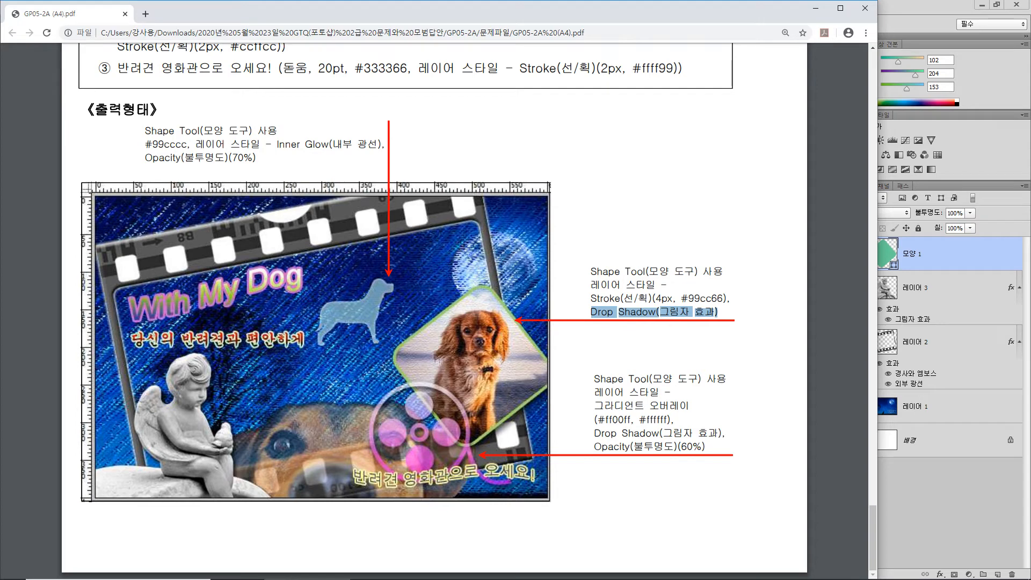
pyautogui.moveTo(681, 299); pyautogui.dragTo(723, 298)
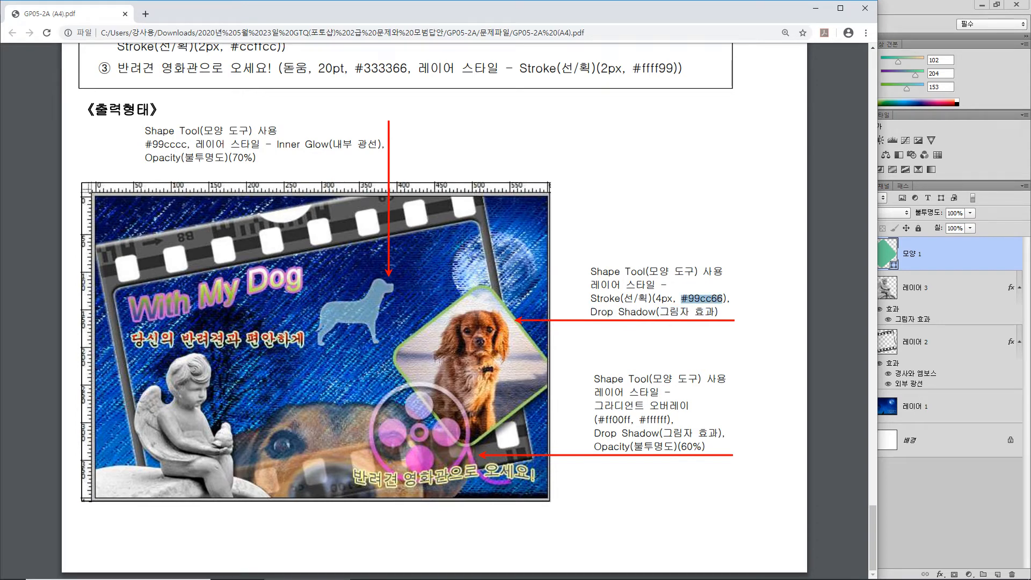
pyautogui.click(723, 298)
pyautogui.moveTo(688, 299); pyautogui.dragTo(723, 299)
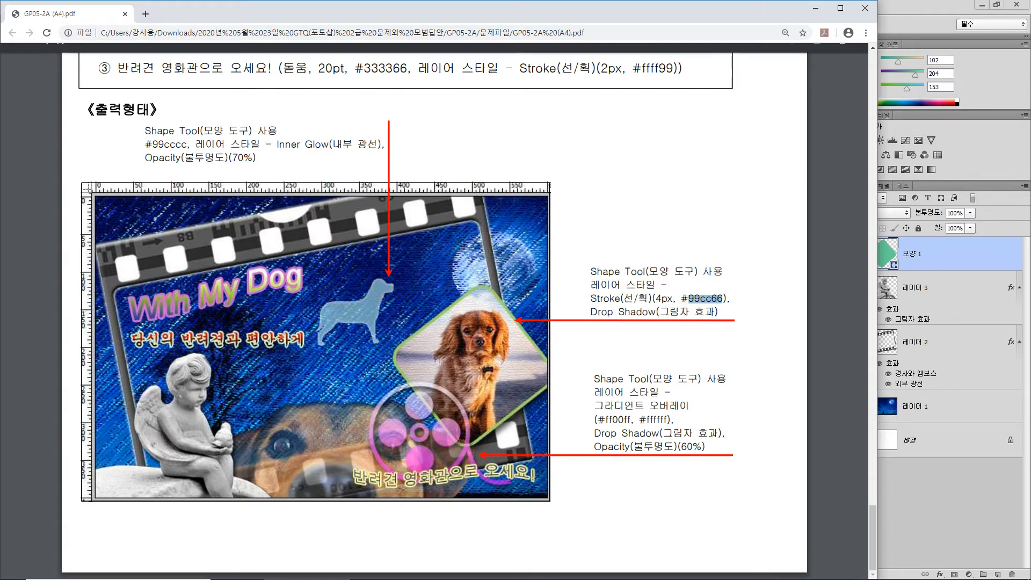
pyautogui.hotkey('alt', 'Tab')
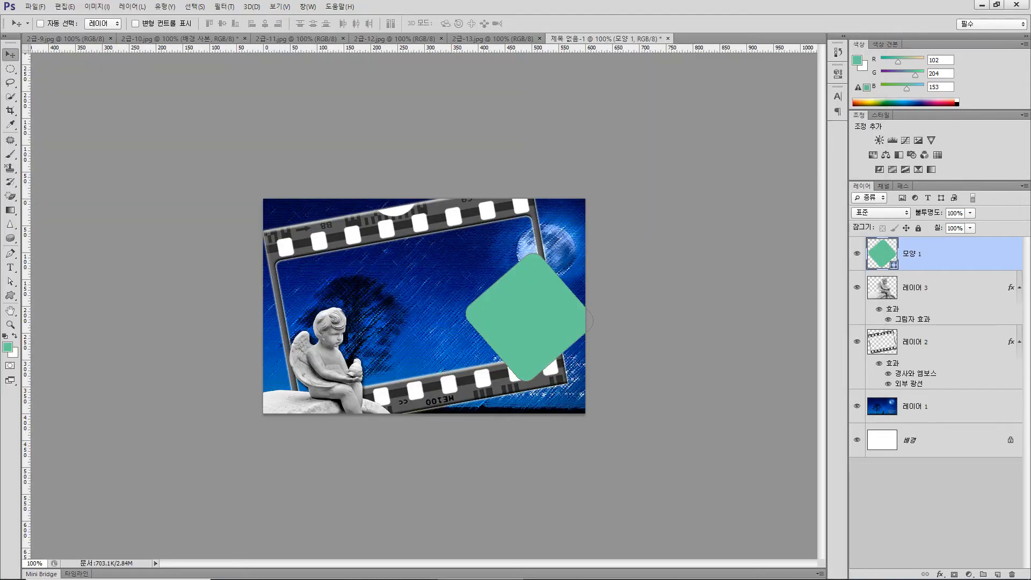
# Step: Apply a 4 px outside Stroke in colour 99cc66 and a Drop Shadow with default settings to the rounded-square shape layer
pyautogui.click(940, 574)
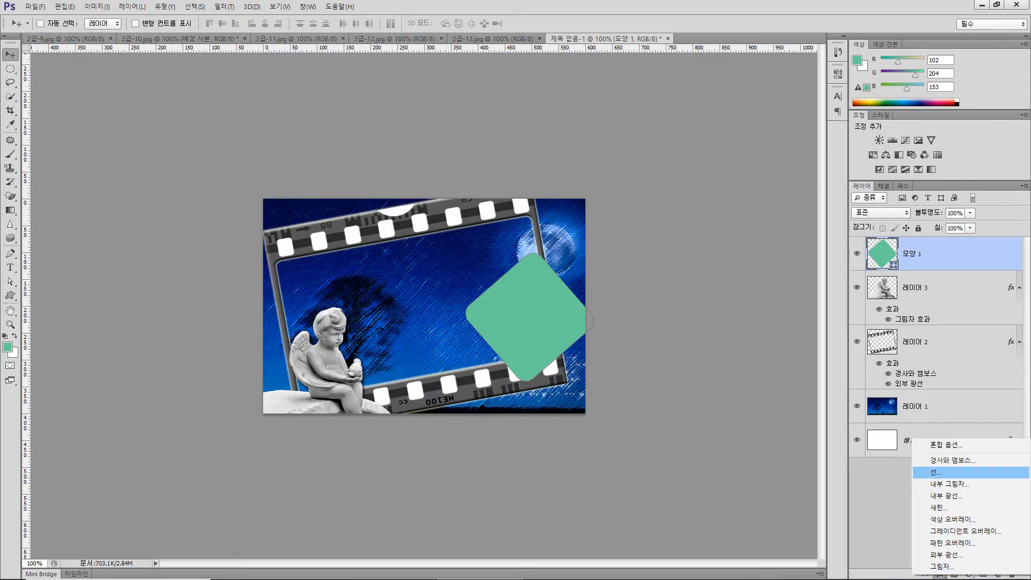
pyautogui.click(936, 472)
pyautogui.press('Up')
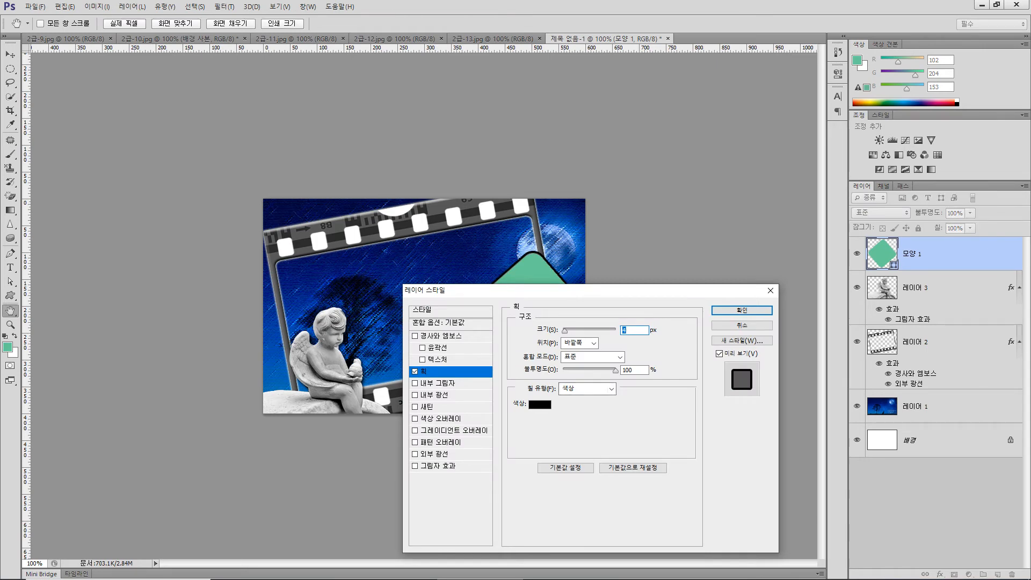
pyautogui.click(540, 404)
pyautogui.doubleClick(373, 234)
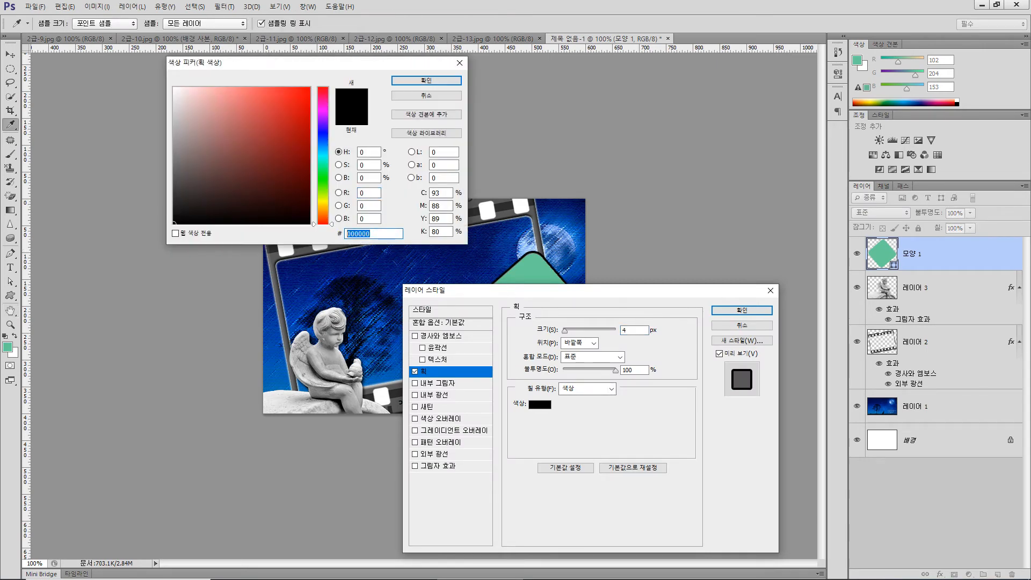
pyautogui.write('99cc66')
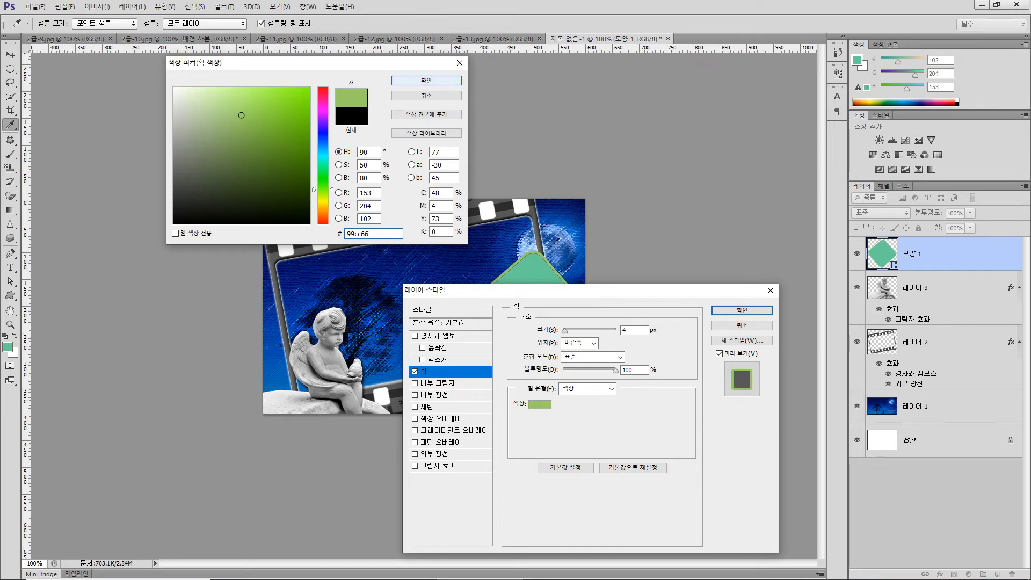
pyautogui.press('Return')
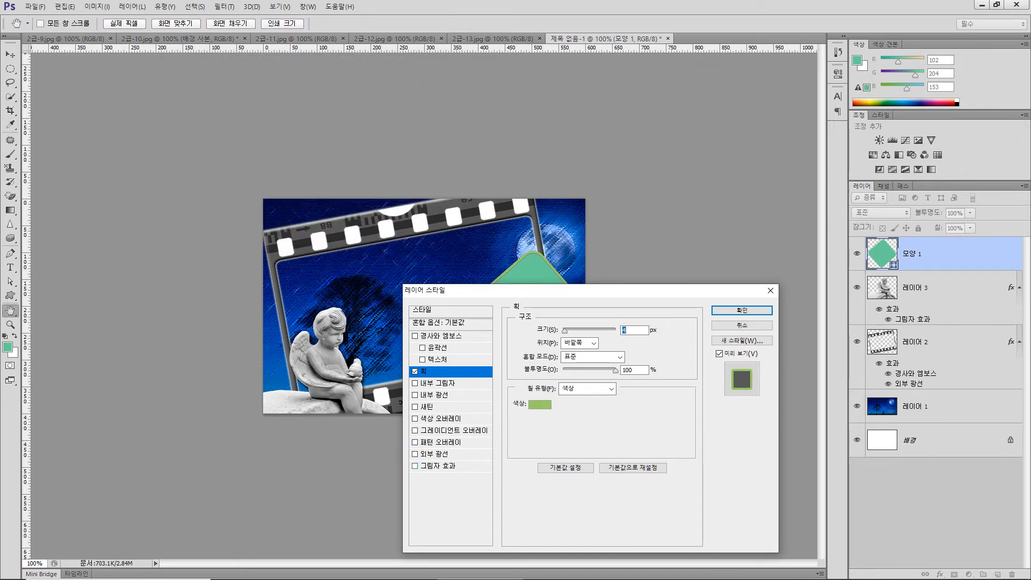
pyautogui.click(438, 466)
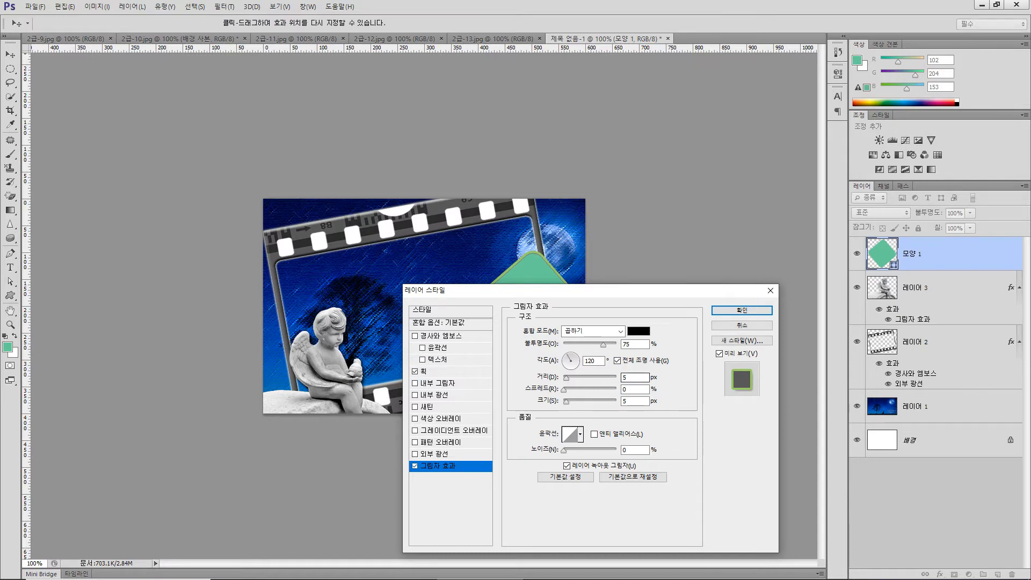
pyautogui.press('Return')
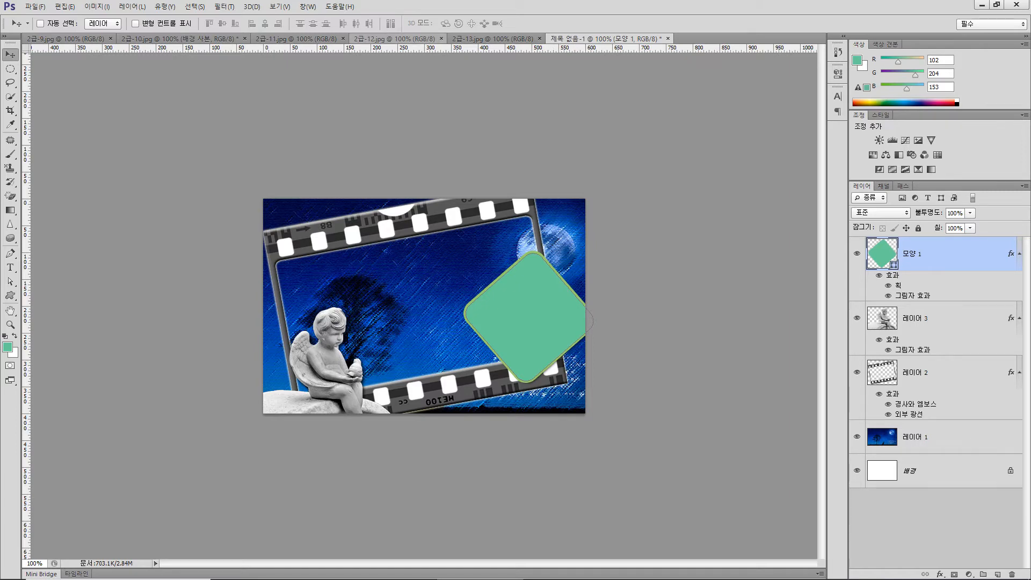
# Step: Copy the whole 2급-12.jpg image into the untitled document and place the dog over the tilted rounded square
pyautogui.click(387, 39)
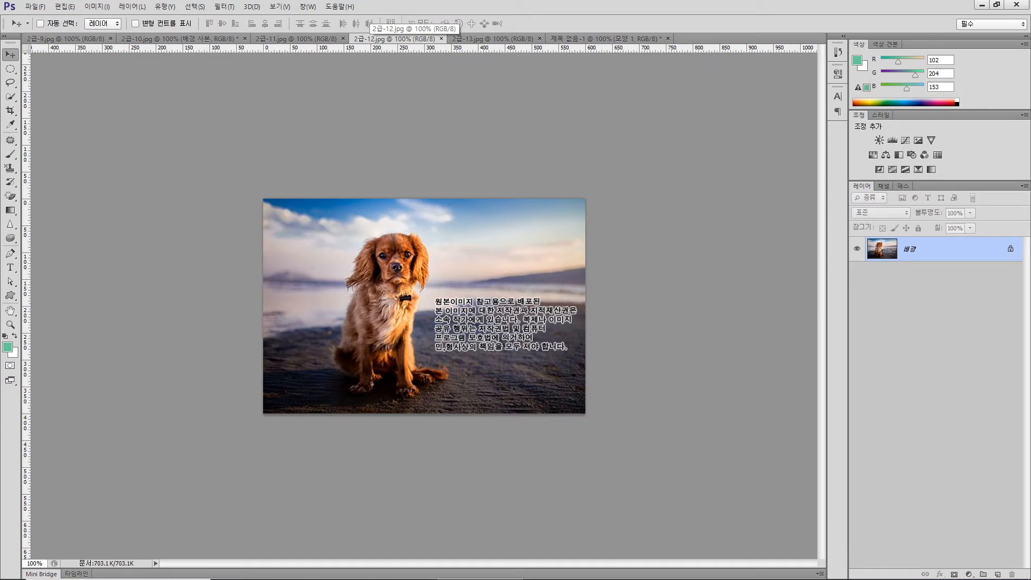
pyautogui.hotkey('ctrl', 'a')
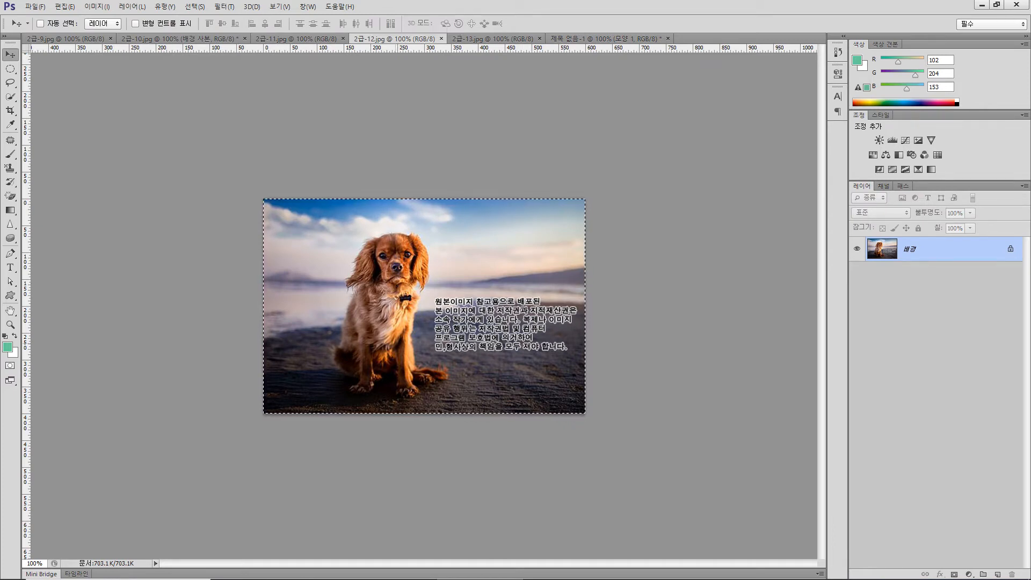
pyautogui.click(606, 38)
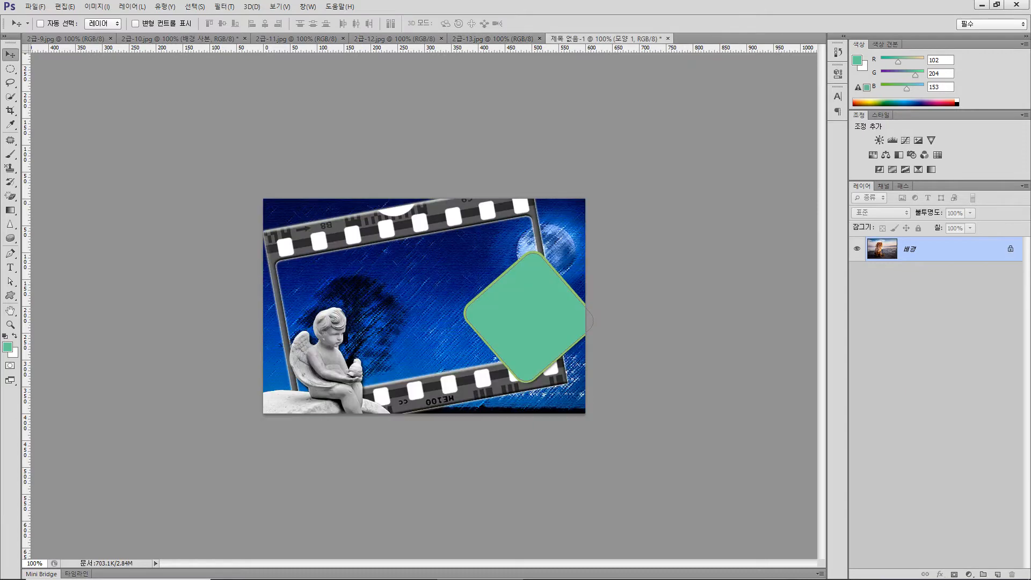
pyautogui.hotkey('ctrl', 'v')
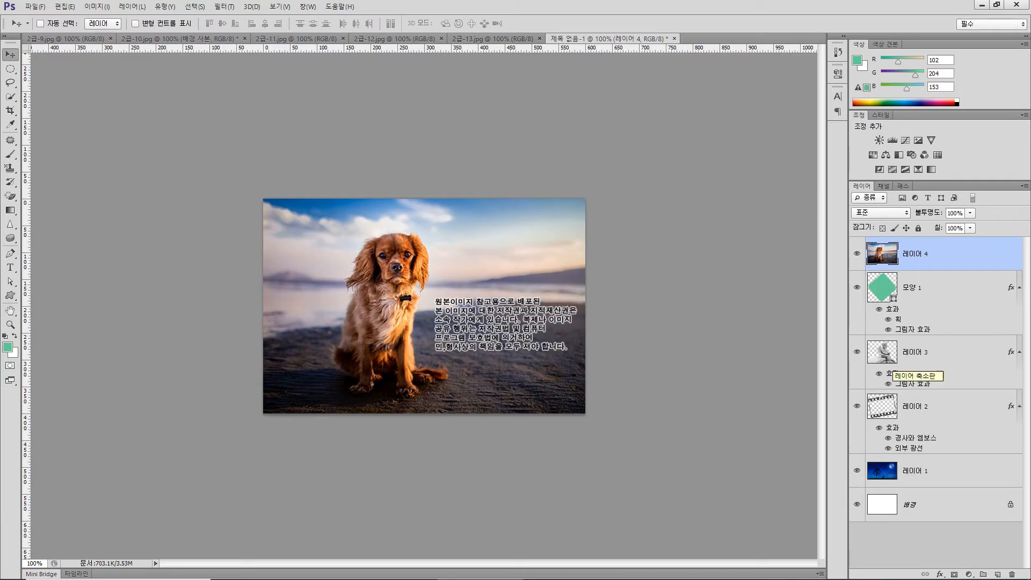
pyautogui.moveTo(430, 328); pyautogui.dragTo(574, 363)
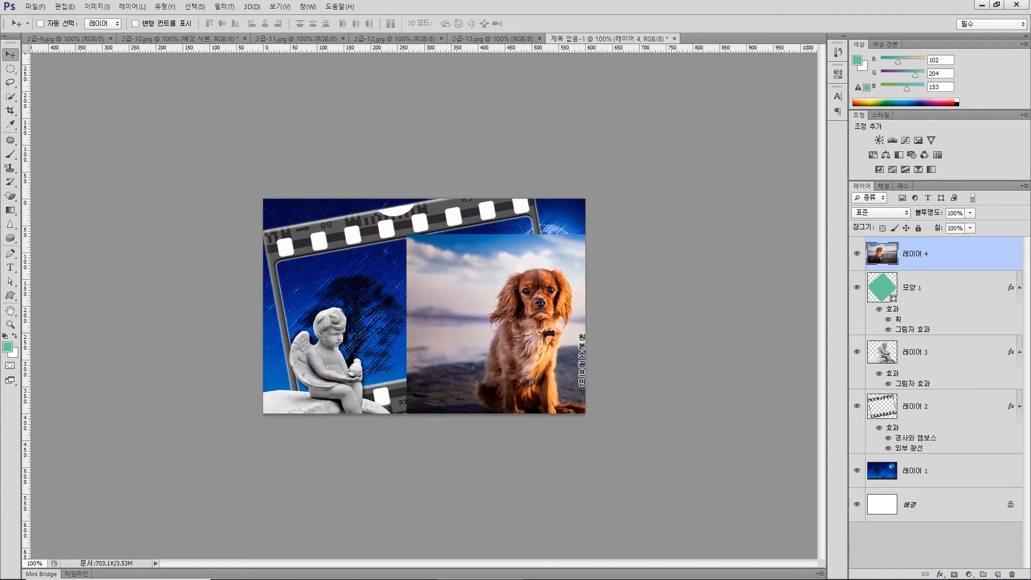
# Step: Clip the dog photo to the rounded-square shape with a clipping mask and shift the dog slightly within the frame
pyautogui.rightClick(943, 253)
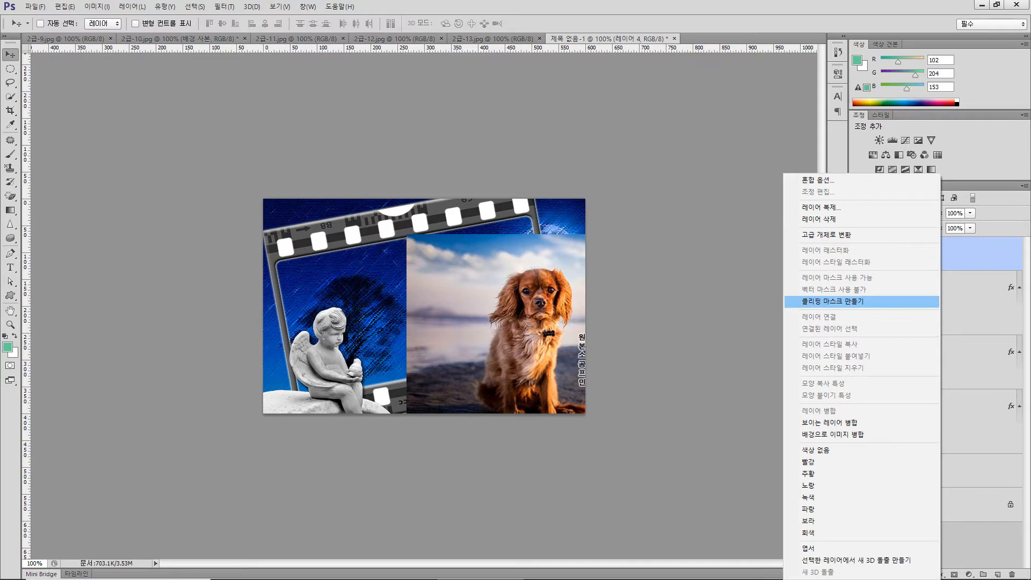
pyautogui.click(833, 301)
pyautogui.moveTo(543, 306); pyautogui.dragTo(536, 304)
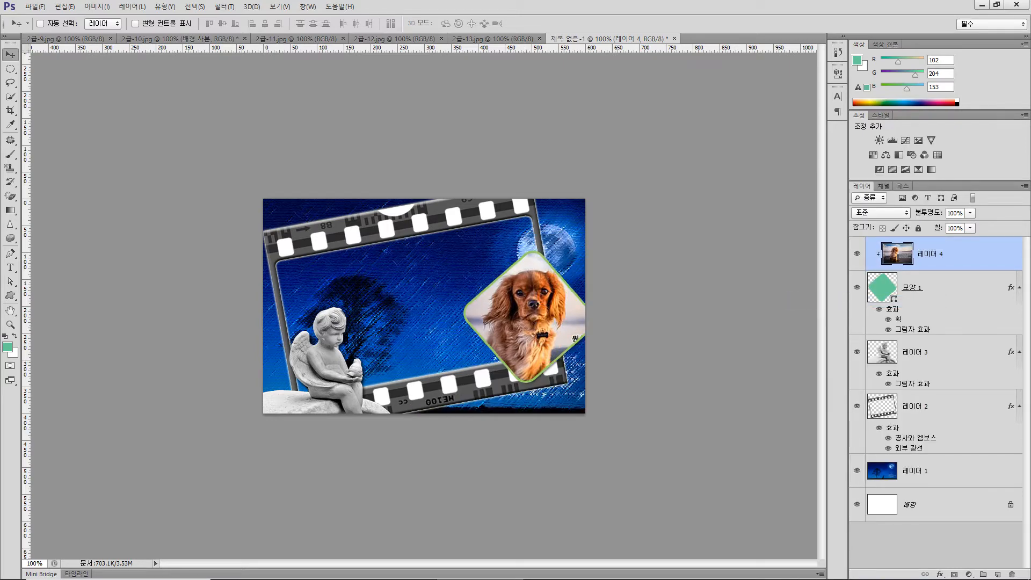
# Step: Scale the clipped dog photo to 77% and position it around X 546, Y 235 px so the dog sits inside the frame
pyautogui.hotkey('ctrl', 't')
pyautogui.moveTo(400, 450); pyautogui.dragTo(474, 401)
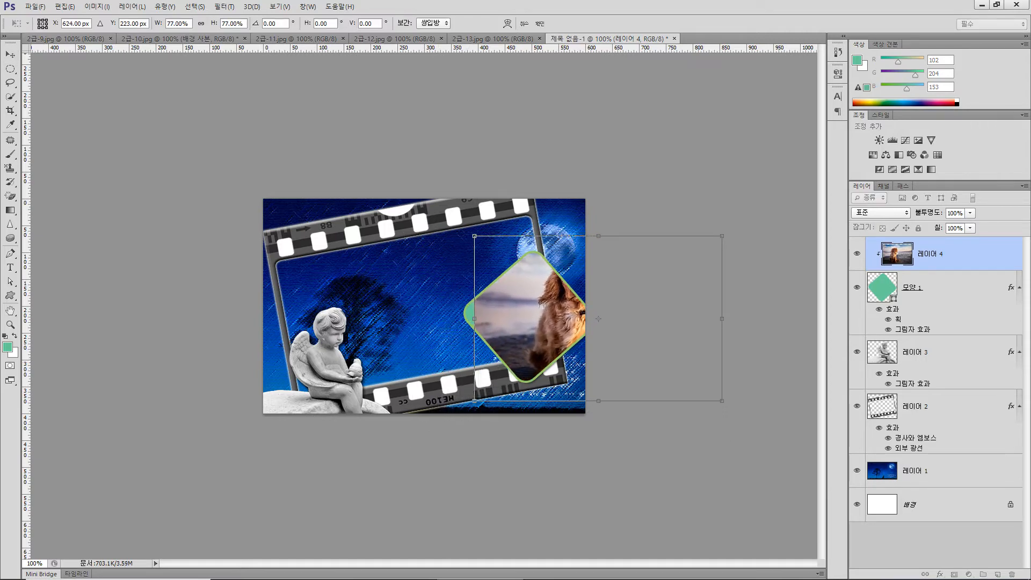
pyautogui.moveTo(599, 318); pyautogui.dragTo(557, 324)
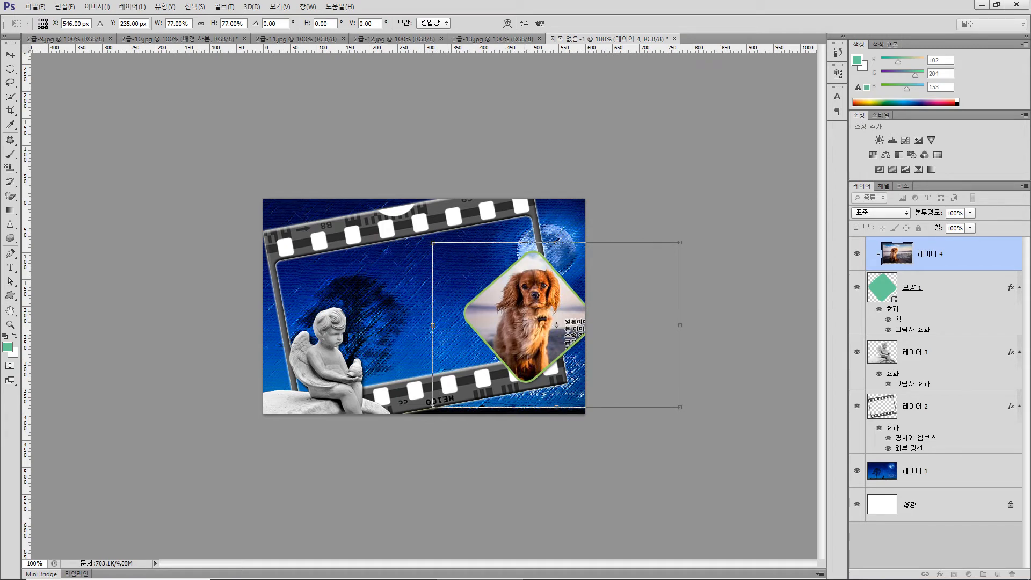
pyautogui.press('Return')
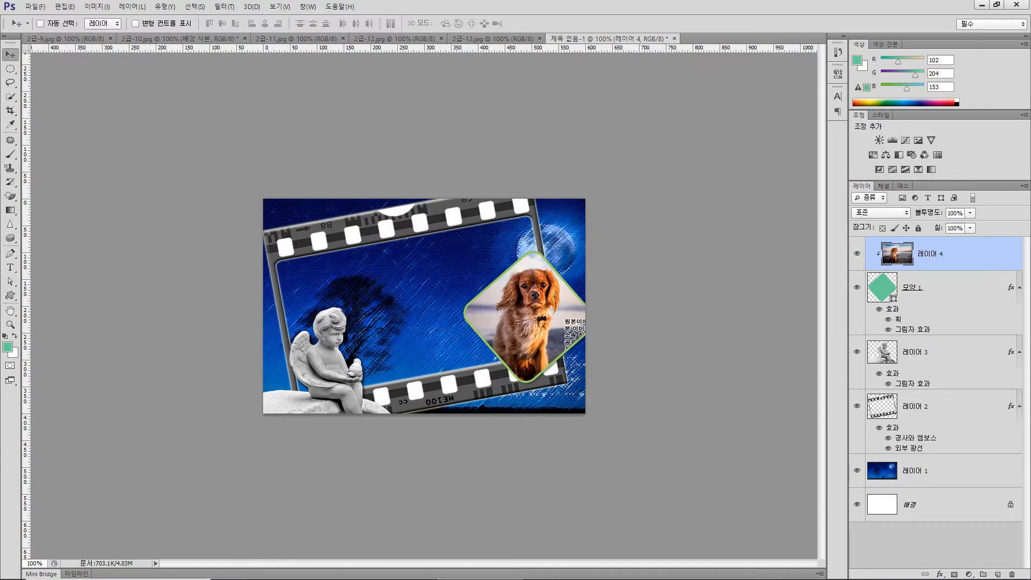
# Step: Apply the Texturizer filter to the dog photo with the Canvas texture, 100% scaling, relief 4 and light from the top
pyautogui.click(224, 6)
pyautogui.click(241, 48)
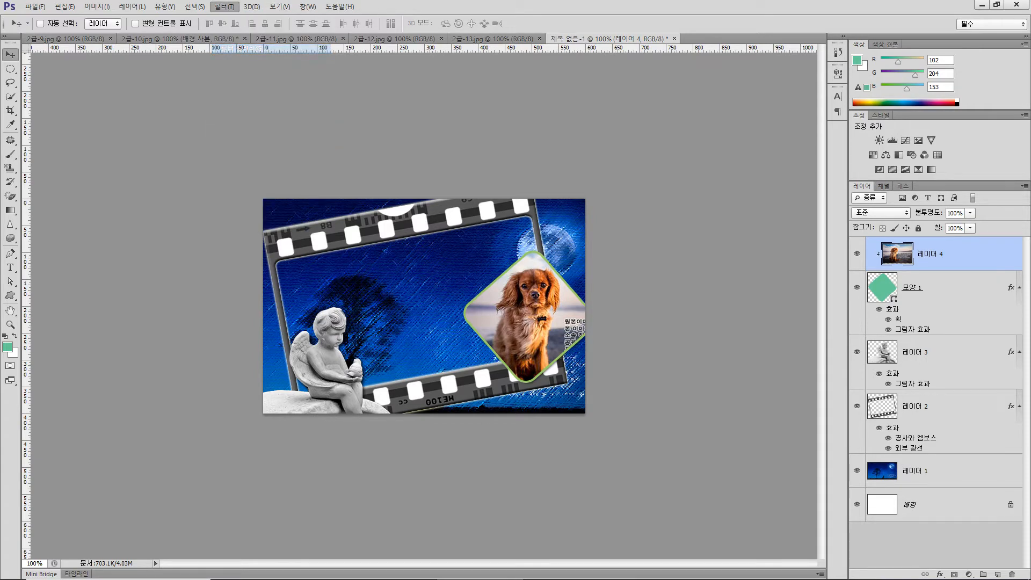
pyautogui.click(713, 110)
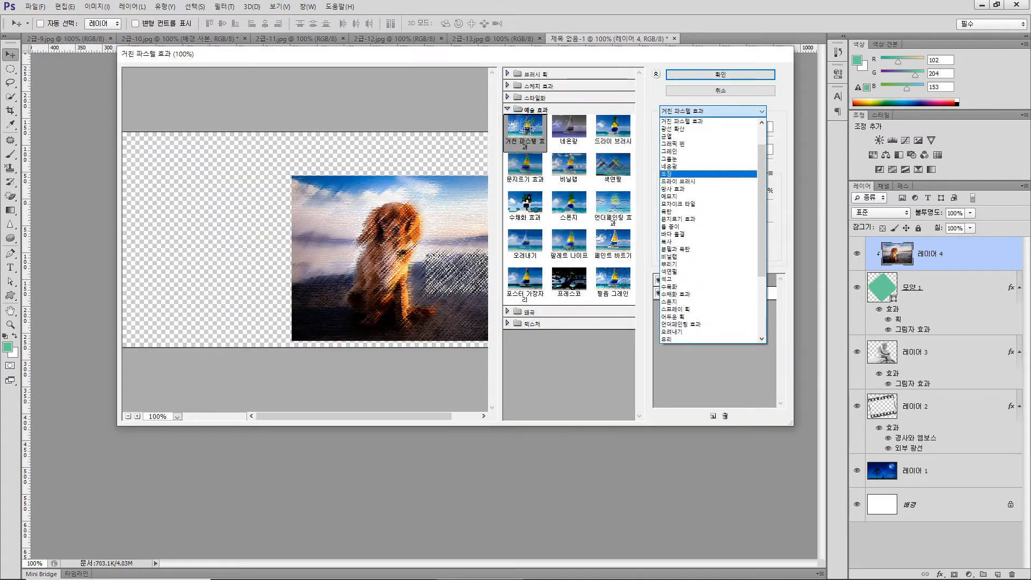
pyautogui.moveTo(761, 183); pyautogui.dragTo(762, 242)
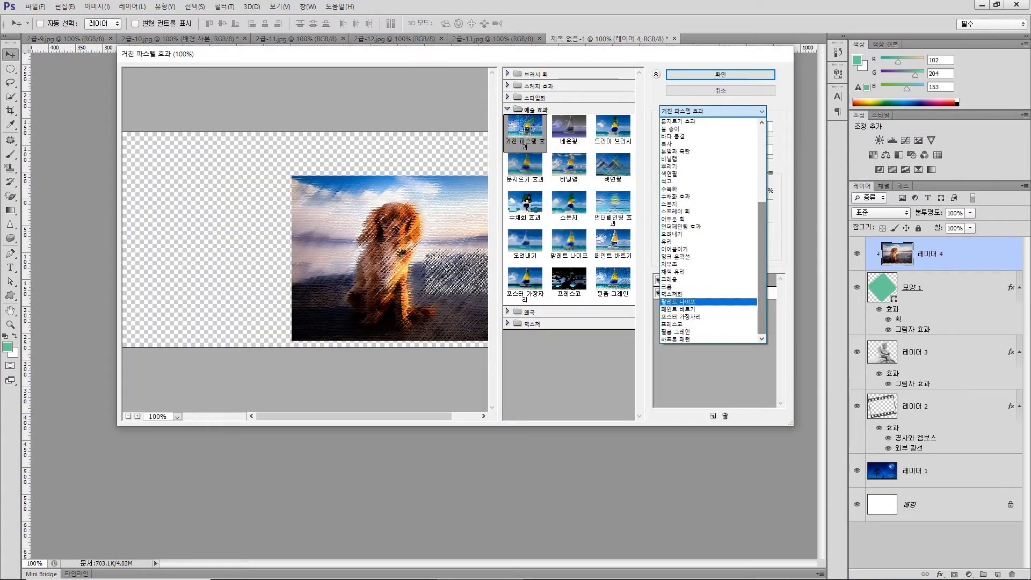
pyautogui.click(672, 294)
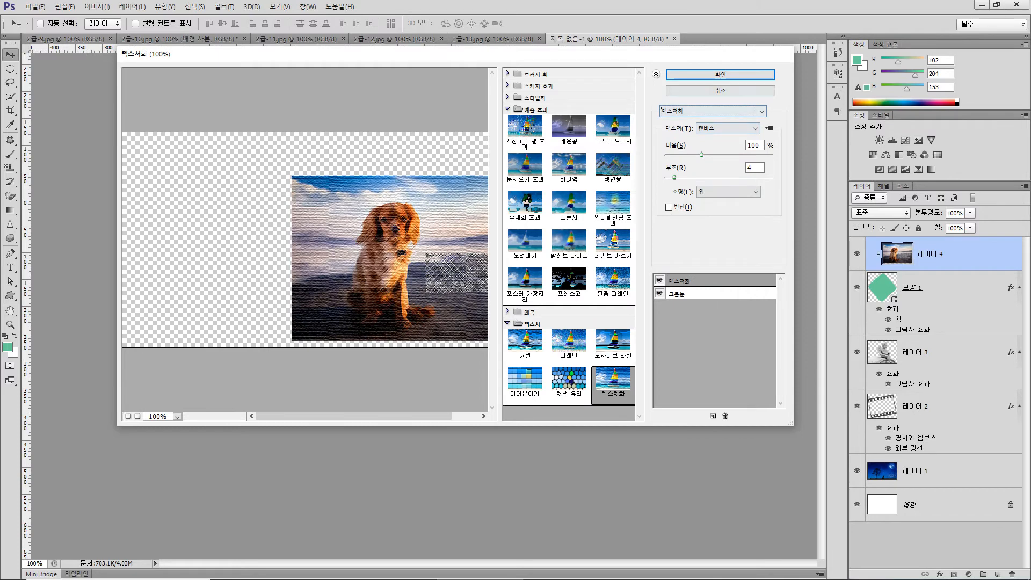
pyautogui.click(714, 74)
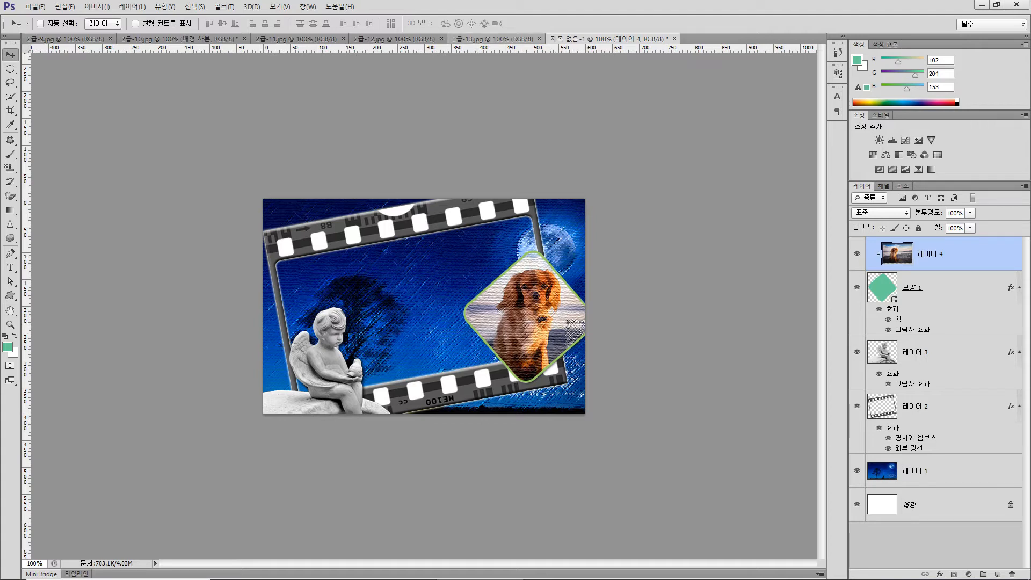
# Step: Check the expected output in the exam PDF, then select the dog's head in 2급-13.jpg with the Quick Selection tool
pyautogui.click(493, 39)
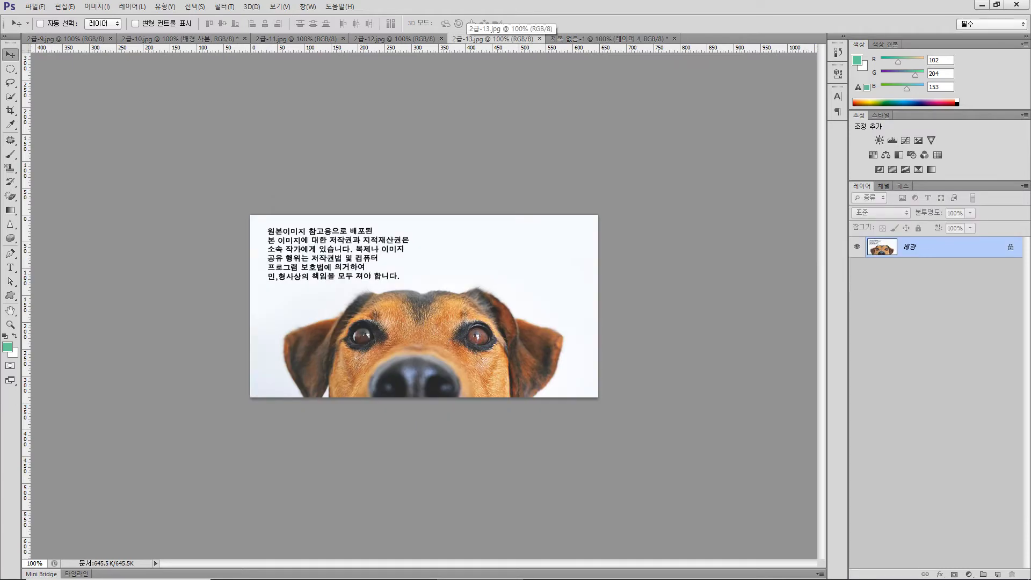
pyautogui.moveTo(394, 579)
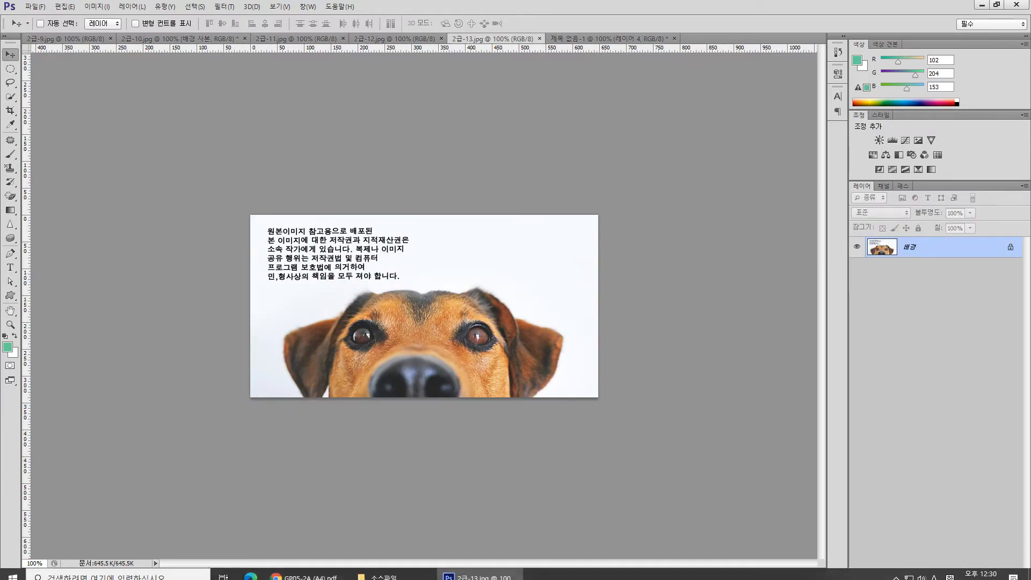
pyautogui.click(308, 569)
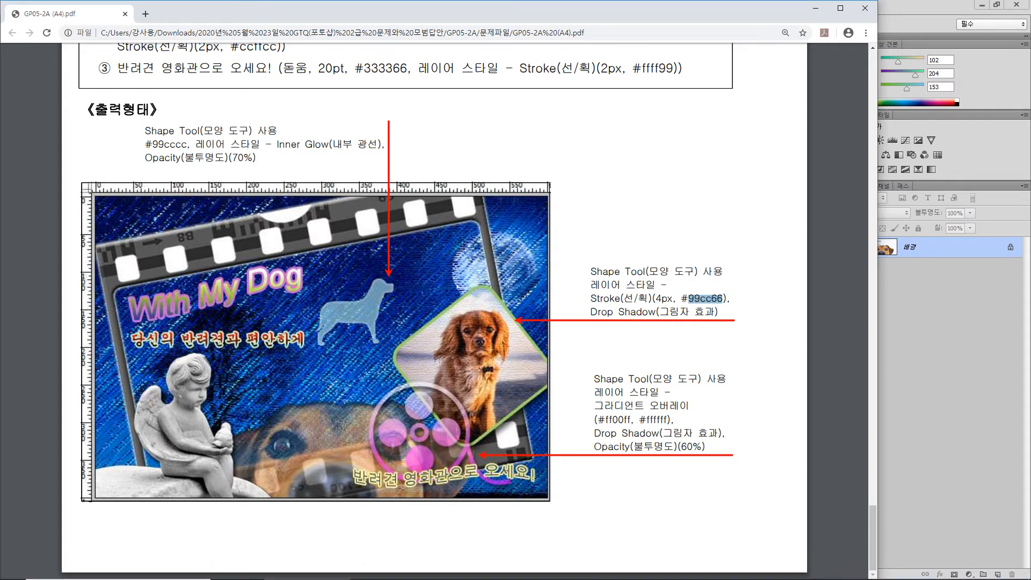
pyautogui.moveTo(394, 579)
pyautogui.click(480, 569)
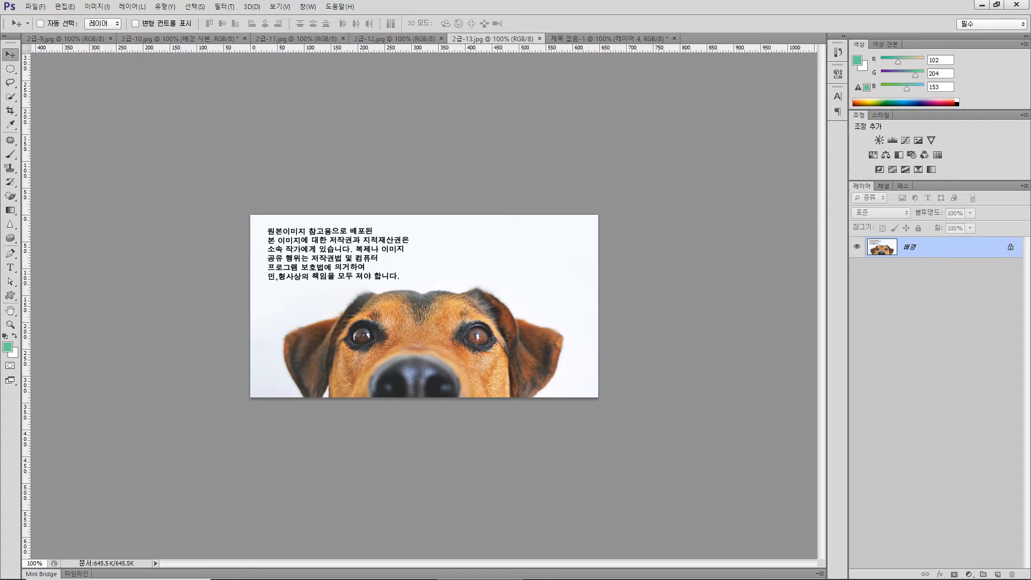
pyautogui.click(10, 97)
pyautogui.moveTo(308, 356)
pyautogui.mouseDown()
pyautogui.moveTo(371, 328)
pyautogui.moveTo(368, 336)
pyautogui.moveTo(376, 311)
pyautogui.moveTo(460, 301)
pyautogui.moveTo(519, 331)
pyautogui.moveTo(440, 376)
pyautogui.moveTo(480, 371)
pyautogui.mouseUp()
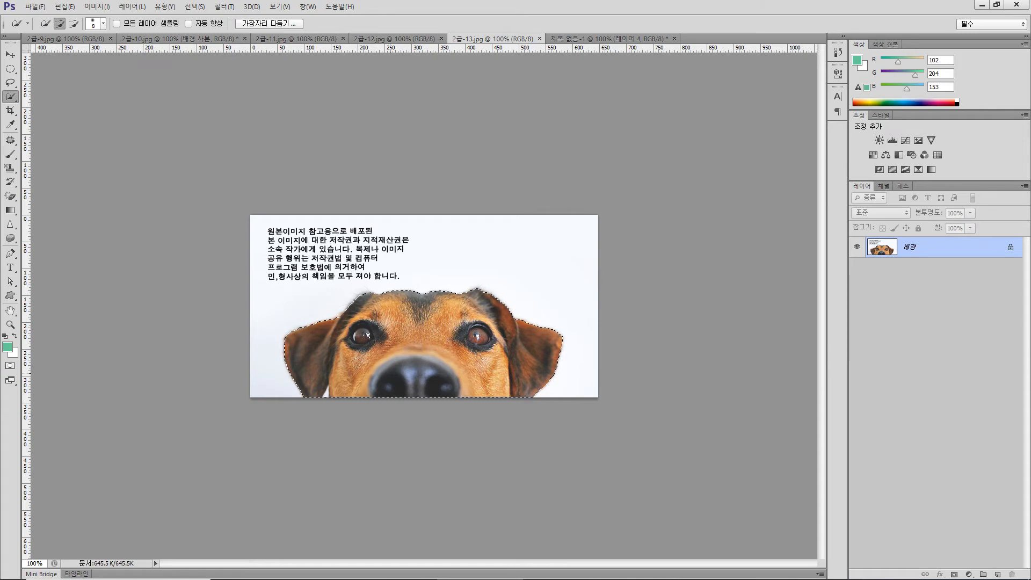
# Step: Copy the selected dog head into the untitled document and move it down to the canvas's lower edge
pyautogui.click(610, 39)
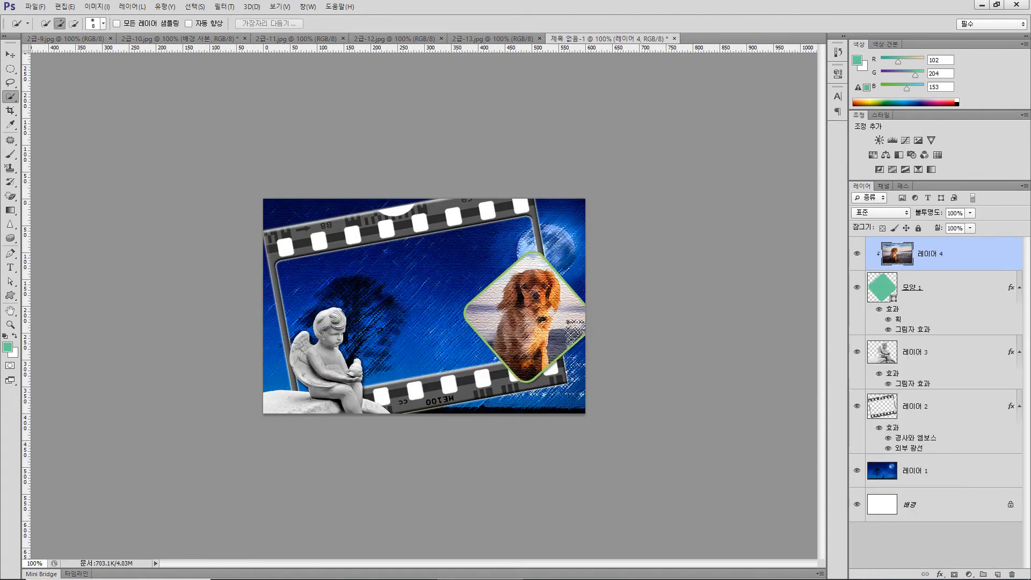
pyautogui.hotkey('ctrl', 'v')
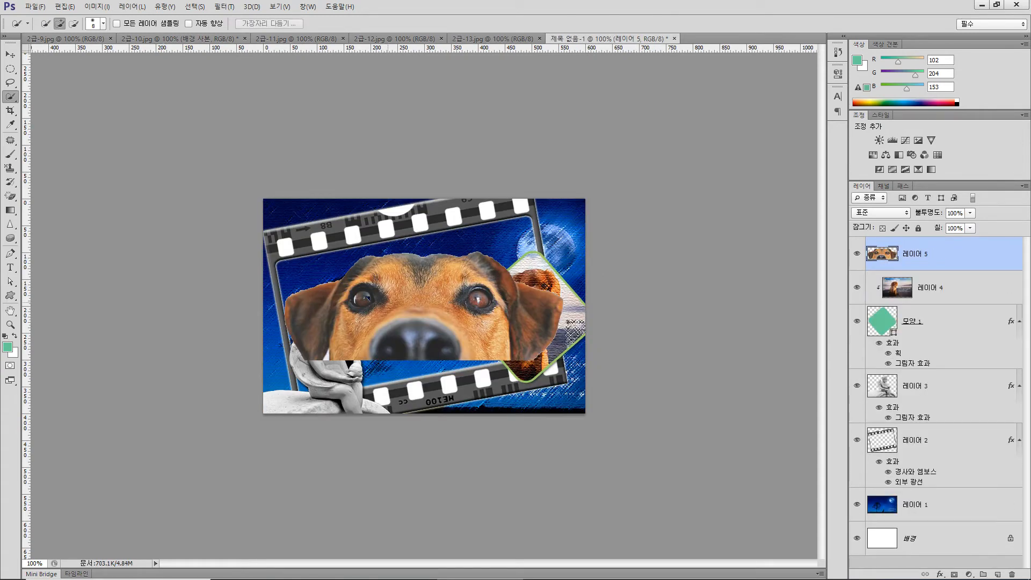
pyautogui.moveTo(368, 298); pyautogui.dragTo(369, 355)
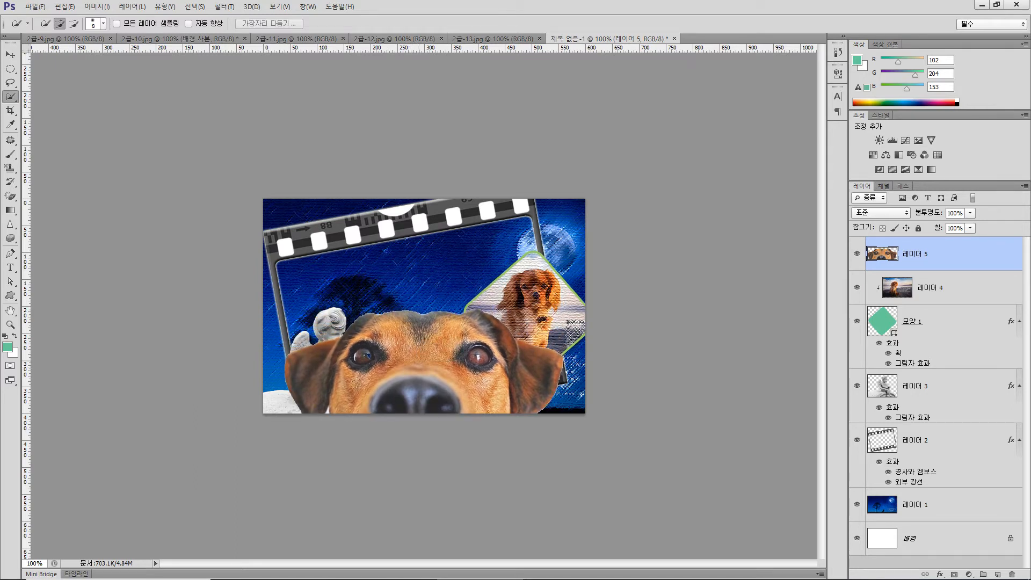
pyautogui.moveTo(369, 356); pyautogui.dragTo(369, 372)
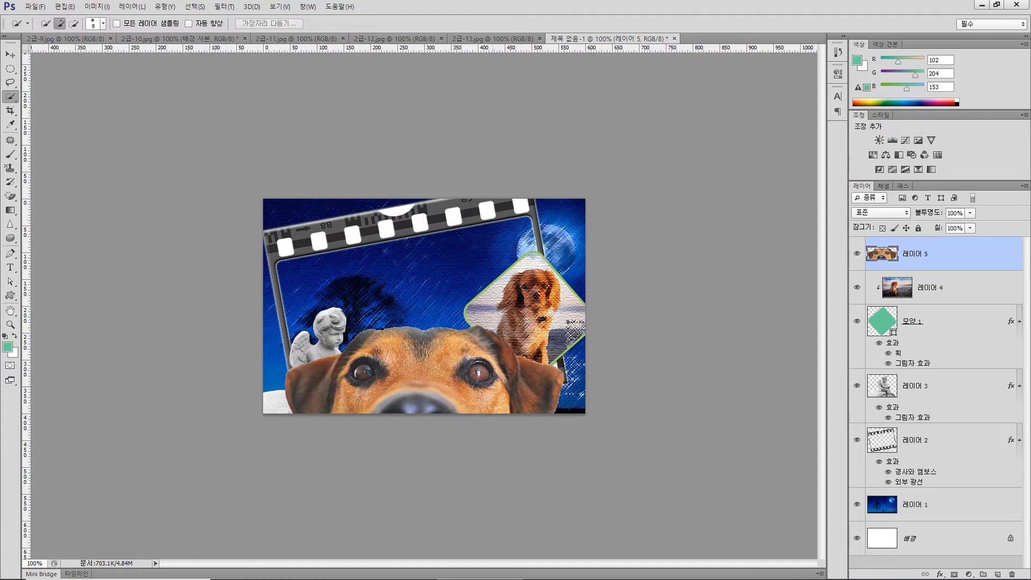
# Step: Scale the dog head to about 61% and position it around X 310, Y 341.5 px beside the angel statue
pyautogui.hotkey('ctrl', 't')
pyautogui.moveTo(285, 326); pyautogui.dragTo(336, 345)
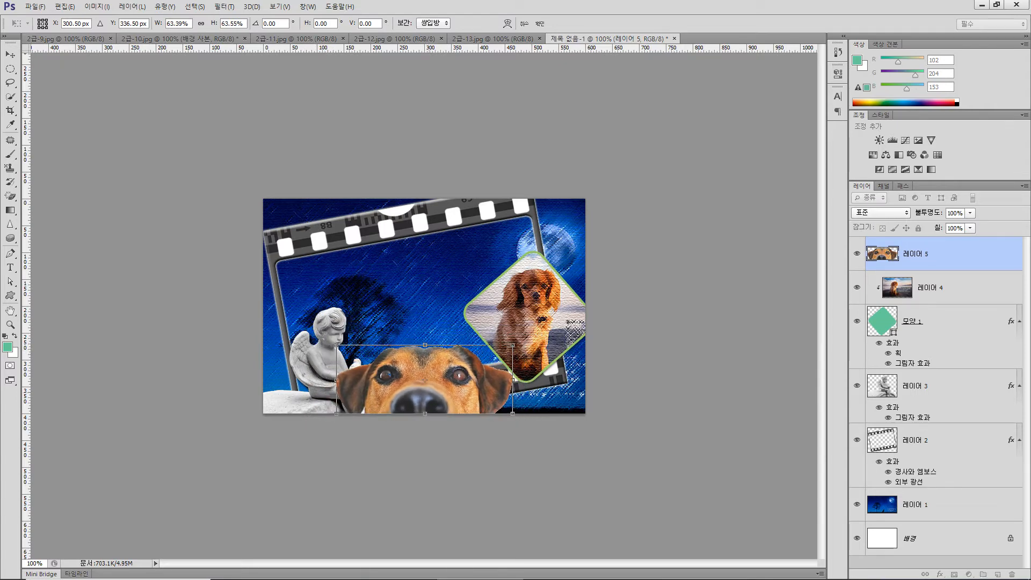
pyautogui.moveTo(444, 363)
pyautogui.mouseDown()
pyautogui.moveTo(461, 365)
pyautogui.moveTo(452, 366)
pyautogui.mouseUp()
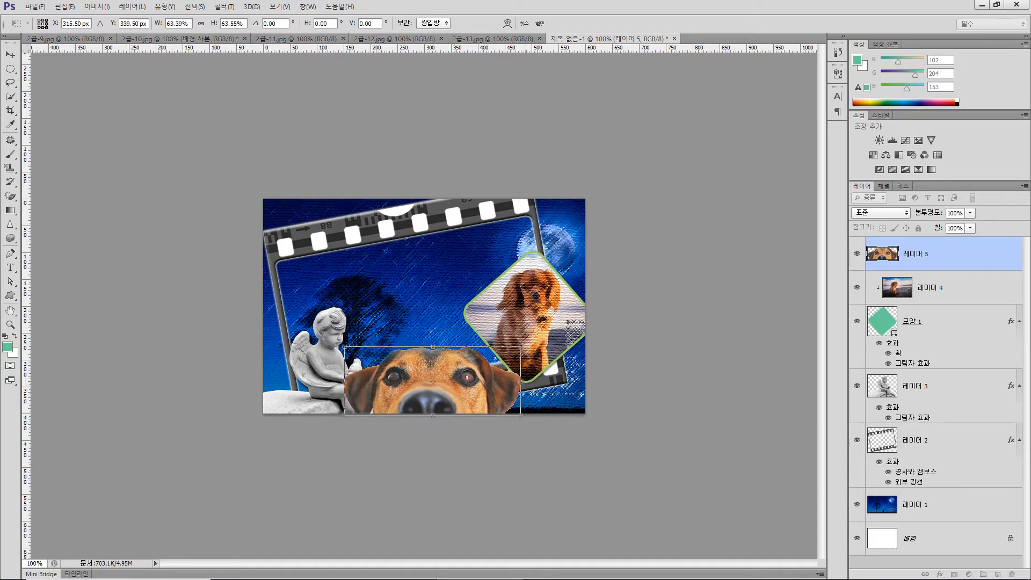
pyautogui.moveTo(520, 347); pyautogui.dragTo(515, 348)
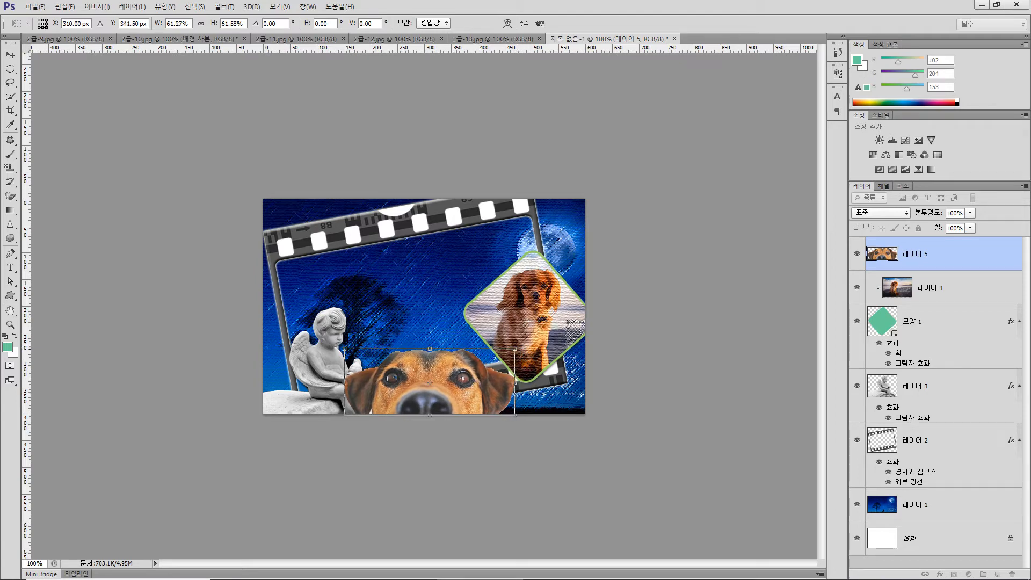
pyautogui.press('Return')
pyautogui.press('w')
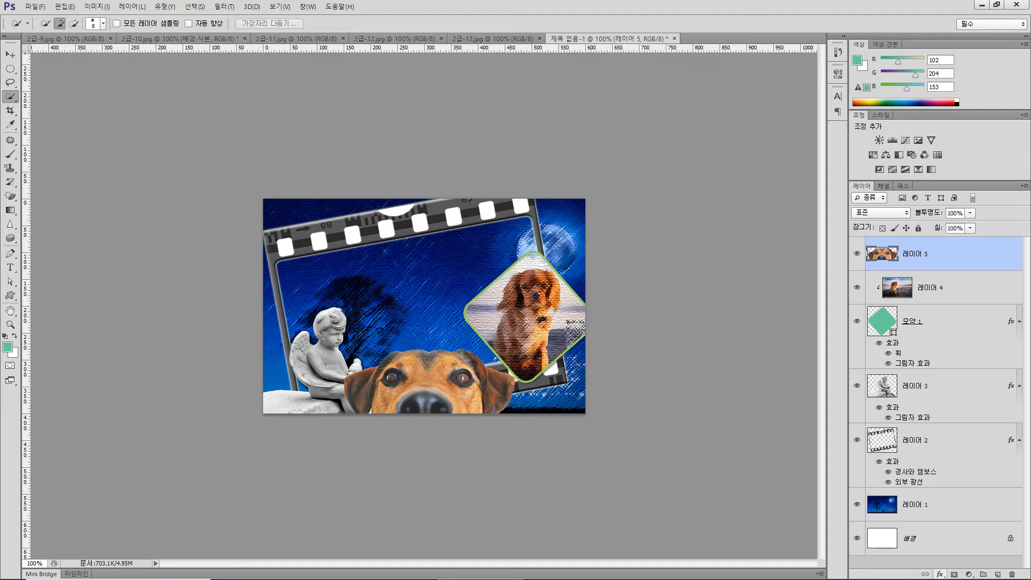
# Step: Give the dog head layer an Inner Shadow and 70% opacity, with the angel statue layer stacked above it
pyautogui.click(940, 574)
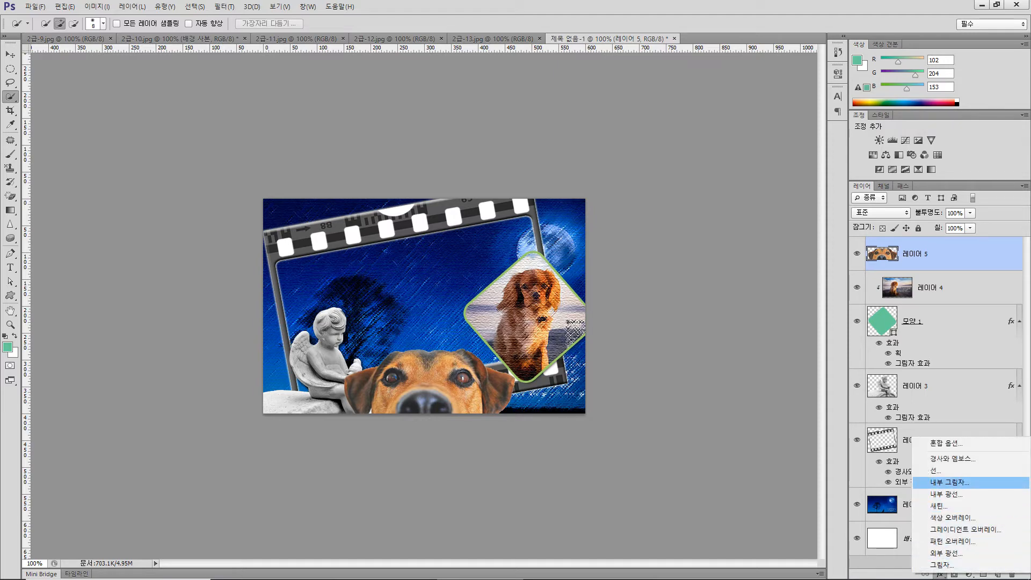
pyautogui.click(950, 482)
pyautogui.press('Return')
pyautogui.press('w')
pyautogui.write('70')
pyautogui.press('Return')
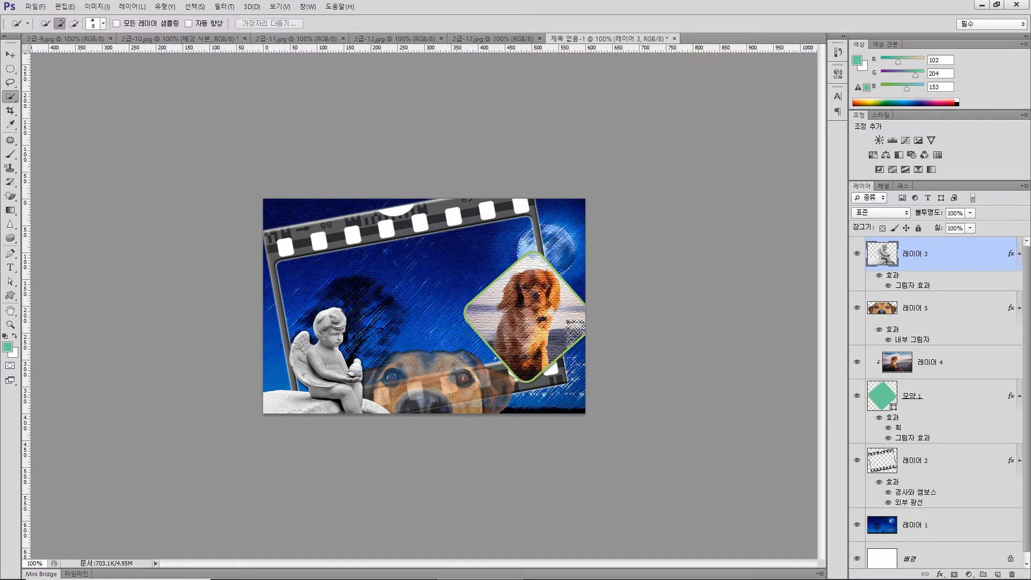
pyautogui.click(940, 308)
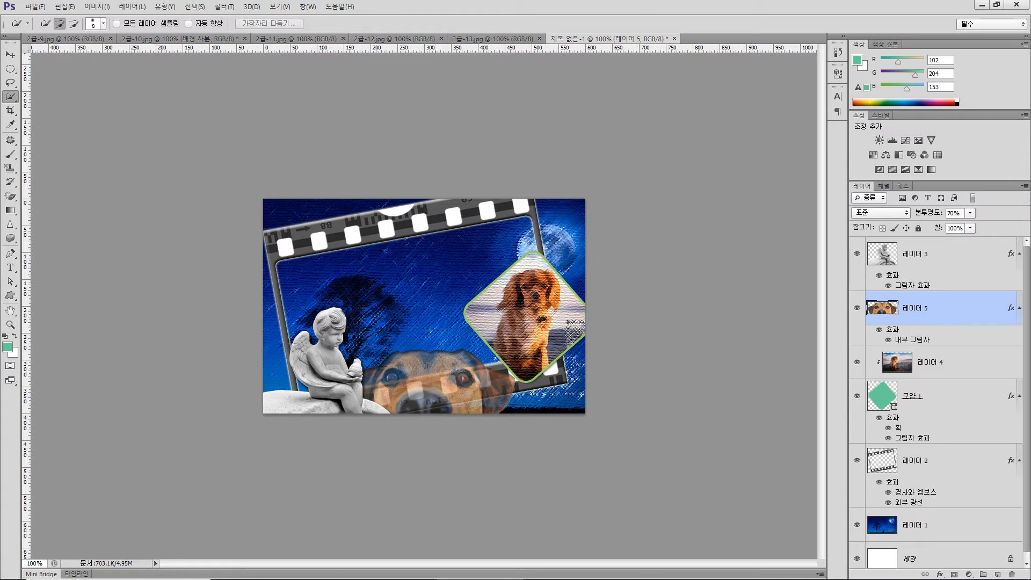
# Step: Draw the standing dog custom shape, about 100 by 86 px, inside the film frame above the dog head
pyautogui.moveTo(393, 576)
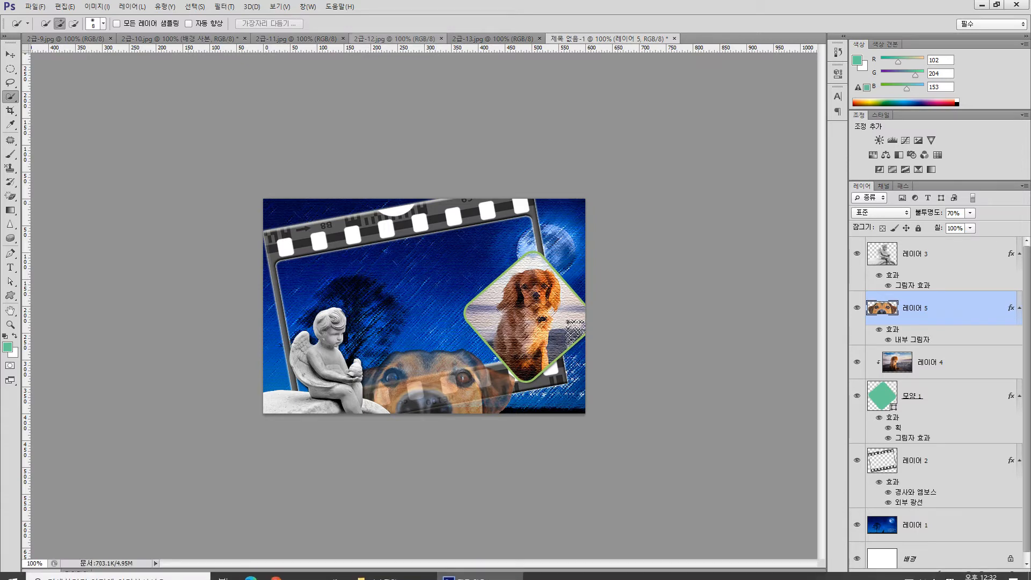
pyautogui.press('u')
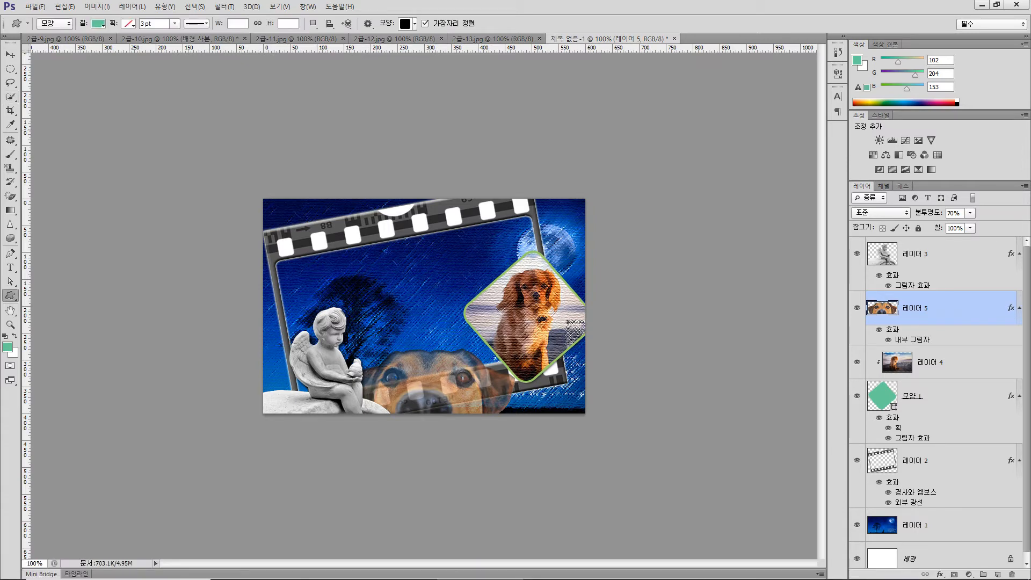
pyautogui.click(414, 23)
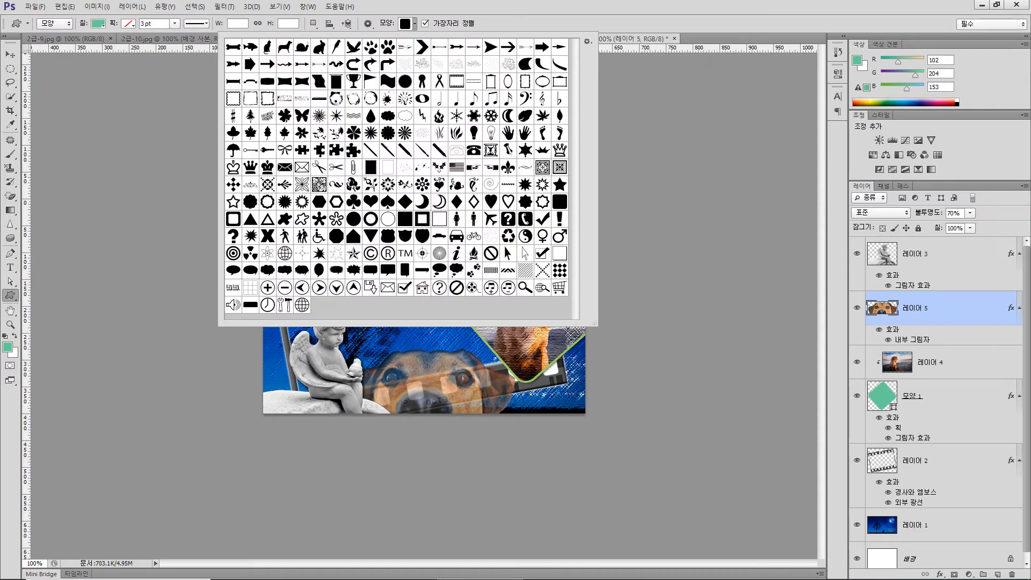
pyautogui.doubleClick(285, 47)
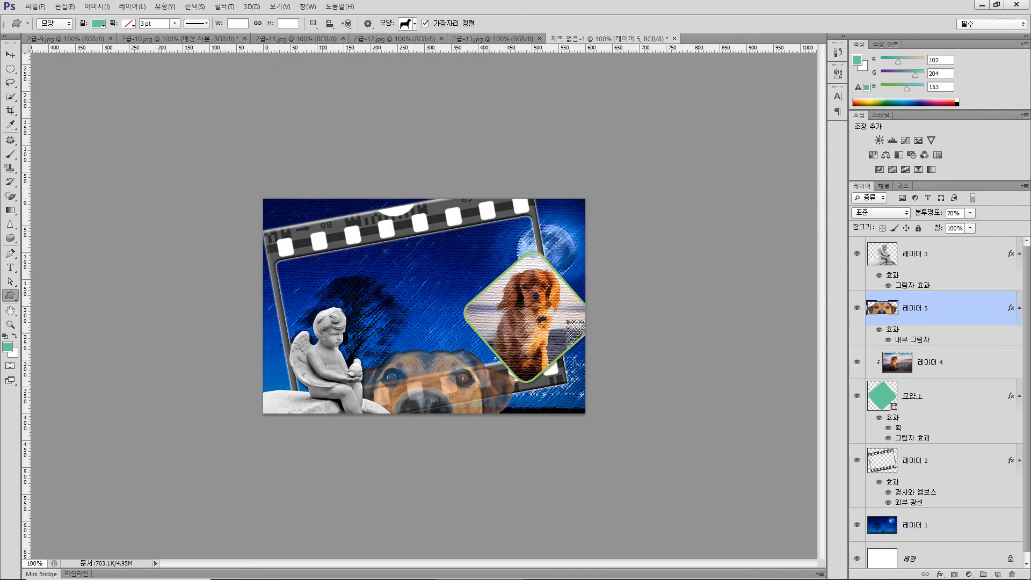
pyautogui.moveTo(414, 250); pyautogui.dragTo(468, 296)
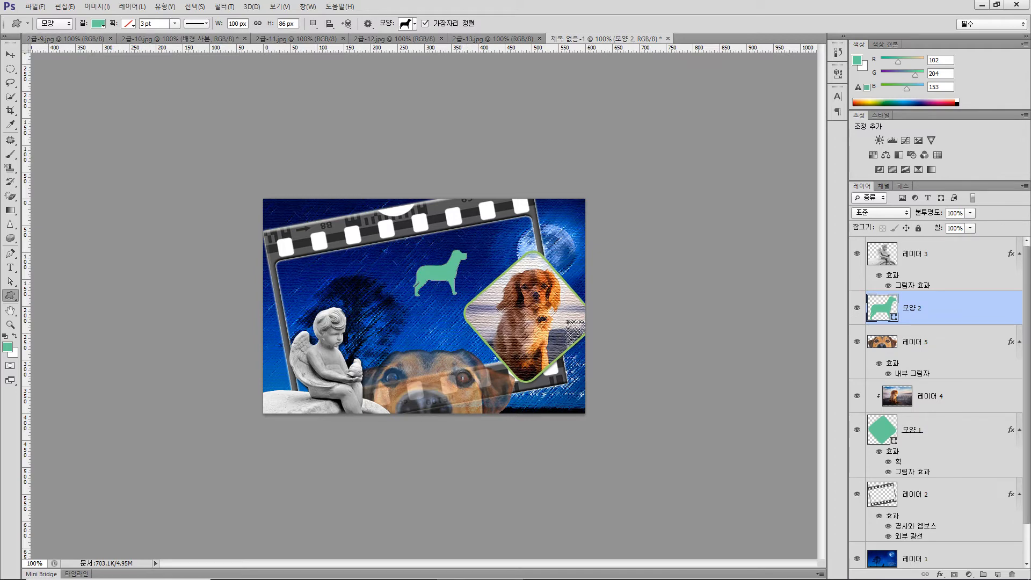
# Step: Set the fill color of the dog silhouette shape to #99cccc
pyautogui.click(98, 23)
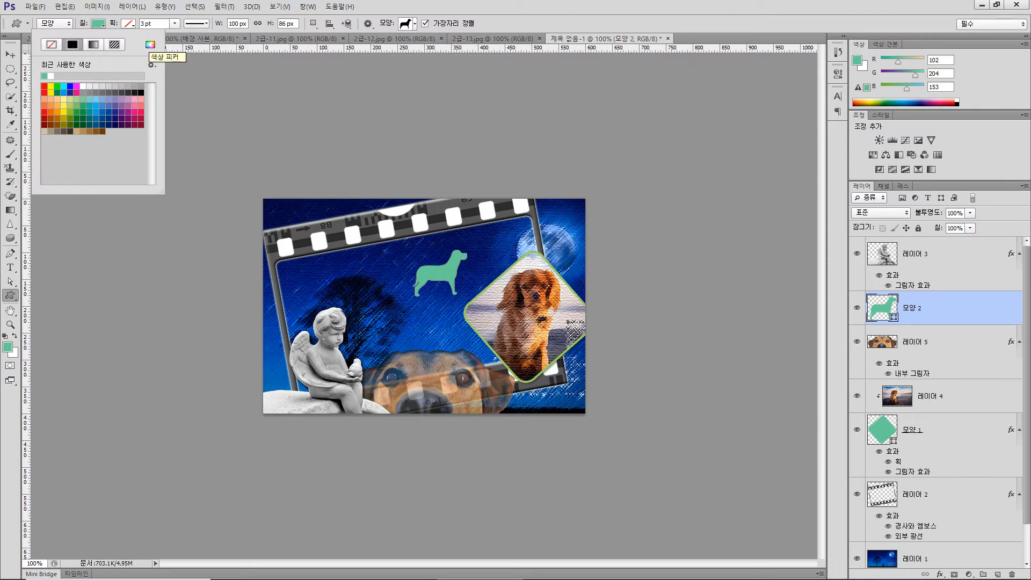
pyautogui.click(150, 44)
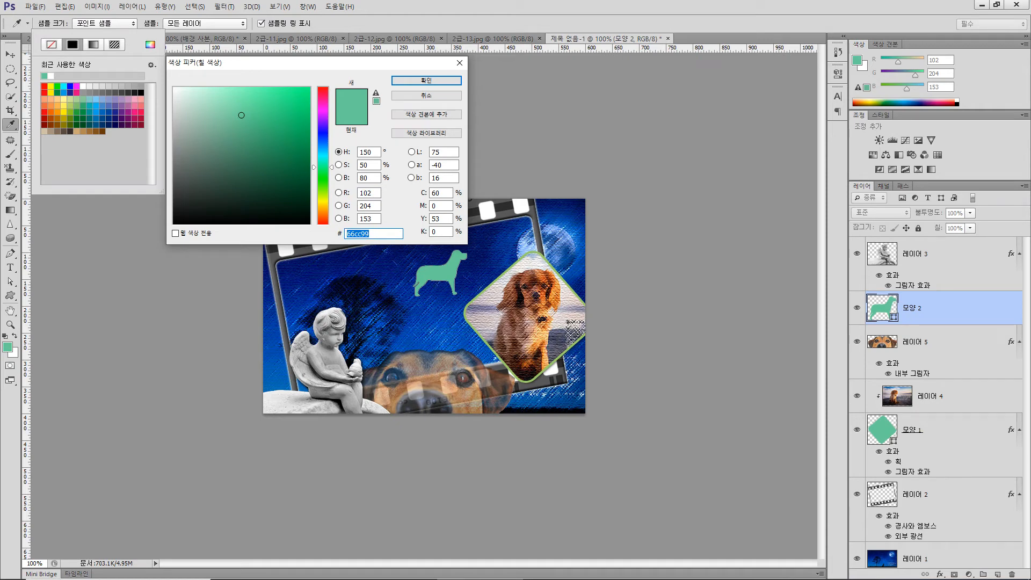
pyautogui.write('99cccc')
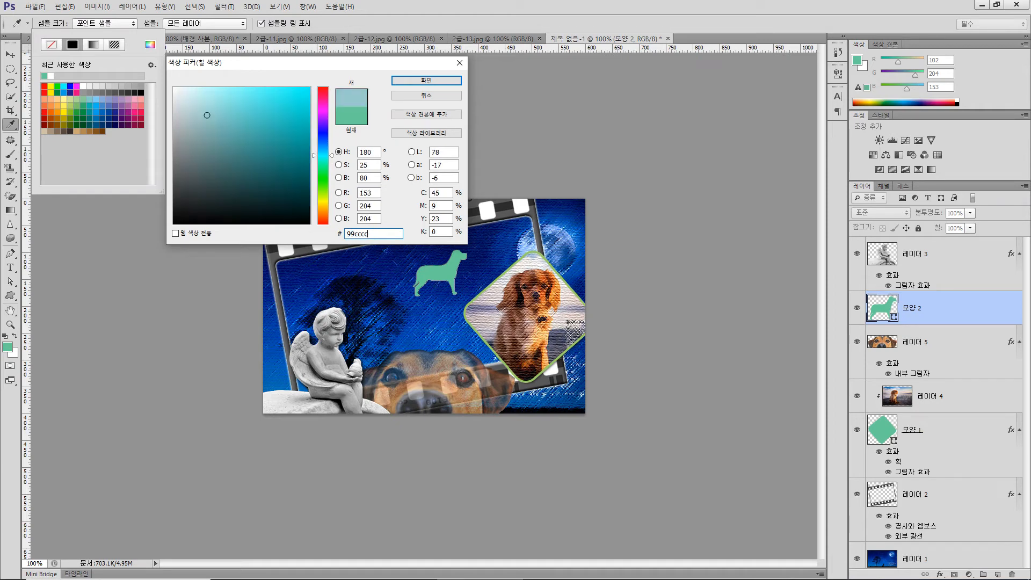
pyautogui.press('Return')
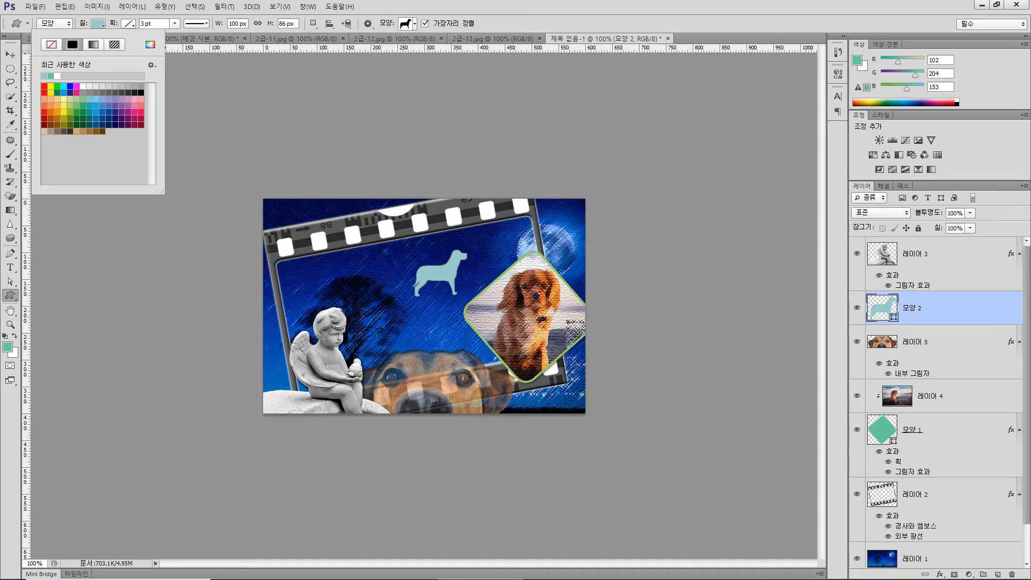
# Step: Give the dog silhouette an Inner Glow and 70% opacity, and move its layer to the top of the stack
pyautogui.click(940, 573)
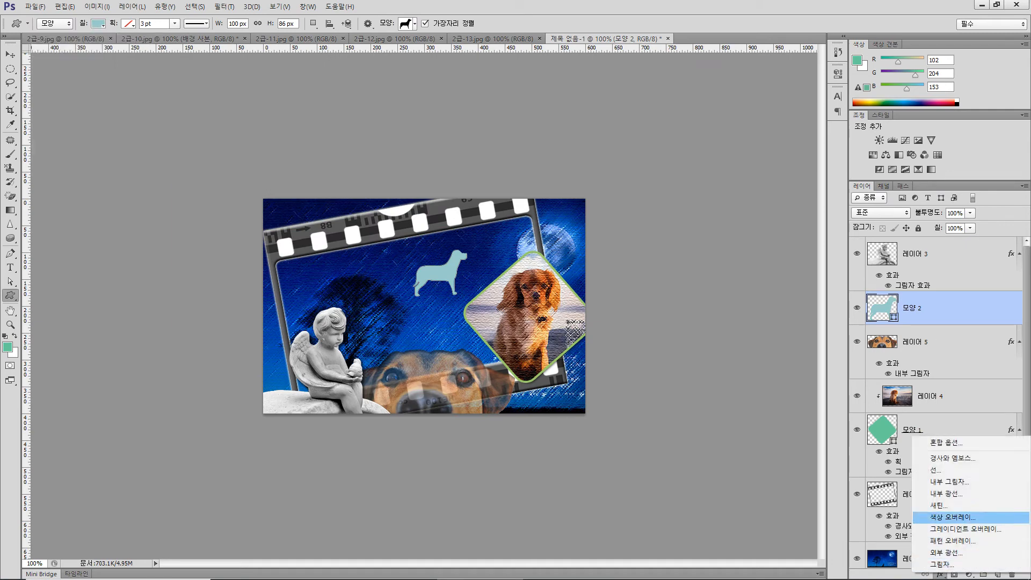
pyautogui.click(951, 494)
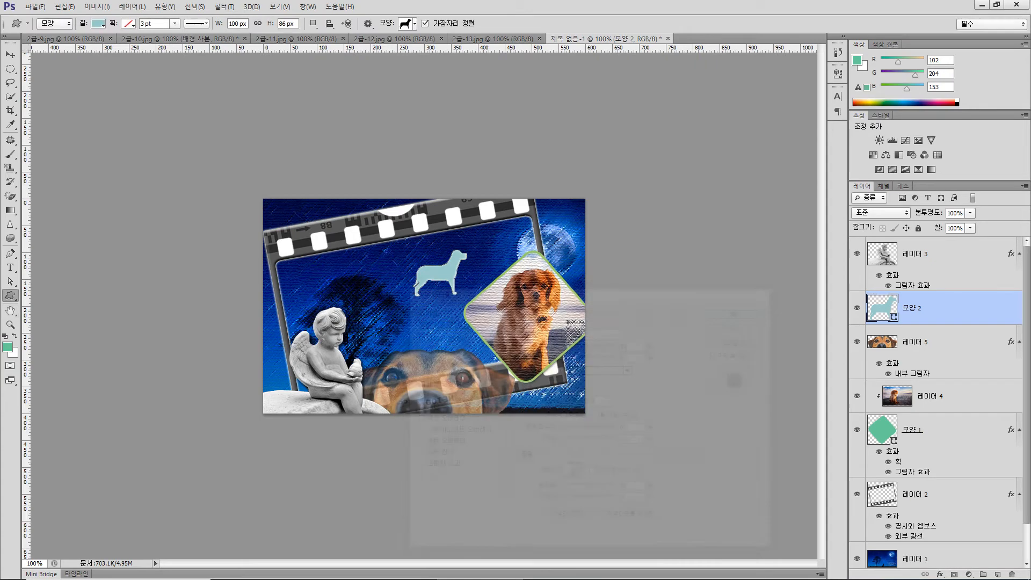
pyautogui.press('Return')
pyautogui.click(955, 213)
pyautogui.write('70')
pyautogui.press('Return')
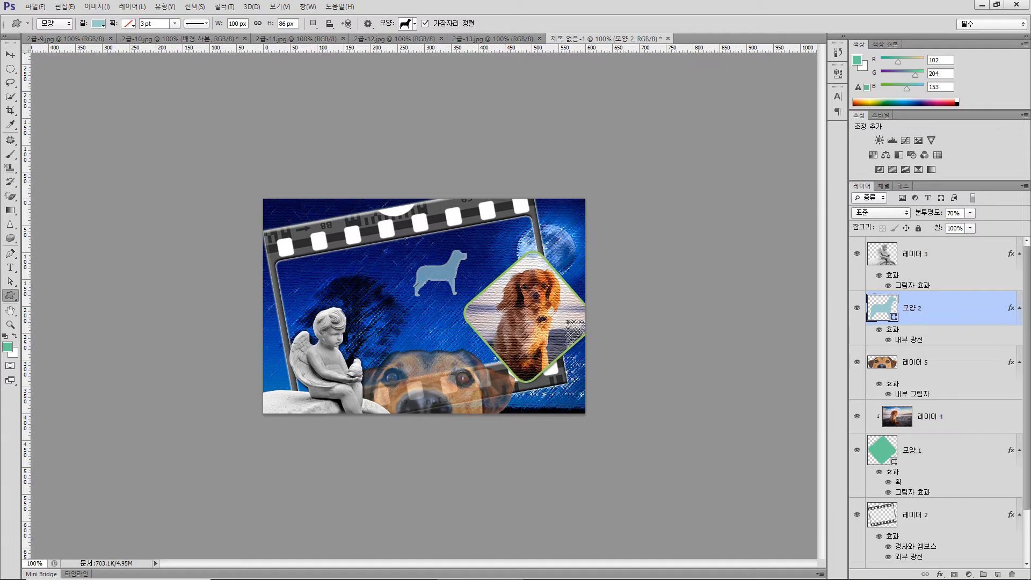
pyautogui.moveTo(934, 308); pyautogui.dragTo(935, 247)
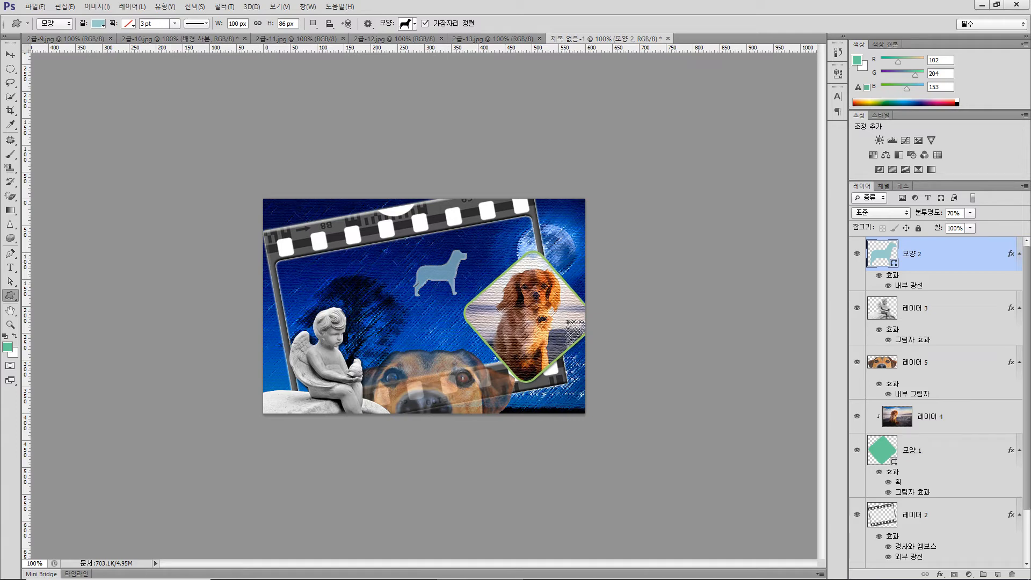
# Step: Draw the film reel custom shape, about 225 by 163 px, overlapping the lower part of the framed dog photo
pyautogui.click(414, 23)
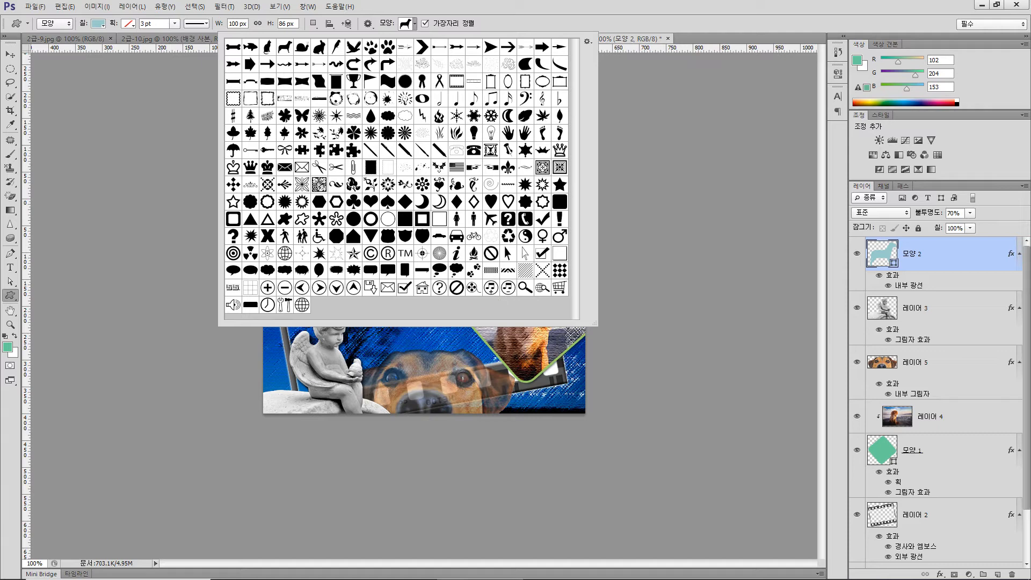
pyautogui.doubleClick(474, 288)
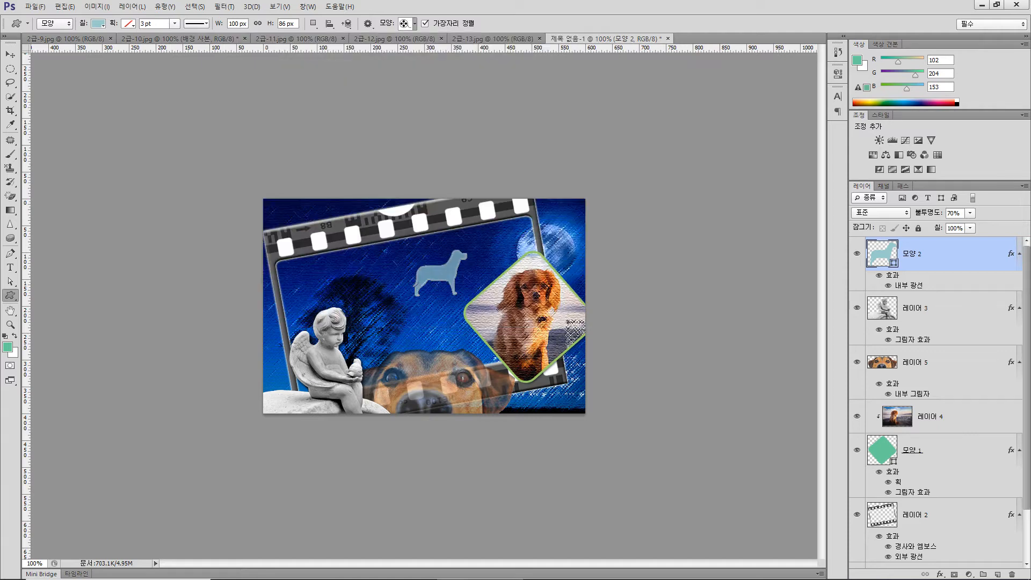
pyautogui.moveTo(437, 334); pyautogui.dragTo(535, 400)
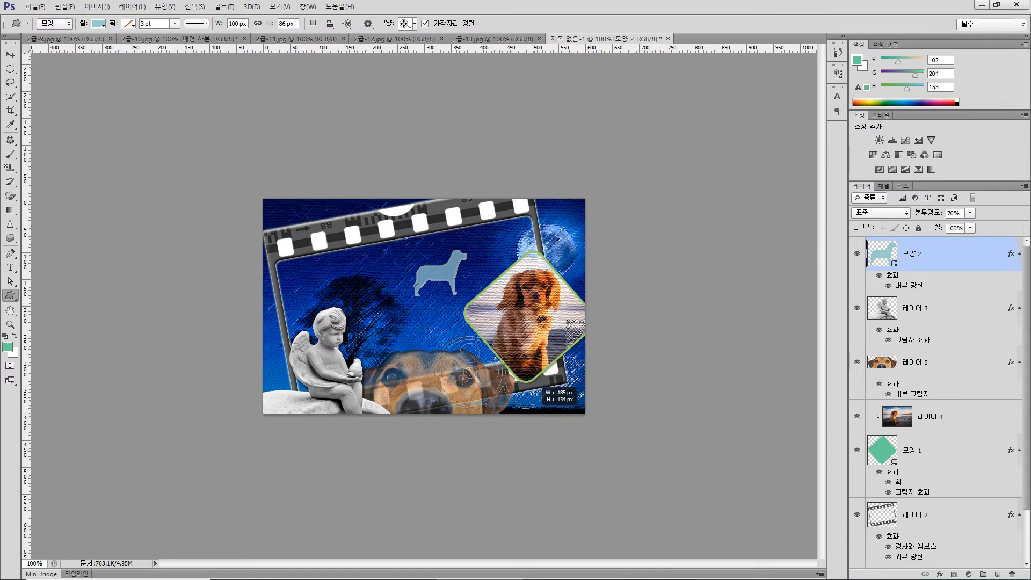
pyautogui.moveTo(535, 400)
pyautogui.mouseDown()
pyautogui.moveTo(555, 381)
pyautogui.moveTo(563, 389)
pyautogui.moveTo(554, 375)
pyautogui.moveTo(562, 380)
pyautogui.mouseUp()
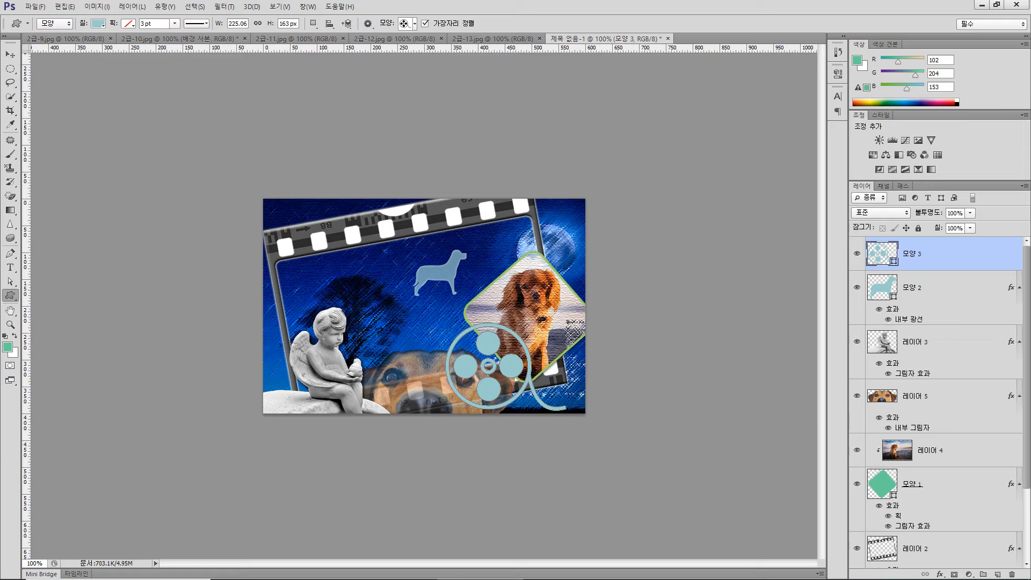
# Step: Add a Gradient Overlay running from #ff00ff to white to the film reel shape
pyautogui.click(940, 574)
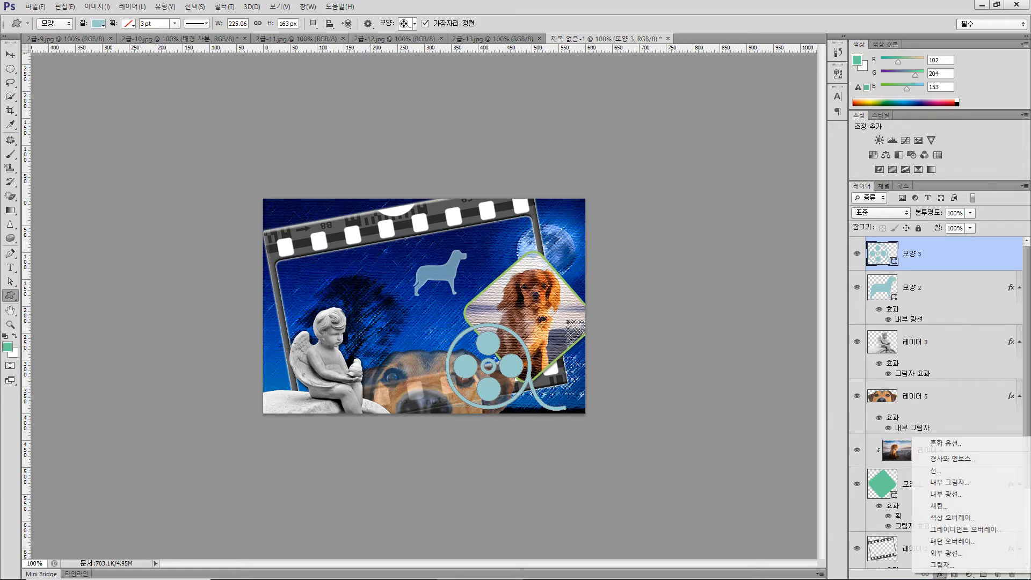
pyautogui.click(946, 530)
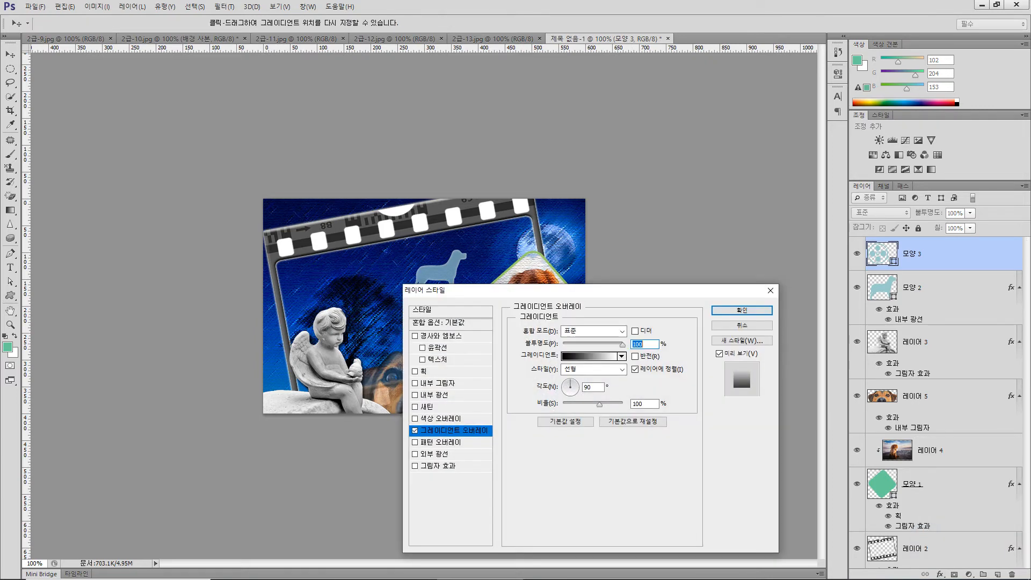
pyautogui.click(590, 356)
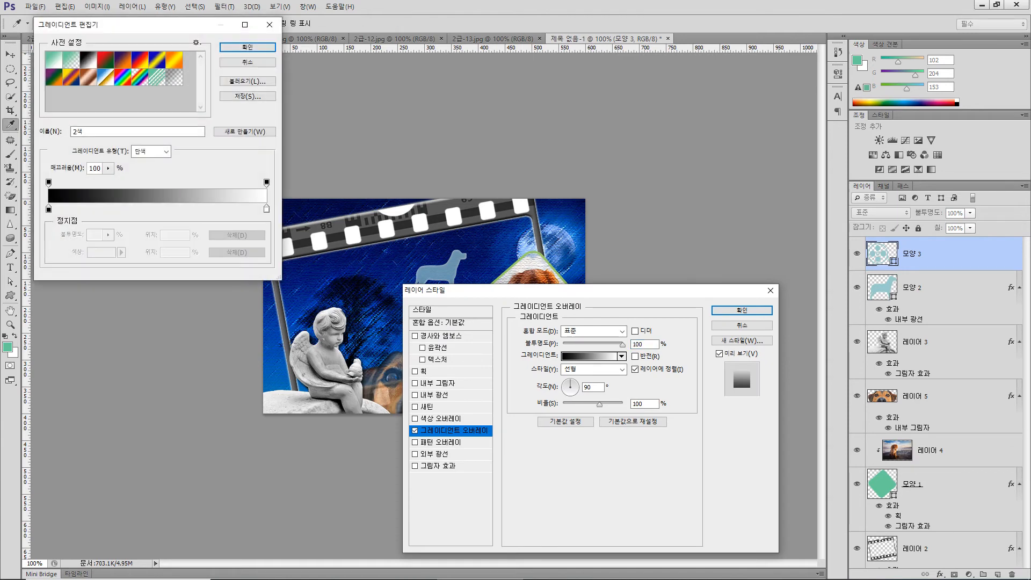
pyautogui.doubleClick(48, 208)
pyautogui.doubleClick(373, 234)
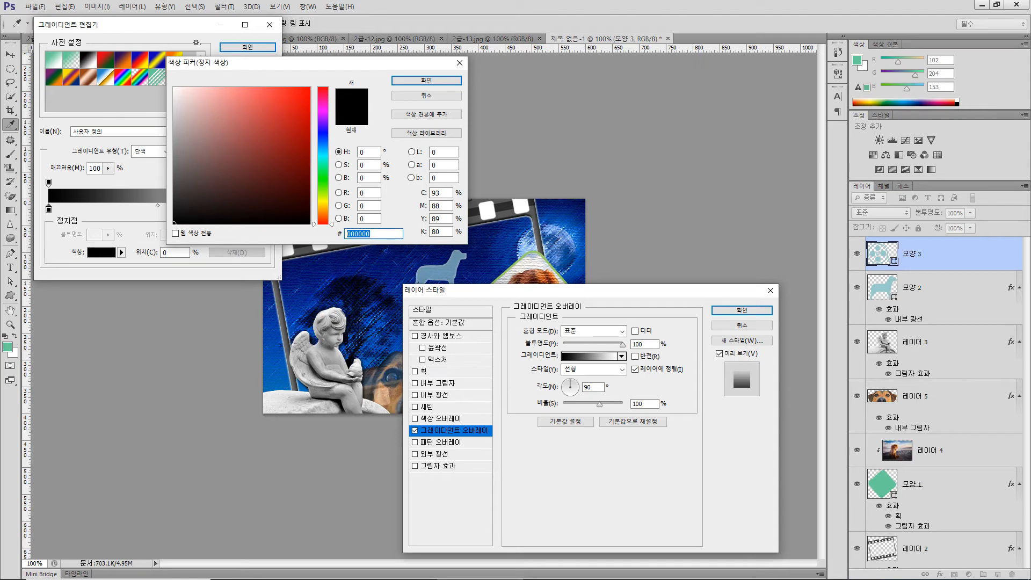
pyautogui.write('ff00ff')
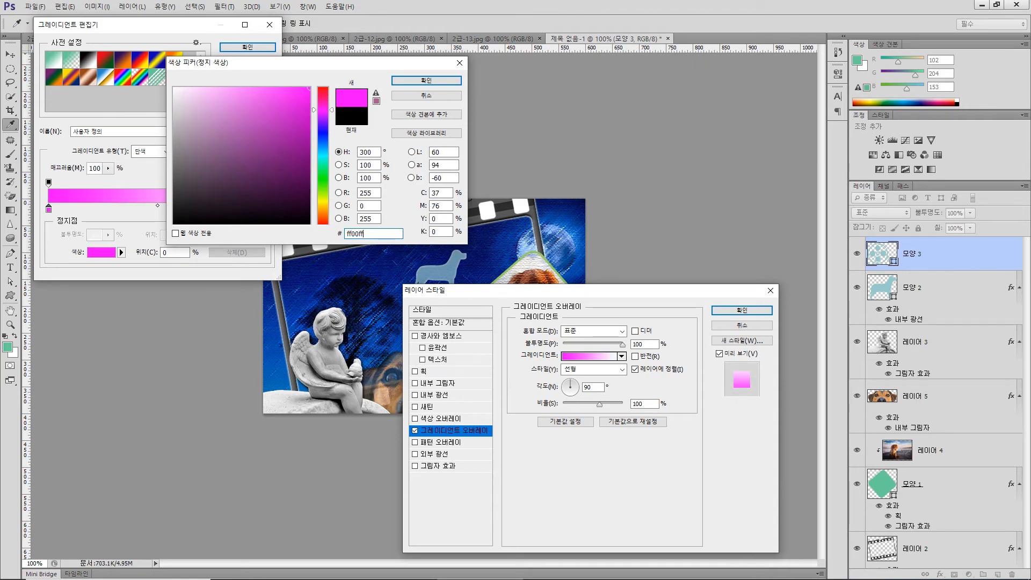
pyautogui.press('Return')
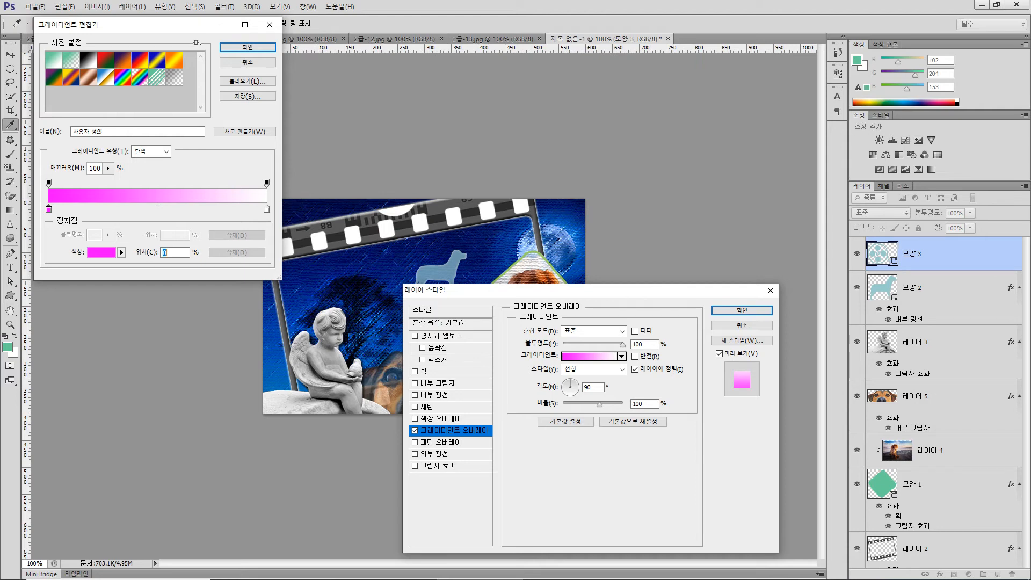
pyautogui.click(247, 47)
# Step: Add a Drop Shadow to the film reel shape and set its layer opacity to 60%
pyautogui.moveTo(537, 290); pyautogui.dragTo(694, 173)
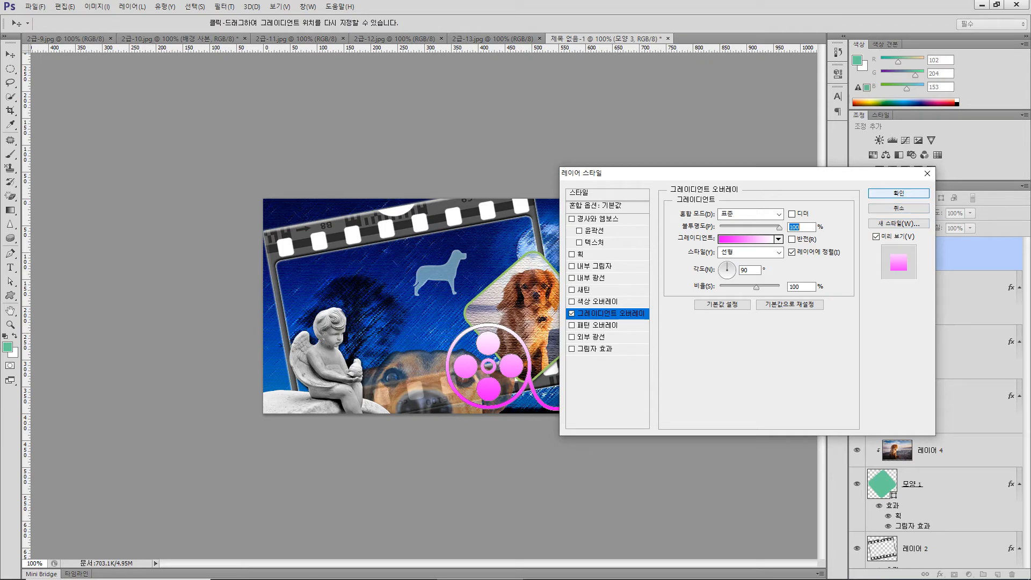
pyautogui.click(594, 349)
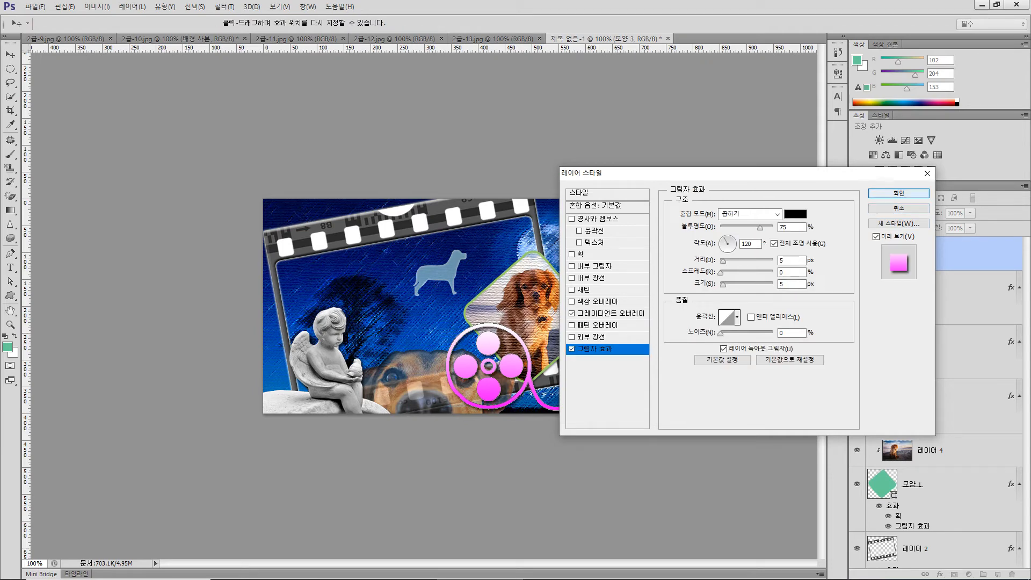
pyautogui.press('Return')
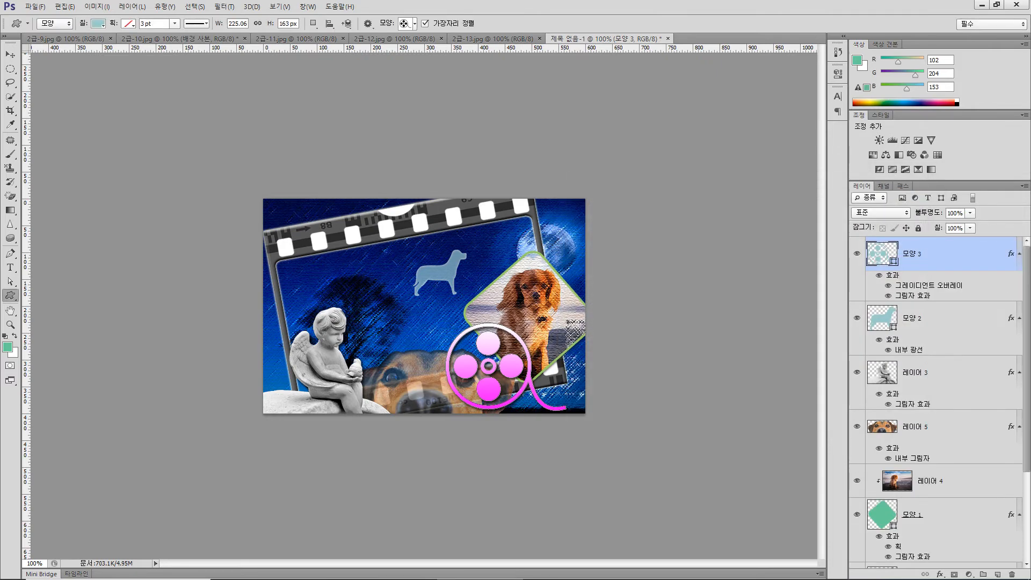
pyautogui.click(955, 213)
pyautogui.write('60')
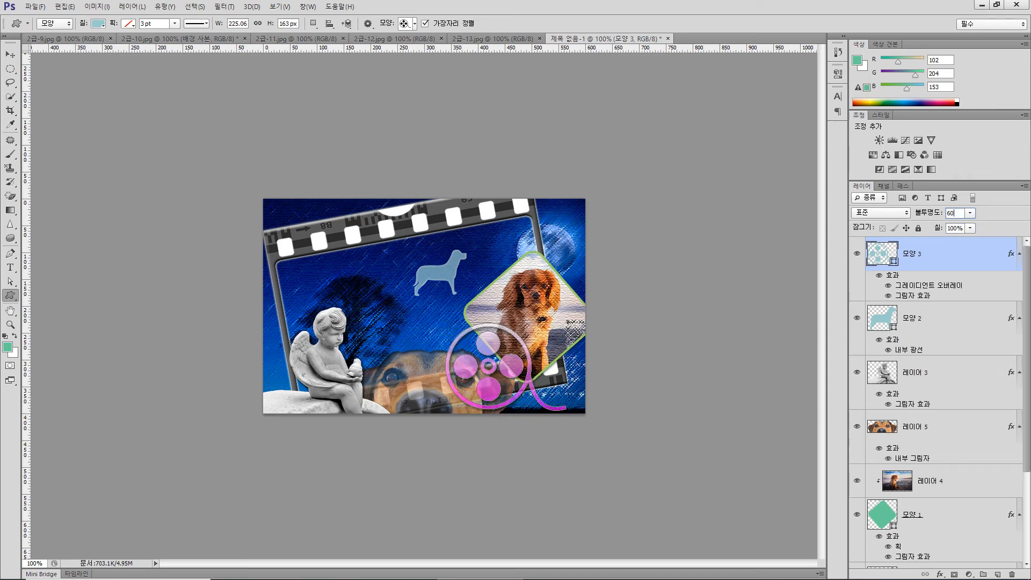
pyautogui.press('Return')
# Step: Nudge the film reel shape a few pixels up and to the right
pyautogui.press('v')
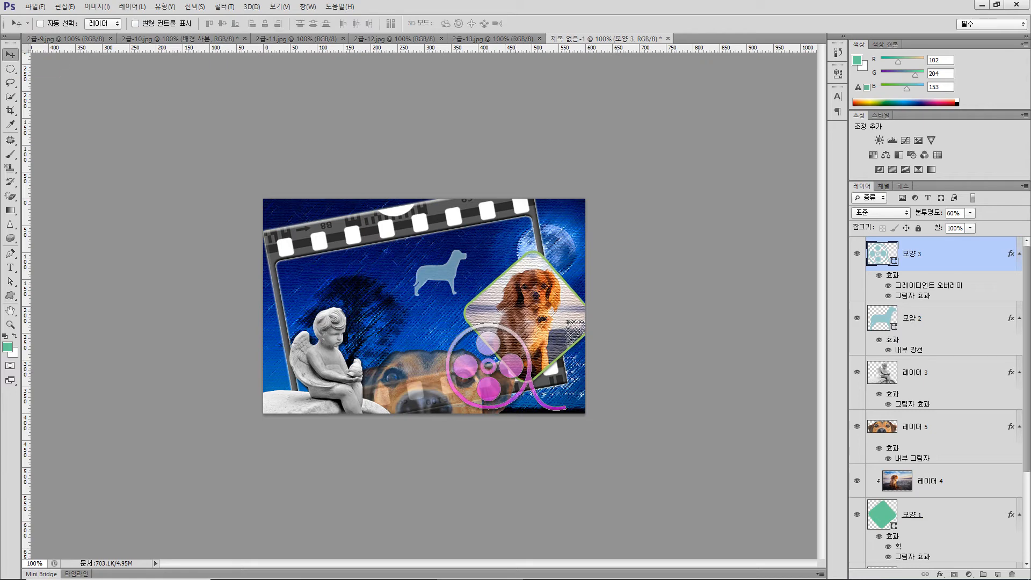
pyautogui.moveTo(524, 341); pyautogui.dragTo(525, 340)
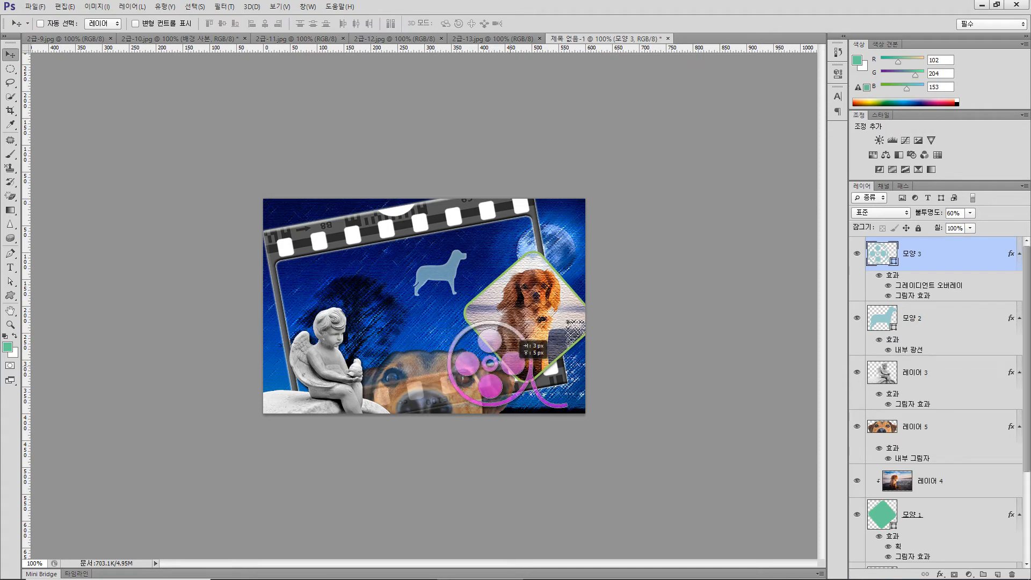
pyautogui.moveTo(511, 366); pyautogui.dragTo(512, 366)
# Step: Enlarge the translucent dog head layer to about 104% and shift it slightly left and up
pyautogui.keyDown('ctrl'); pyautogui.click(415, 383); pyautogui.keyUp('ctrl')
pyautogui.hotkey('ctrl', 't')
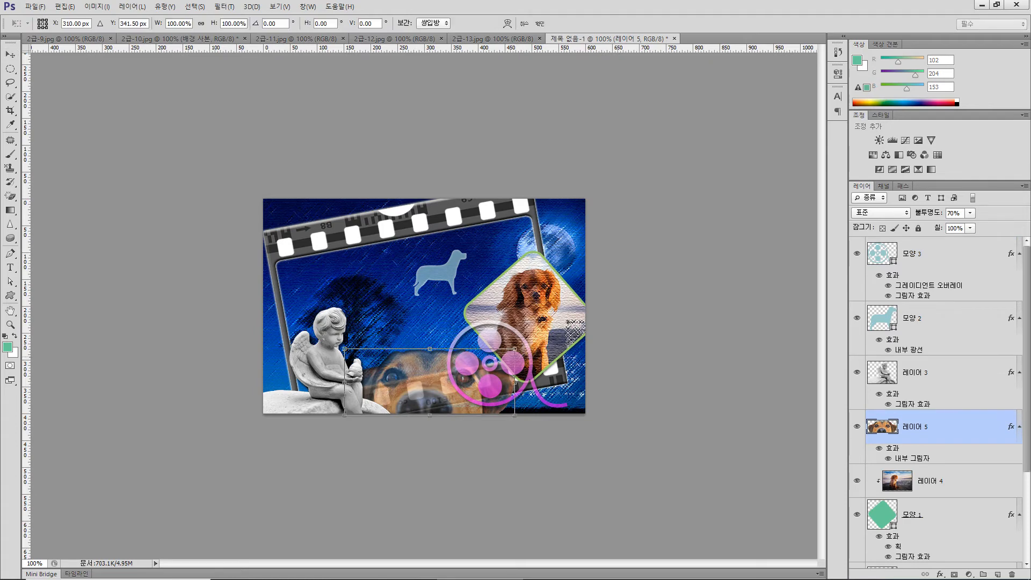
pyautogui.moveTo(515, 348); pyautogui.dragTo(521, 346)
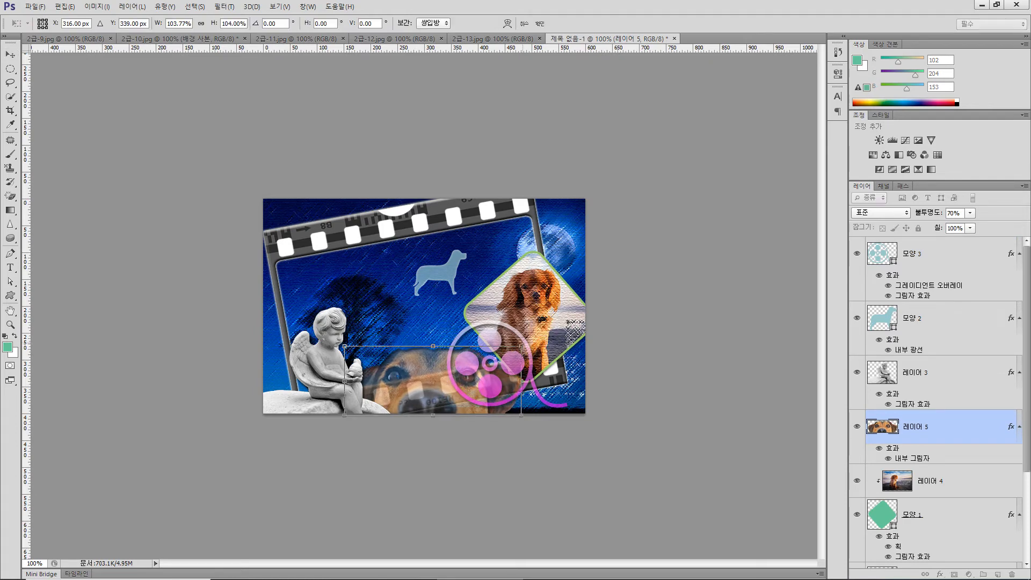
pyautogui.moveTo(430, 381); pyautogui.dragTo(425, 381)
pyautogui.press('Up')
pyautogui.press('Up')
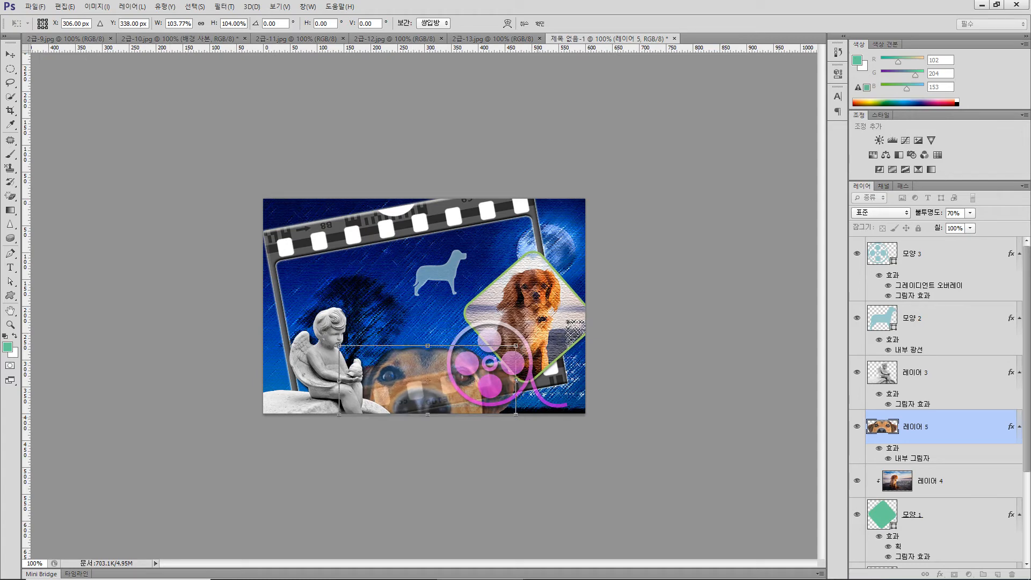
pyautogui.press('Return')
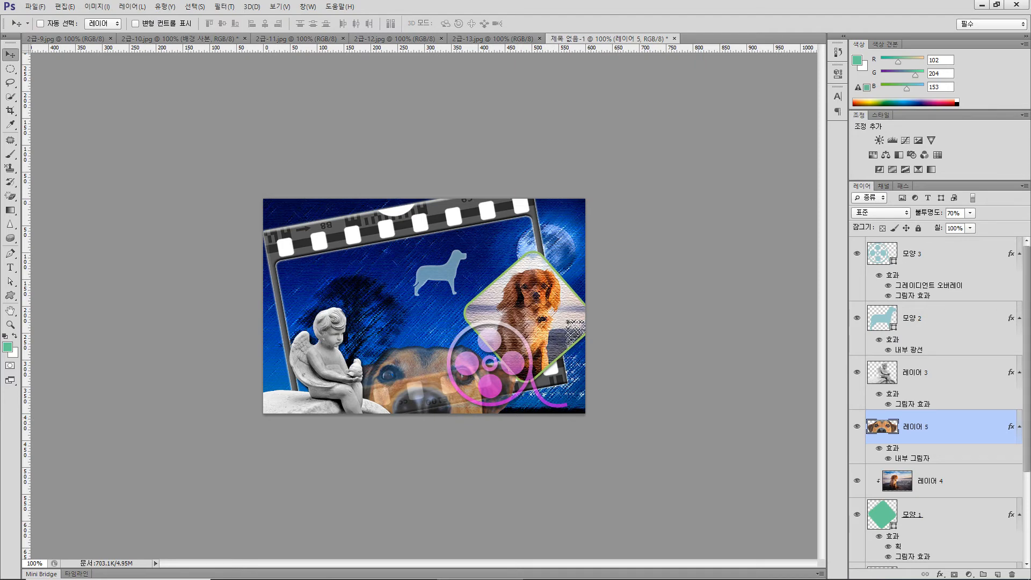
# Step: Add the text "With My Dog" above the angel statue, on a new layer over the film reel layer
pyautogui.click(940, 254)
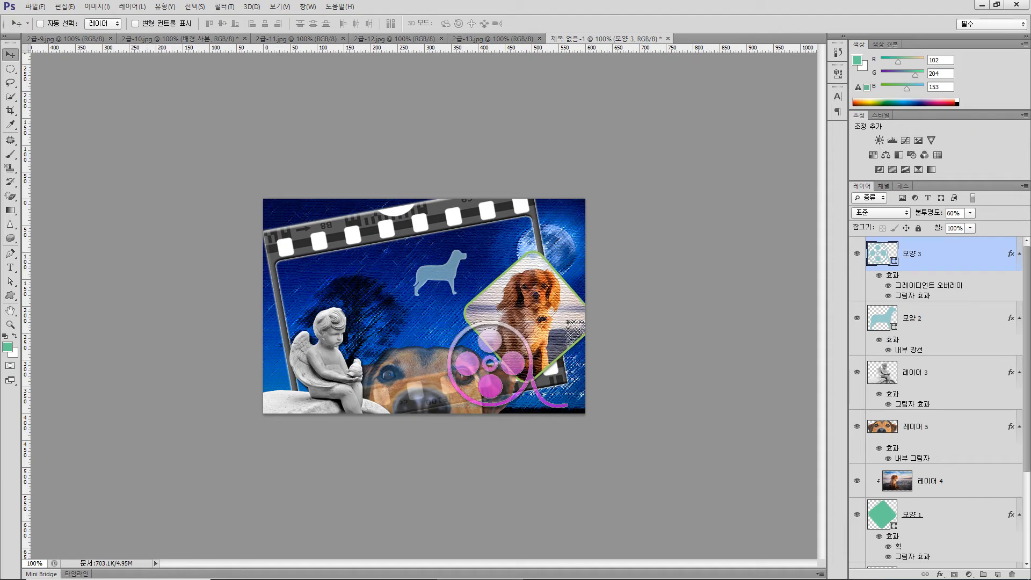
pyautogui.press('t')
pyautogui.click(312, 285)
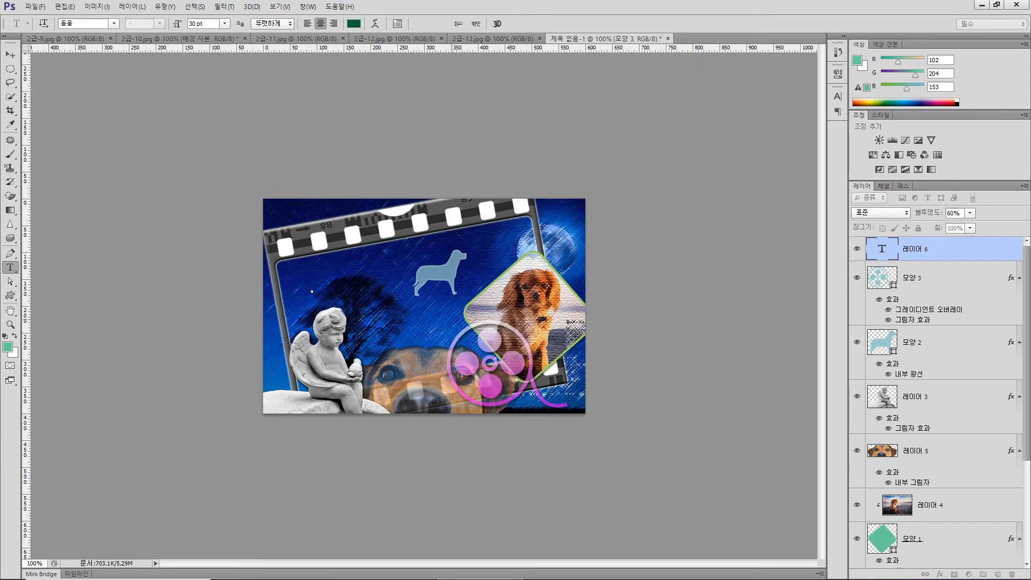
pyautogui.write('With My Dog')
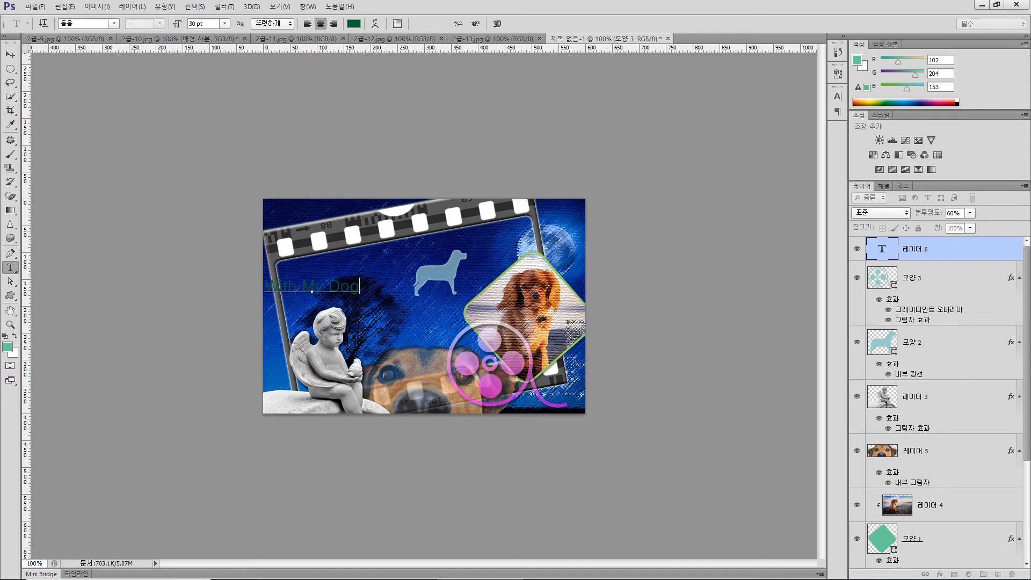
pyautogui.click(10, 55)
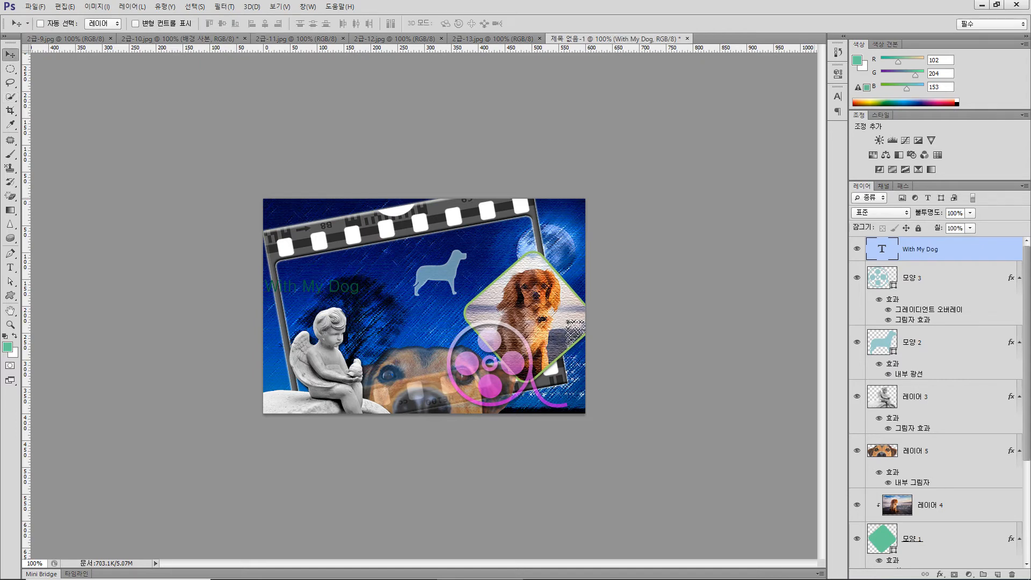
# Step: Set the "With My Dog" text to Arial Regular at 40 pt
pyautogui.click(838, 96)
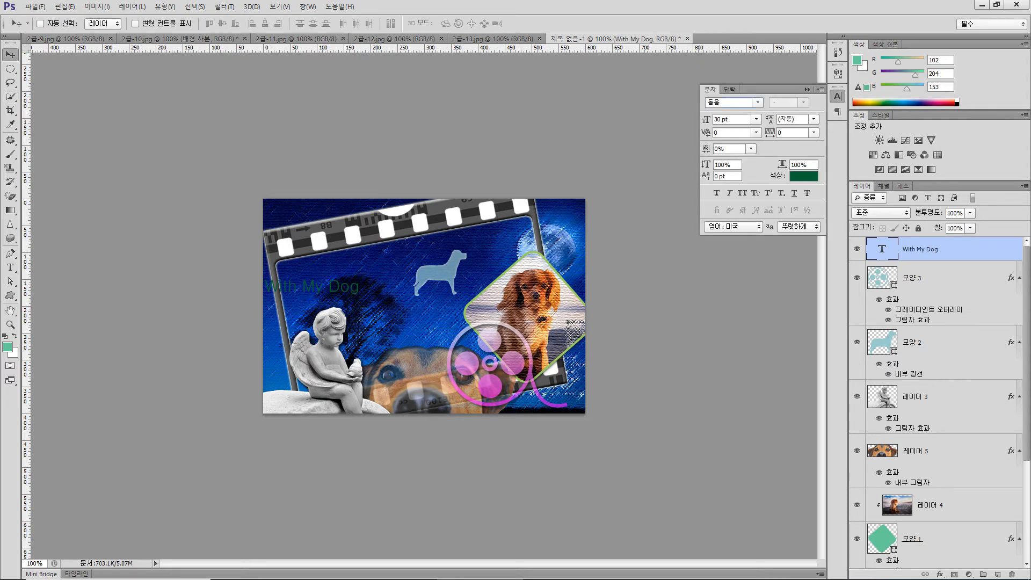
pyautogui.click(757, 102)
pyautogui.press('Return')
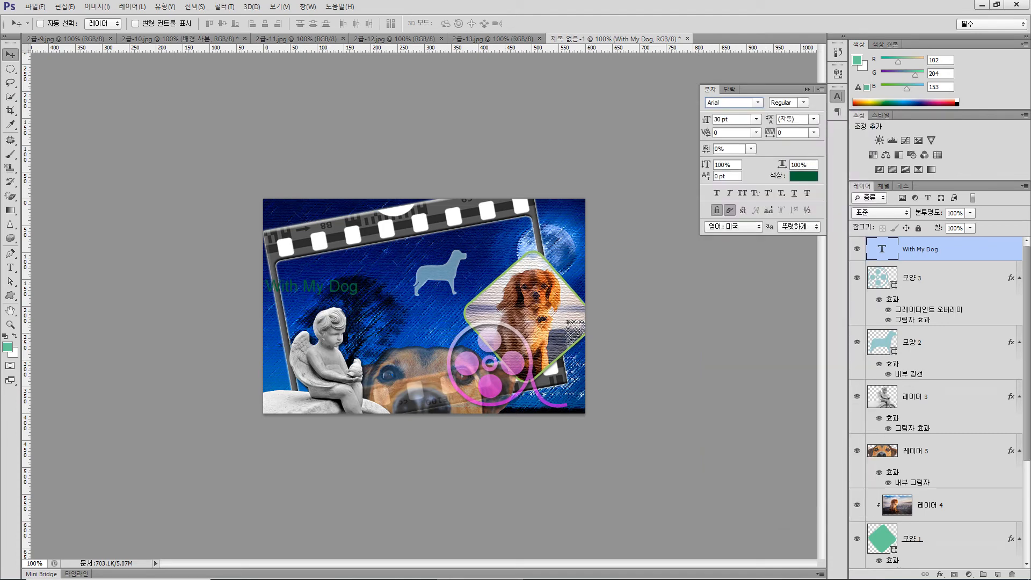
pyautogui.moveTo(714, 119); pyautogui.dragTo(719, 119)
pyautogui.write('4')
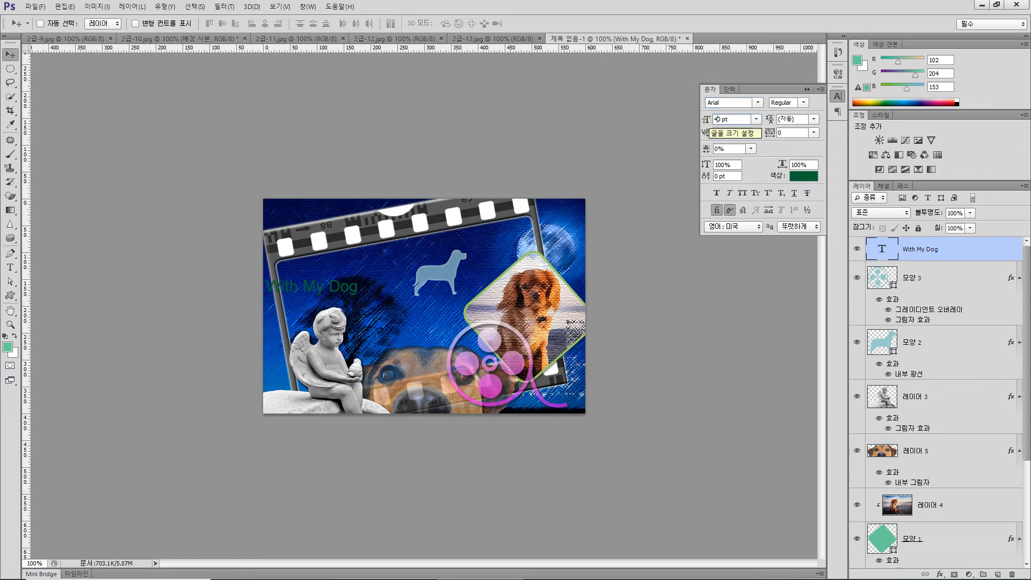
pyautogui.press('Return')
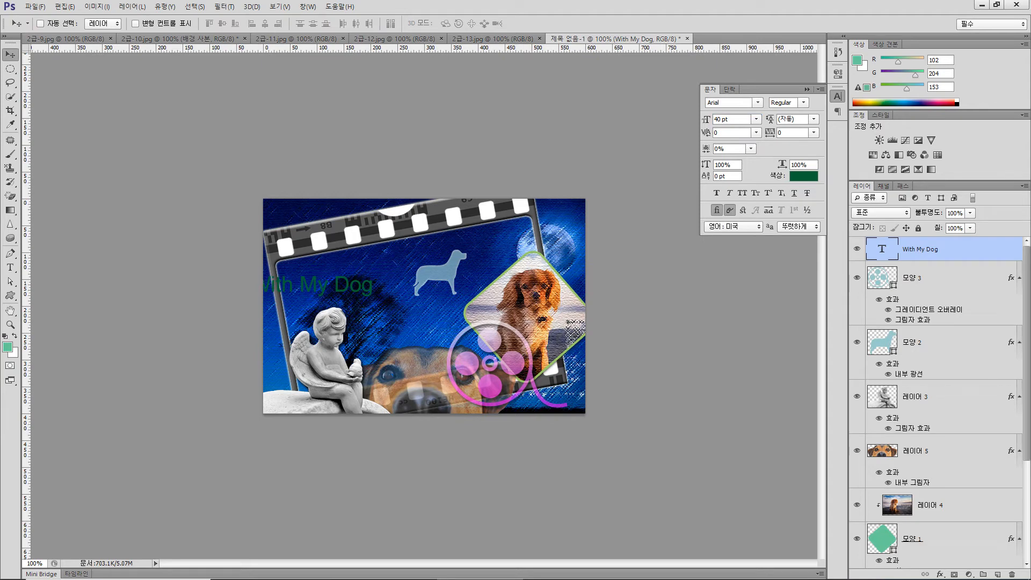
# Step: Give the "With My Dog" text a Gradient Overlay with #333399 as the starting color stop
pyautogui.click(940, 575)
pyautogui.click(937, 527)
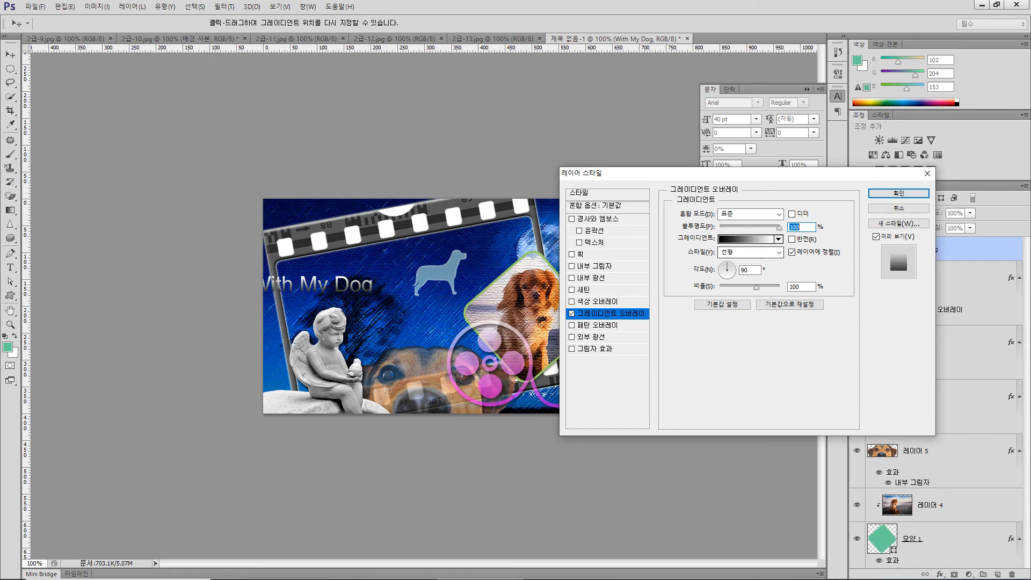
pyautogui.click(747, 239)
pyautogui.doubleClick(48, 209)
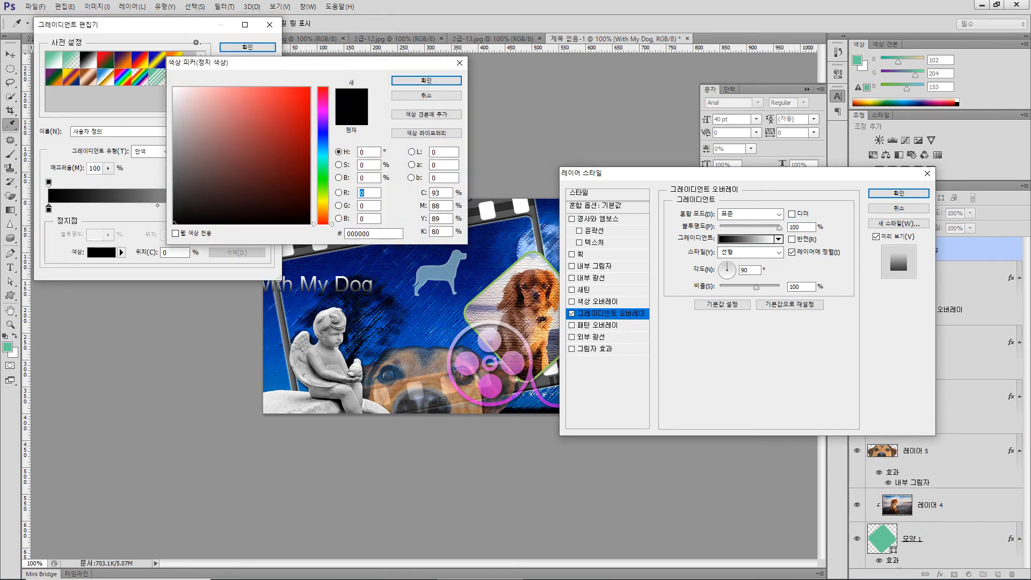
pyautogui.doubleClick(373, 234)
pyautogui.write('333399')
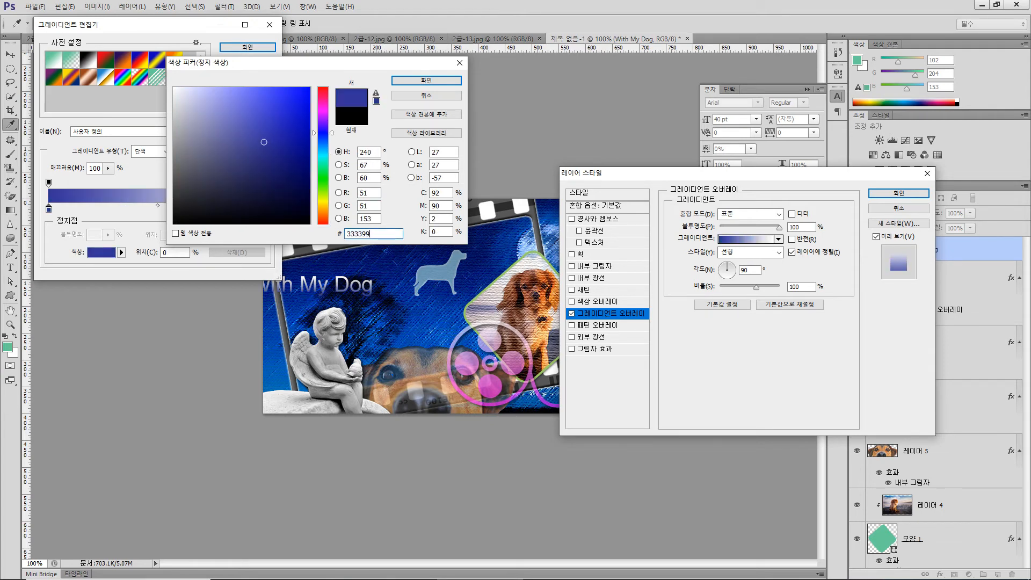
pyautogui.press('Return')
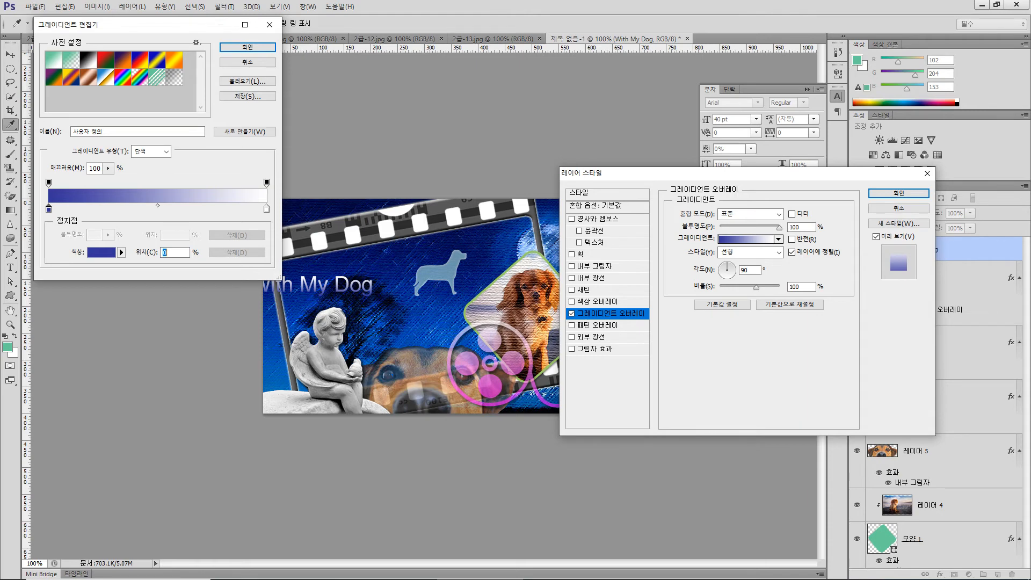
# Step: Set the gradient's end color stop to #99cc33 and move it to the 50% location
pyautogui.doubleClick(266, 209)
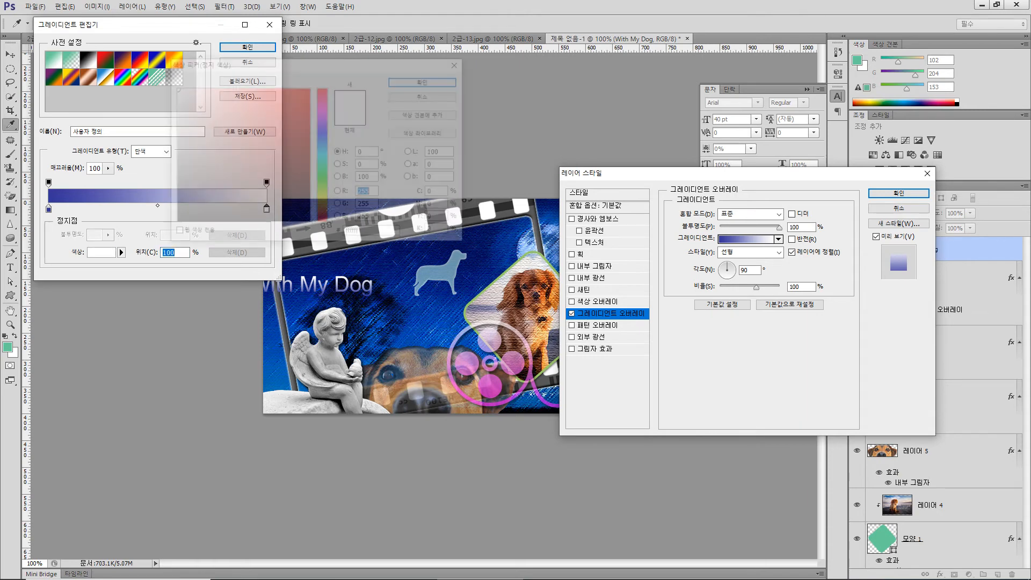
pyautogui.doubleClick(355, 234)
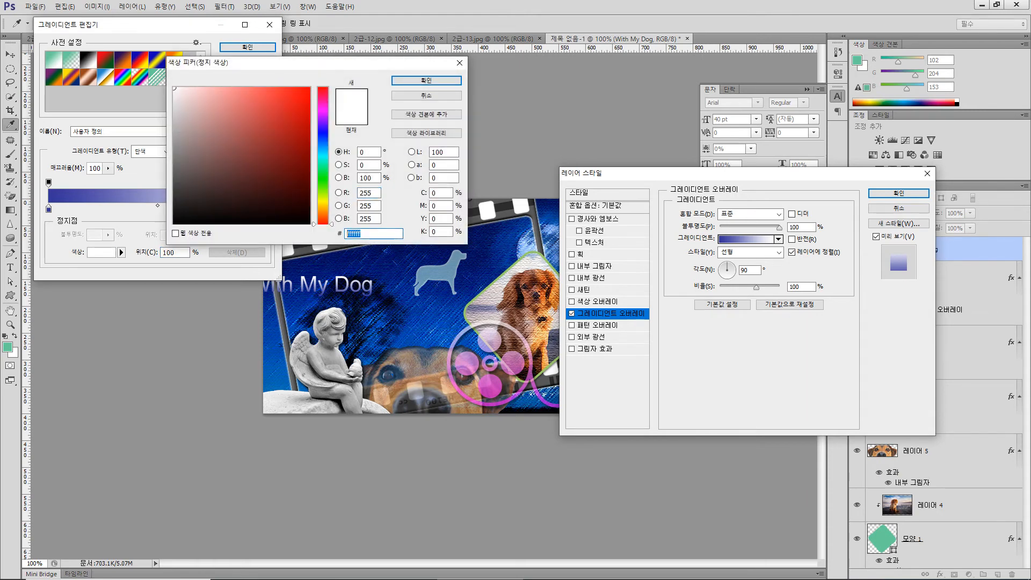
pyautogui.write('99cc33')
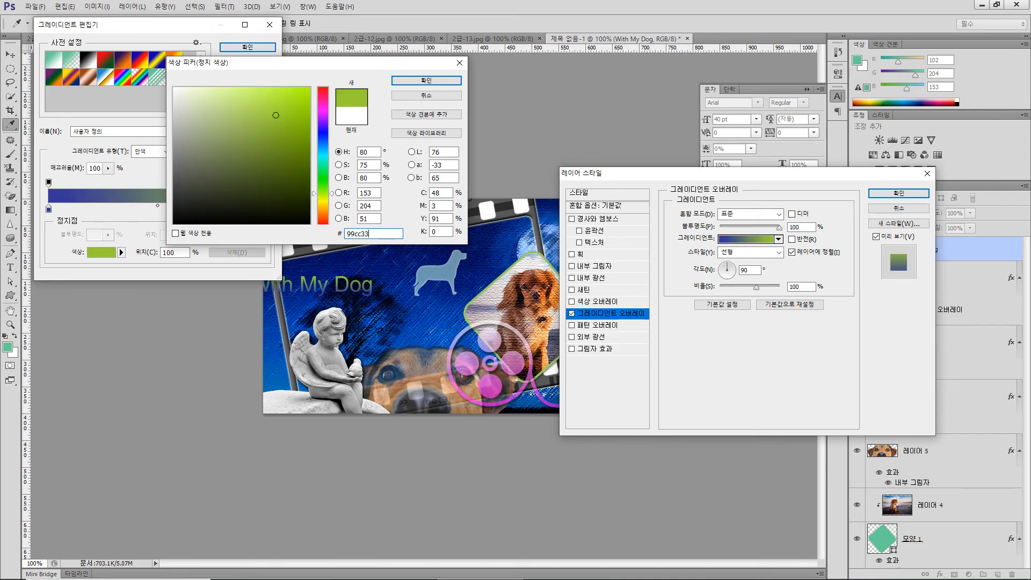
pyautogui.press('Return')
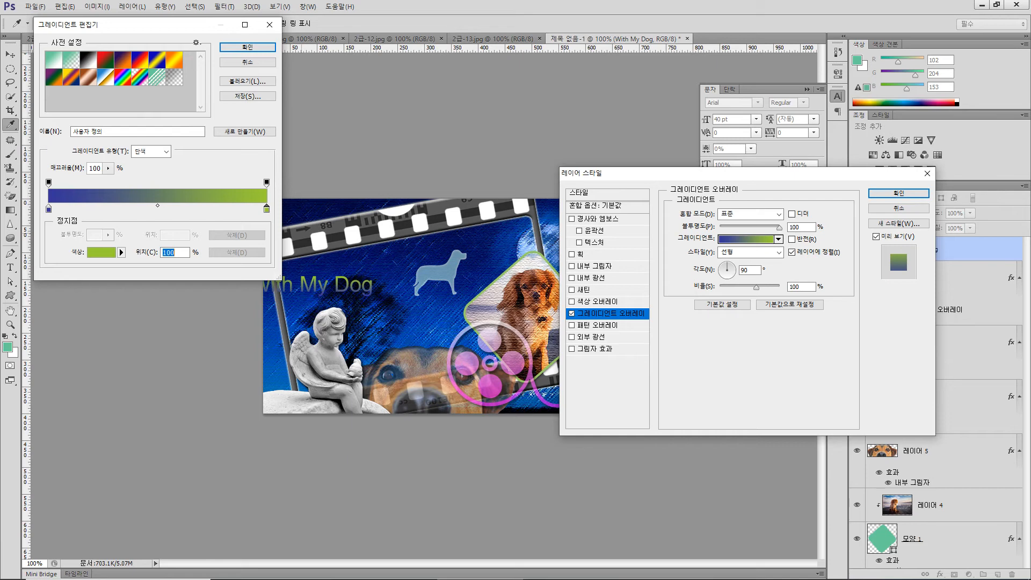
pyautogui.write('51')
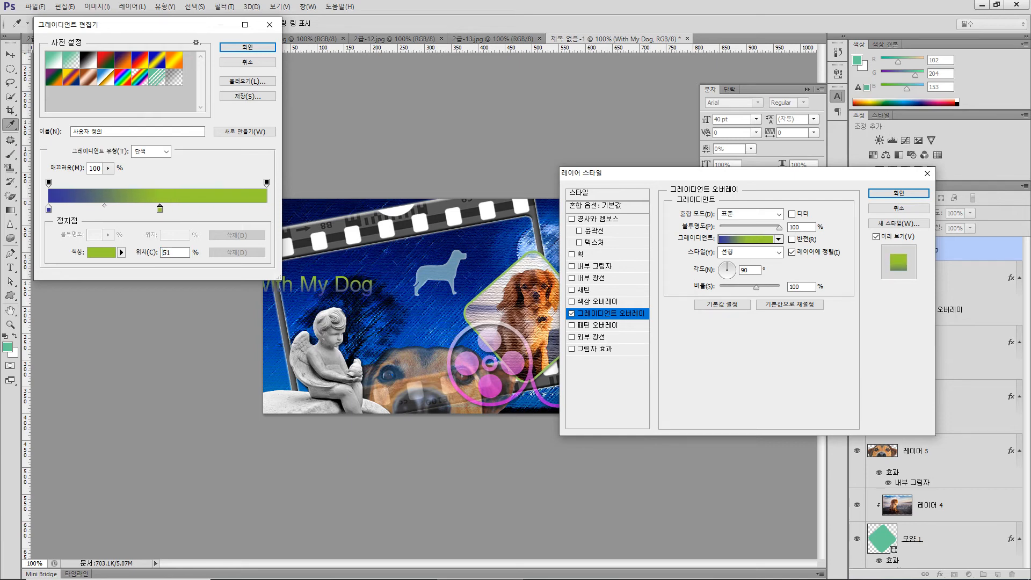
pyautogui.moveTo(159, 209)
pyautogui.mouseDown()
pyautogui.moveTo(205, 209)
pyautogui.moveTo(161, 209)
pyautogui.mouseUp()
pyautogui.press('Down')
pyautogui.press('Down')
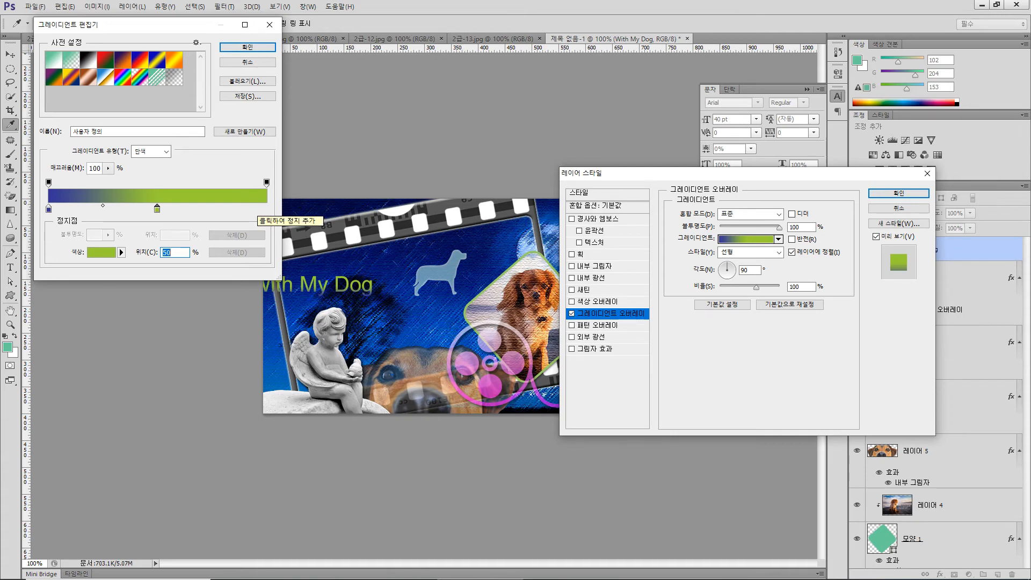
# Step: Add a third color stop near the end of the text's gradient and set its location to 99%
pyautogui.click(258, 209)
pyautogui.write('89')
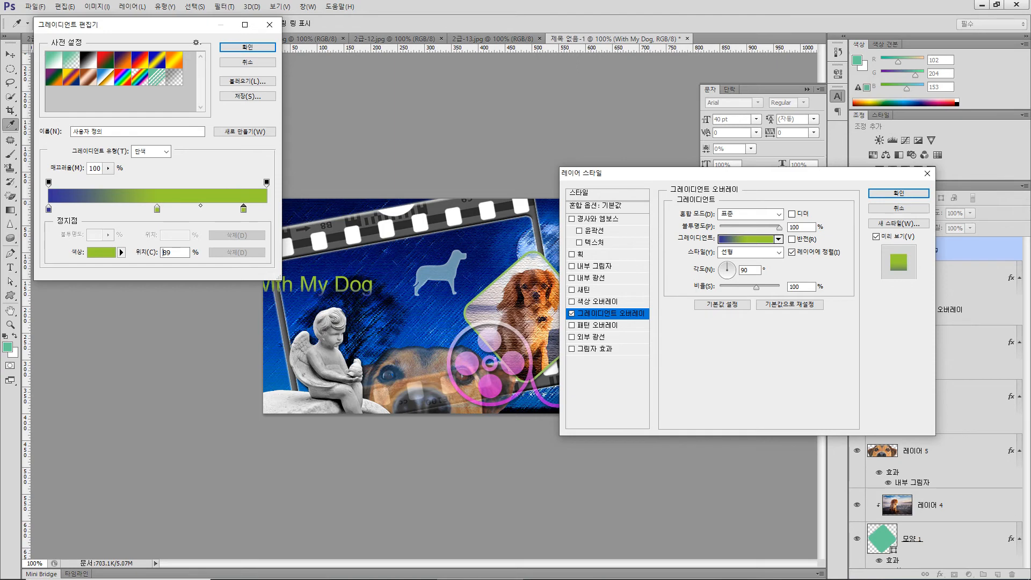
pyautogui.press('Delete')
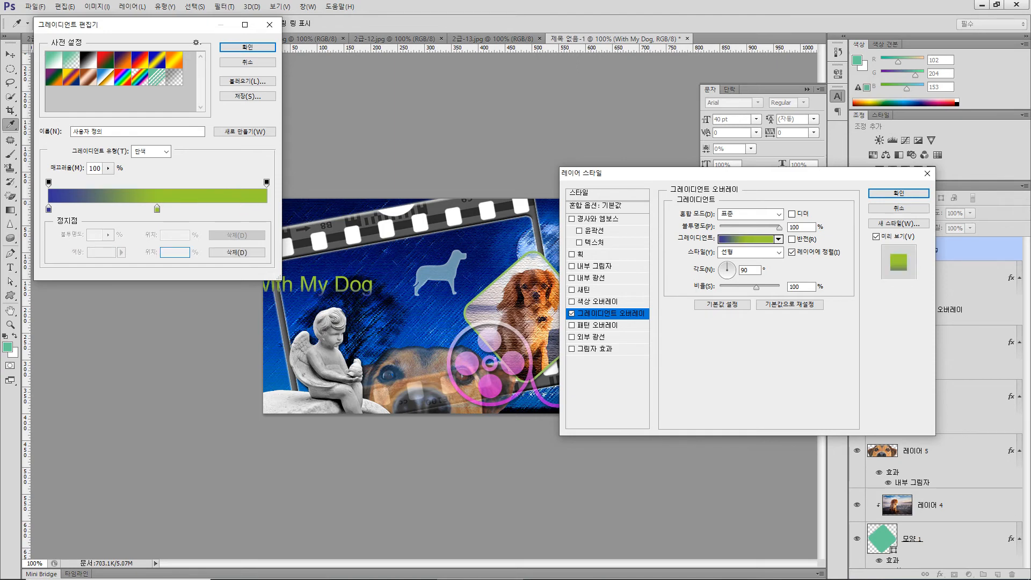
pyautogui.hotkey('ctrl', 'z')
pyautogui.click(242, 209)
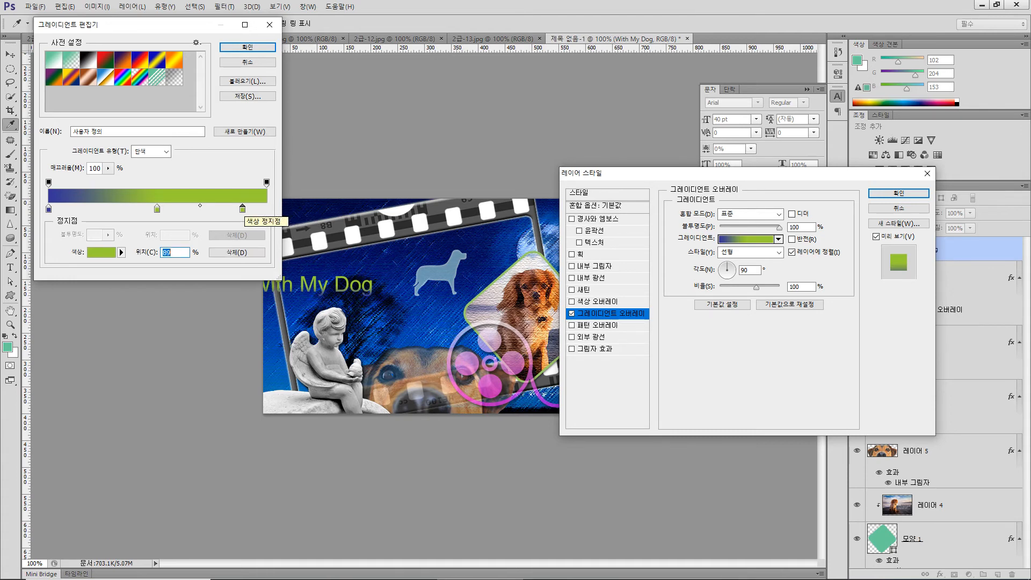
pyautogui.write('94')
pyautogui.press('Up')
pyautogui.press('Up')
pyautogui.press('Up')
pyautogui.press('Up')
pyautogui.press('Up')
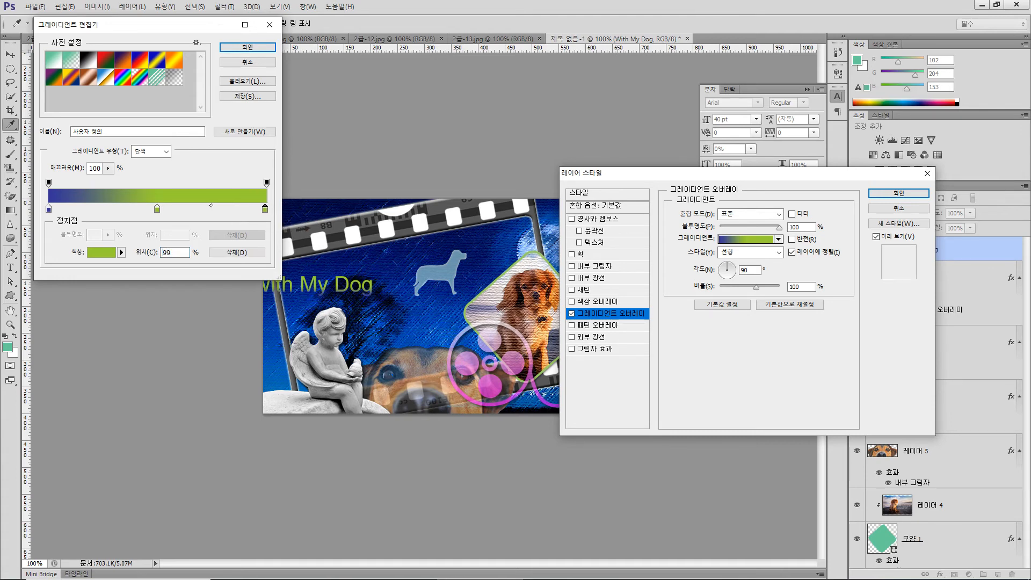
# Step: Set the gradient's last color stop to white and apply the Gradient Overlay to the "With My Dog" text
pyautogui.doubleClick(265, 209)
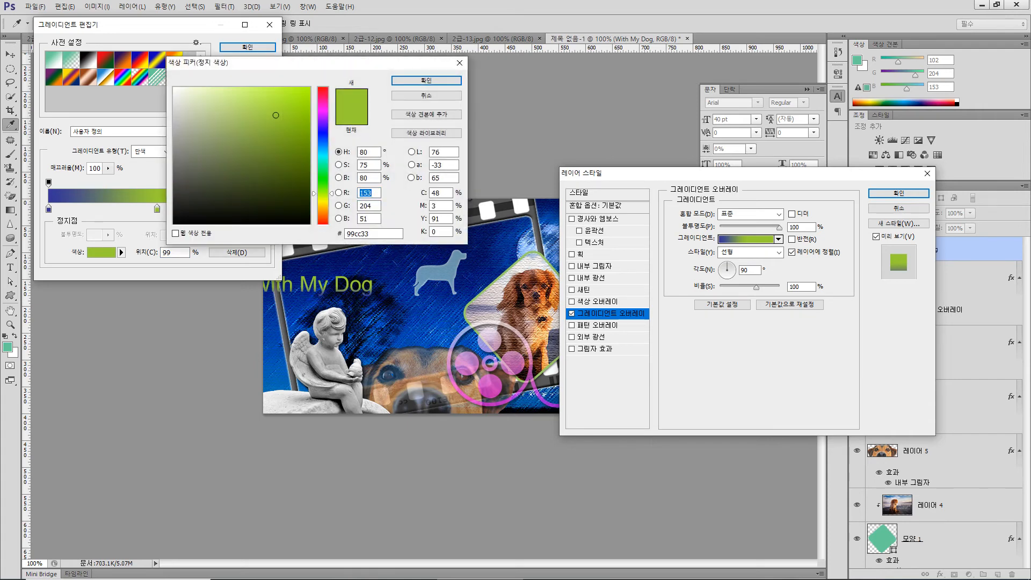
pyautogui.click(173, 87)
pyautogui.click(426, 80)
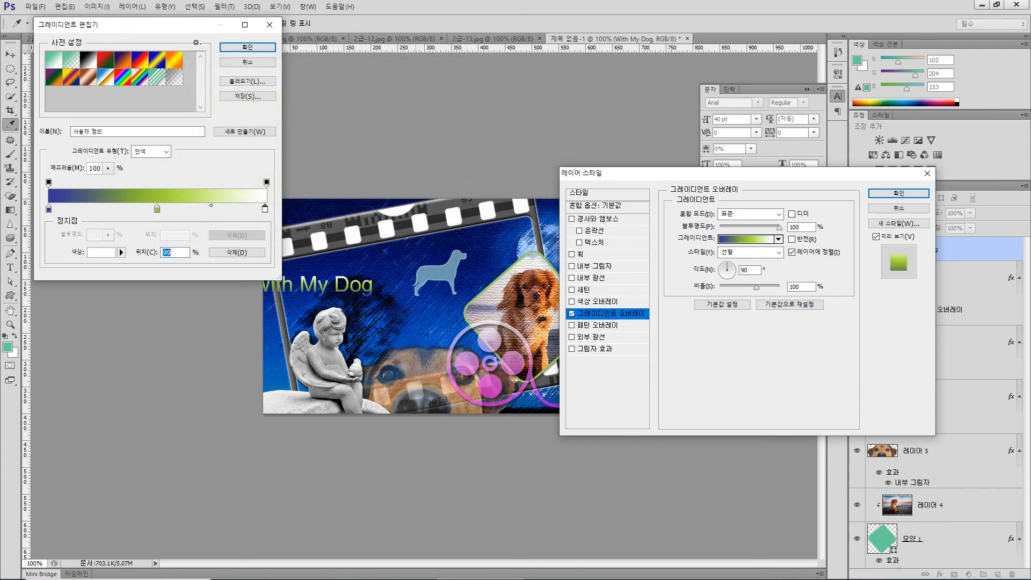
pyautogui.click(157, 209)
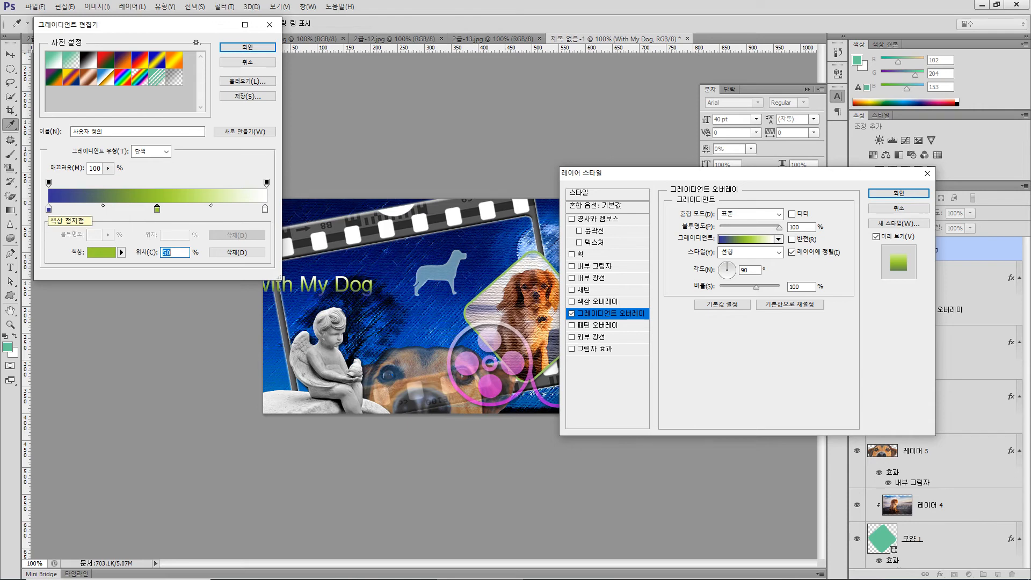
pyautogui.click(247, 48)
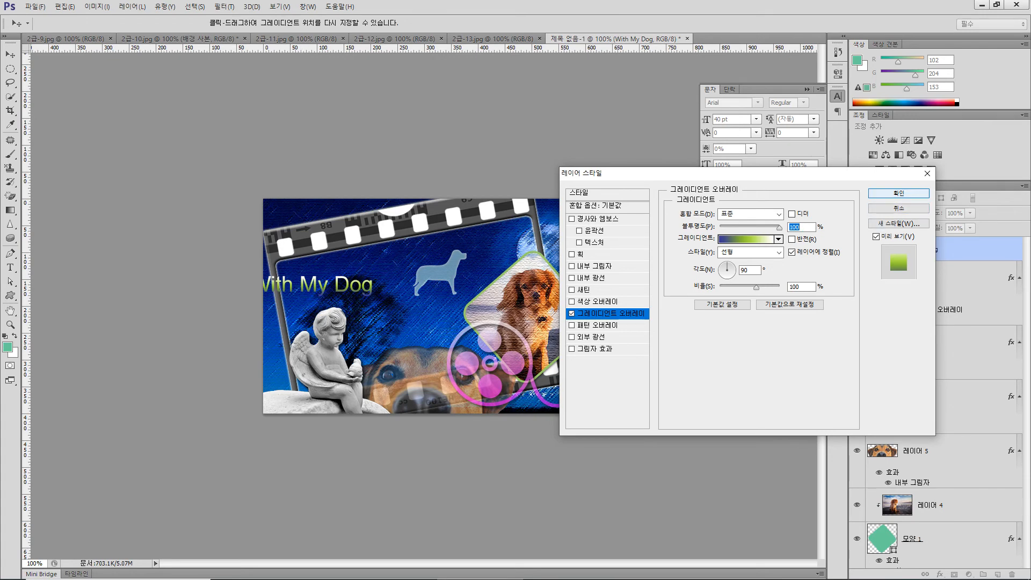
pyautogui.press('Return')
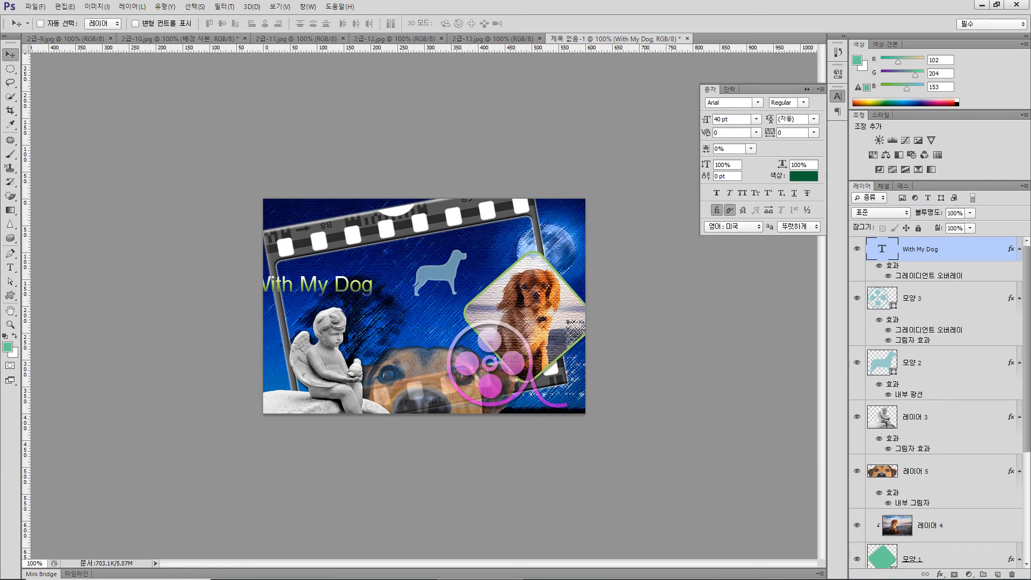
# Step: Add a 3 px outside Stroke in #cc66cc to the "With My Dog" text
pyautogui.click(940, 574)
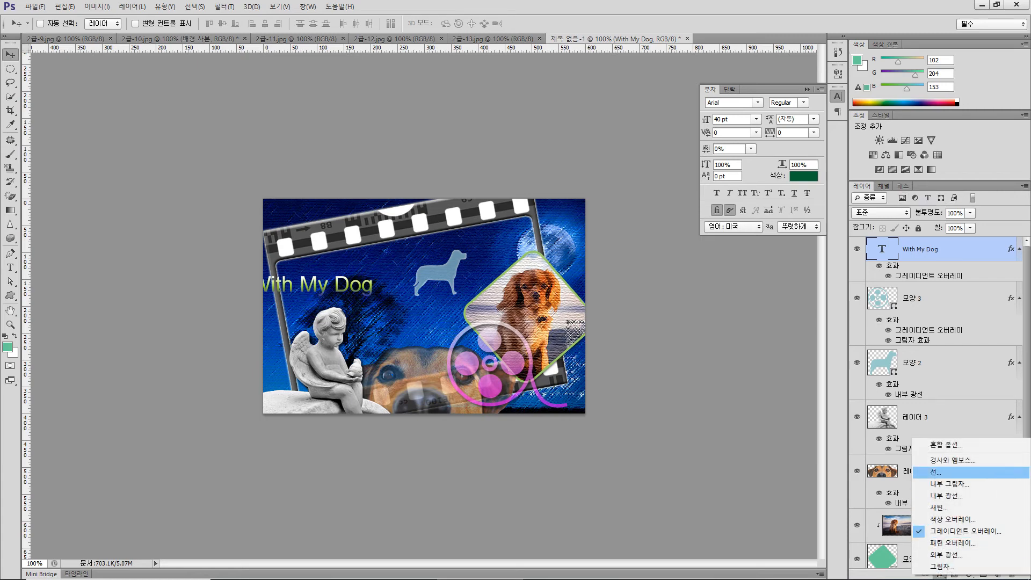
pyautogui.click(935, 472)
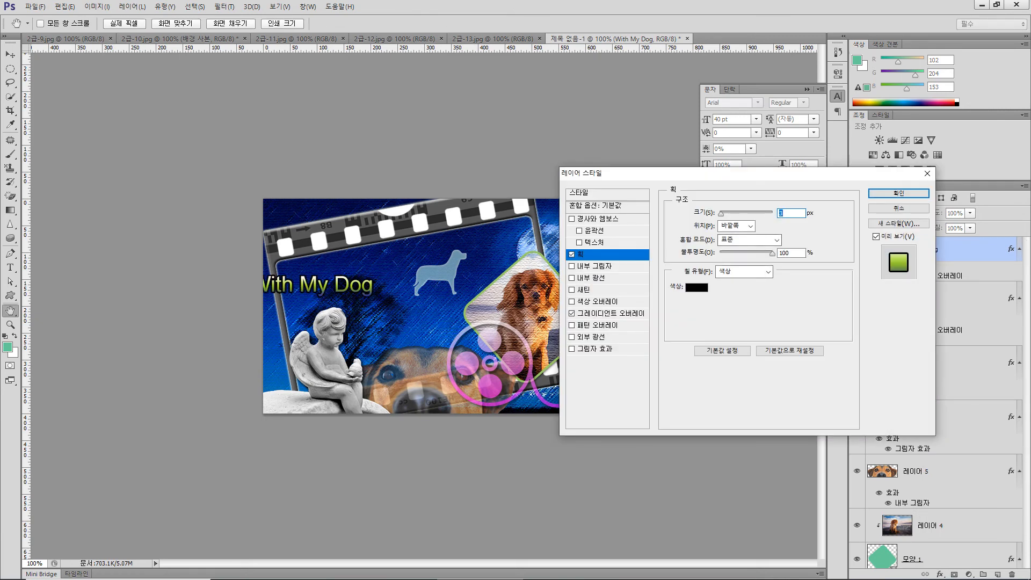
pyautogui.click(696, 287)
pyautogui.doubleClick(361, 234)
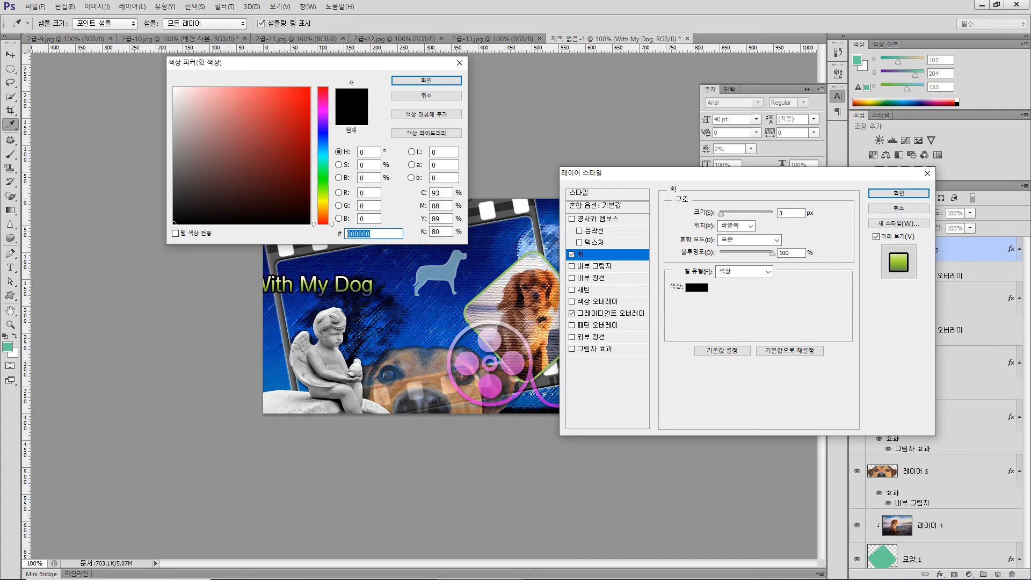
pyautogui.write('cc66cc')
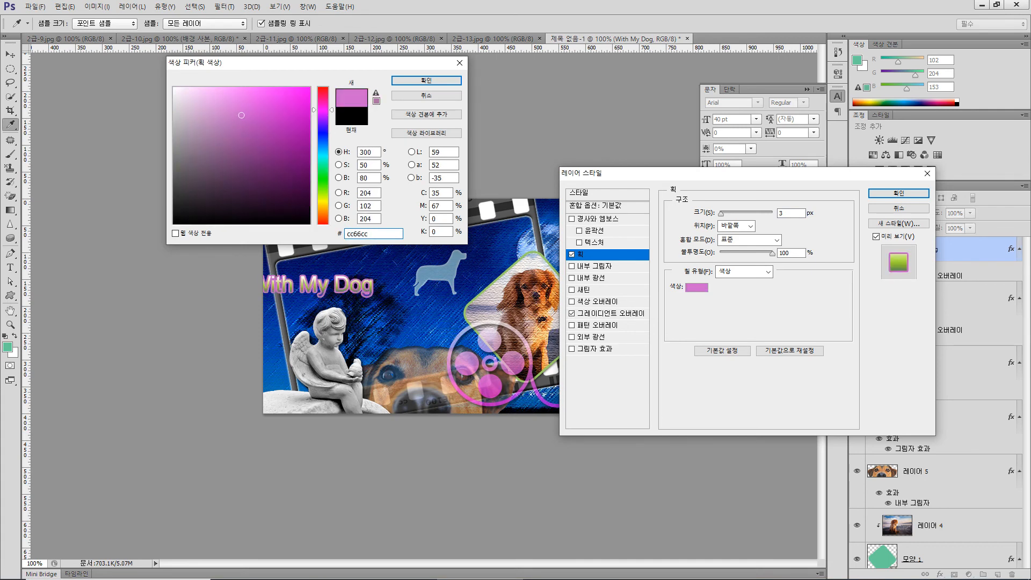
pyautogui.press('Return')
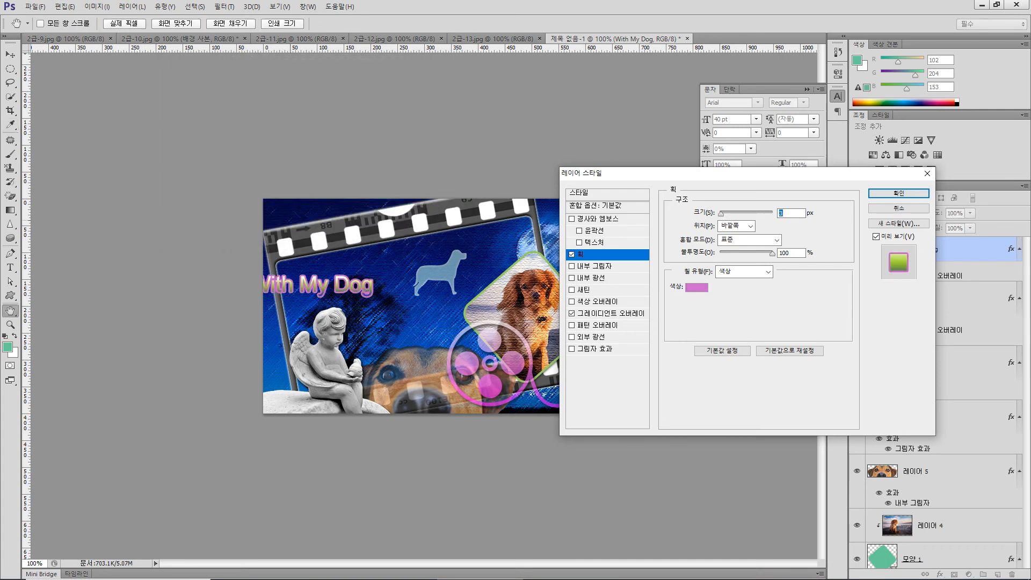
pyautogui.click(898, 193)
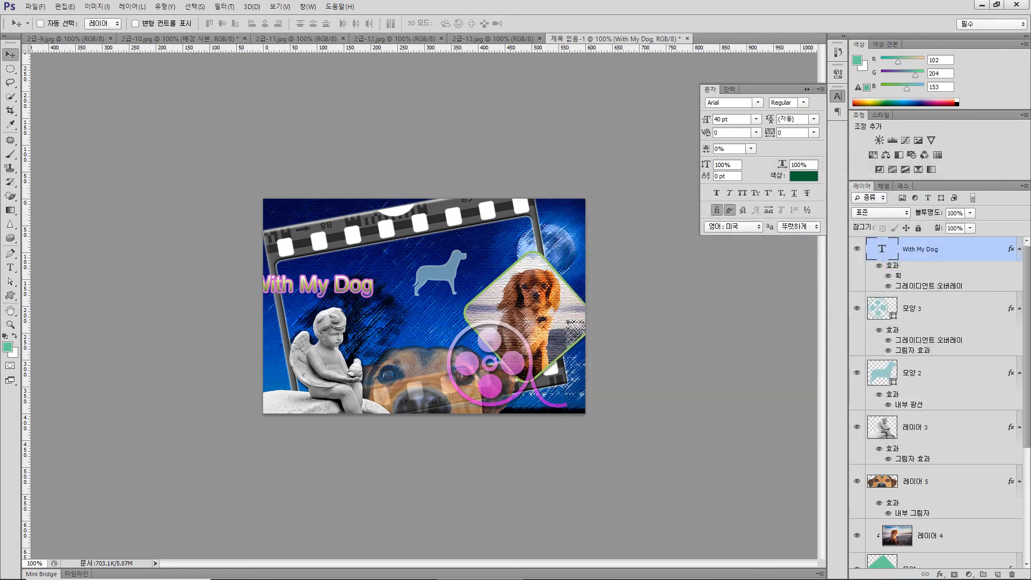
# Step: Move the "With My Dog" text inside the film frame beside the dog shape and warp it with the Rise (상승) style at 50% bend
pyautogui.moveTo(376, 267); pyautogui.dragTo(406, 259)
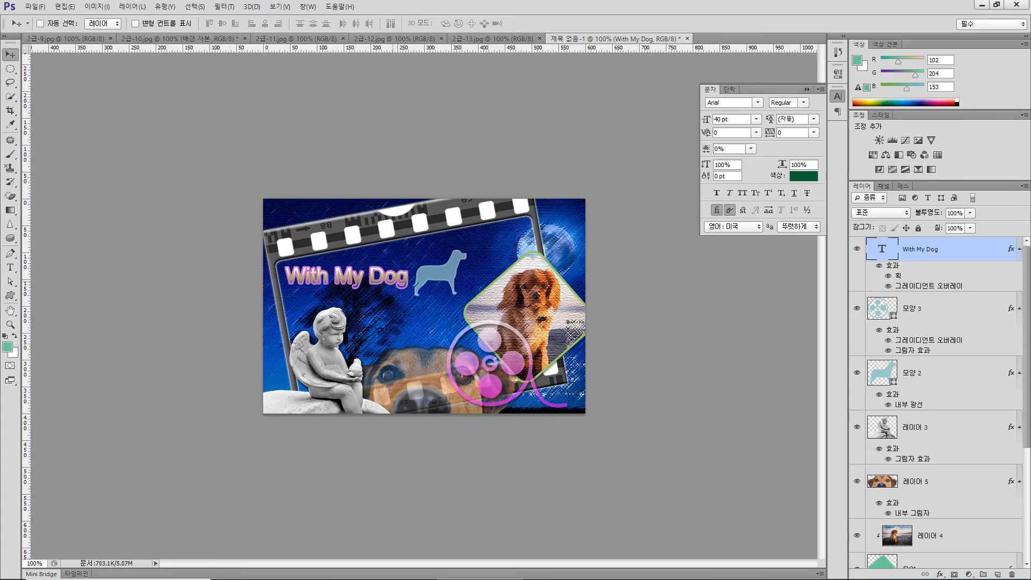
pyautogui.hotkey('ctrl', 't')
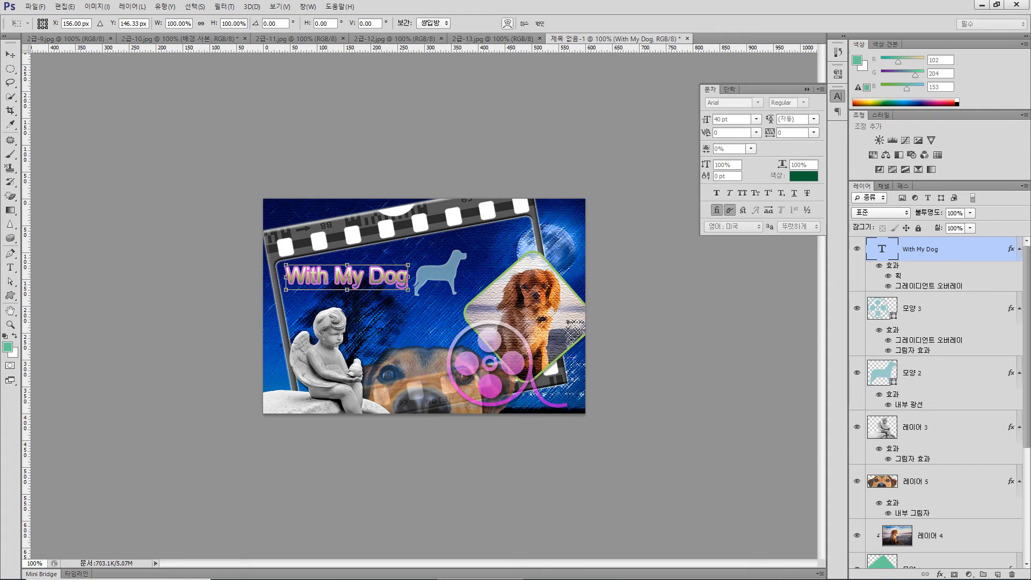
pyautogui.click(507, 23)
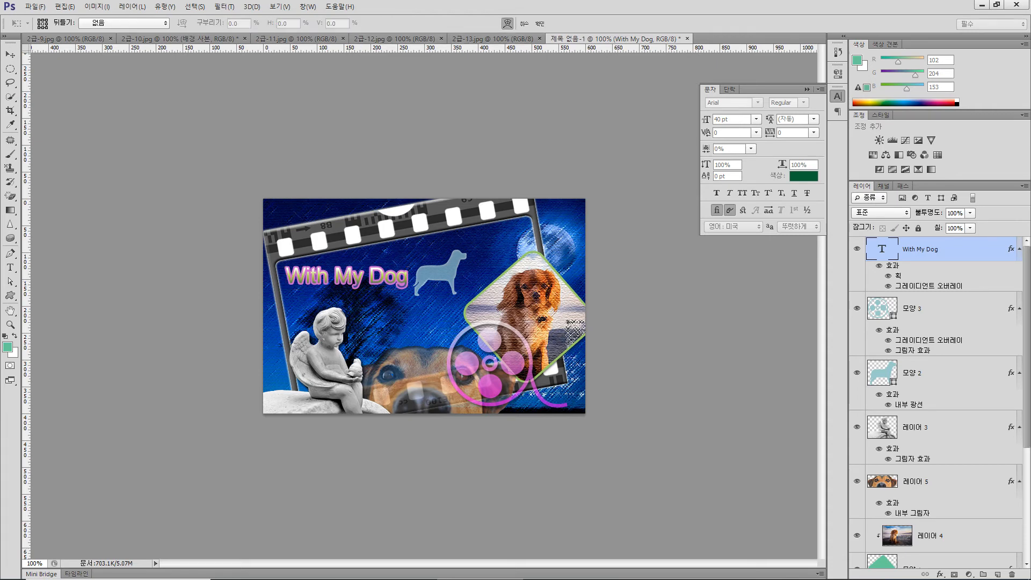
pyautogui.click(123, 23)
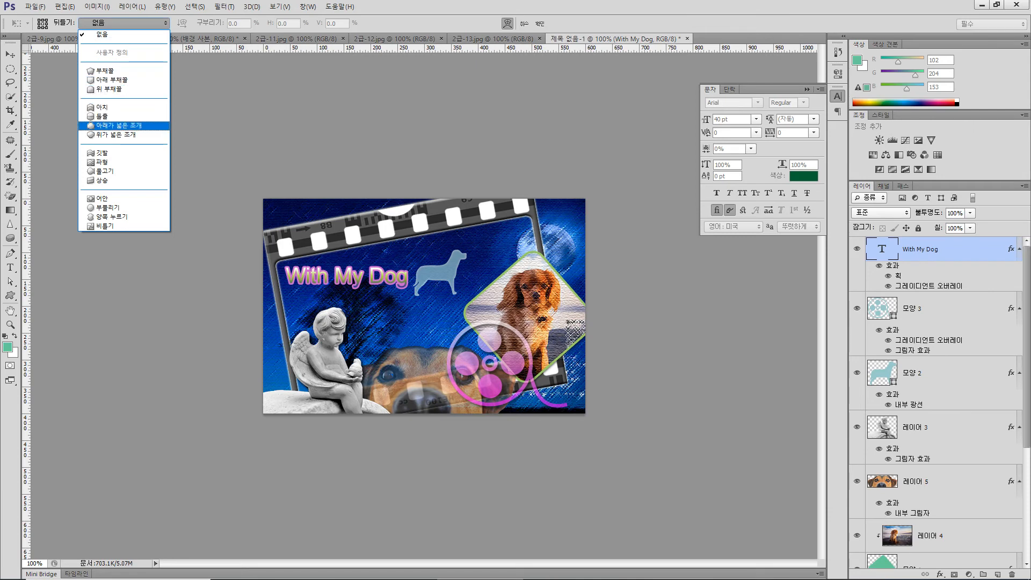
pyautogui.click(102, 180)
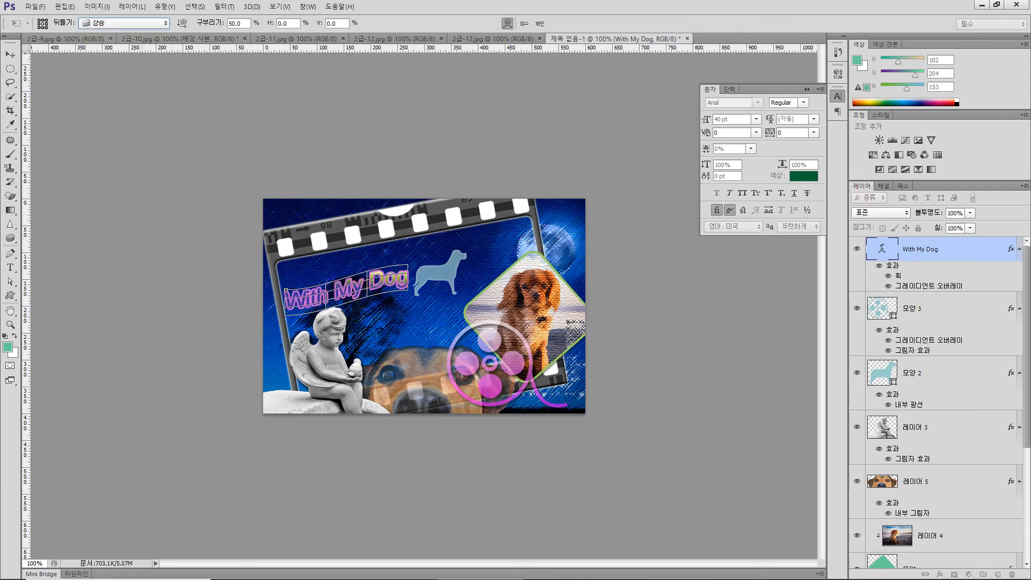
pyautogui.press('Return')
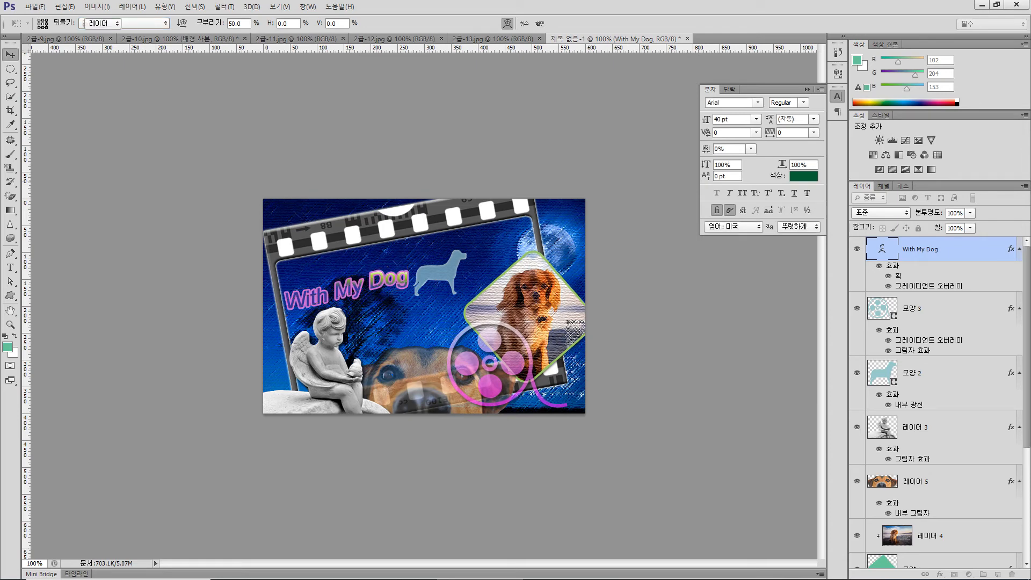
# Step: Position the warped "With My Dog" text just below the film strip's upper edge, above the angel statue, and nudge it slightly down
pyautogui.moveTo(371, 256); pyautogui.dragTo(378, 242)
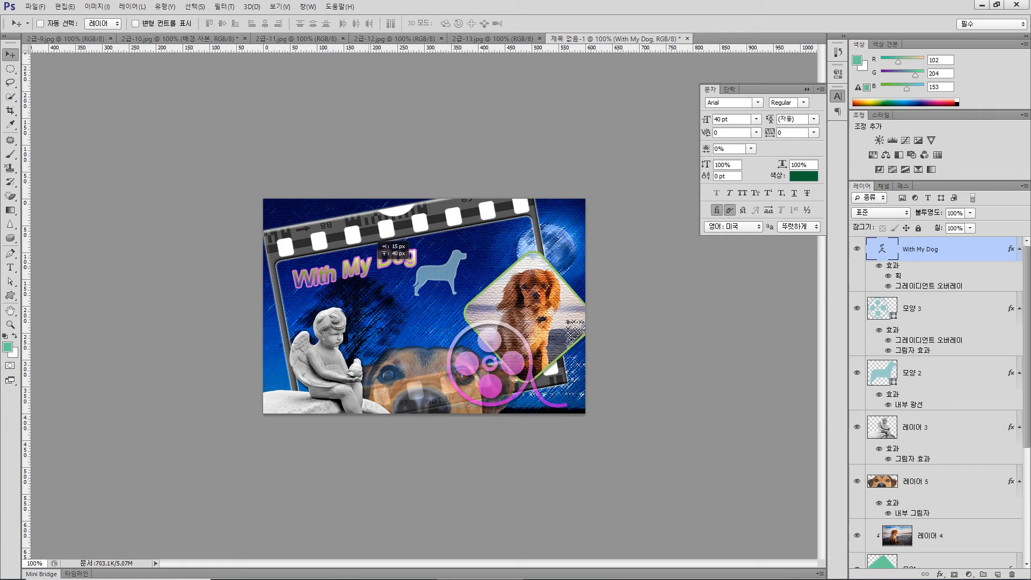
pyautogui.moveTo(378, 242); pyautogui.dragTo(373, 237)
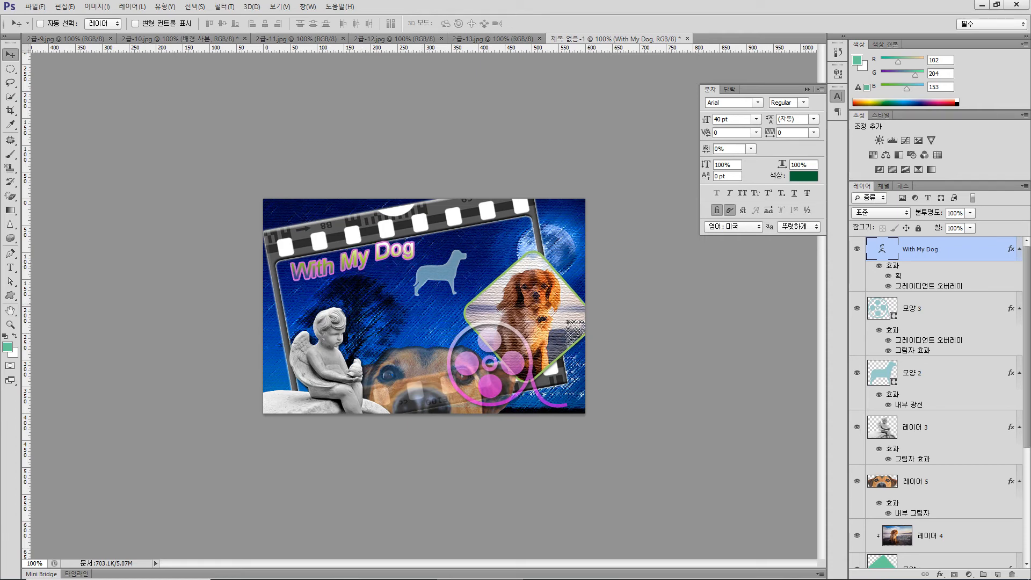
pyautogui.press('Down')
pyautogui.press('Down')
pyautogui.press('Down')
pyautogui.press('Down')
pyautogui.press('Down')
pyautogui.press('Down')
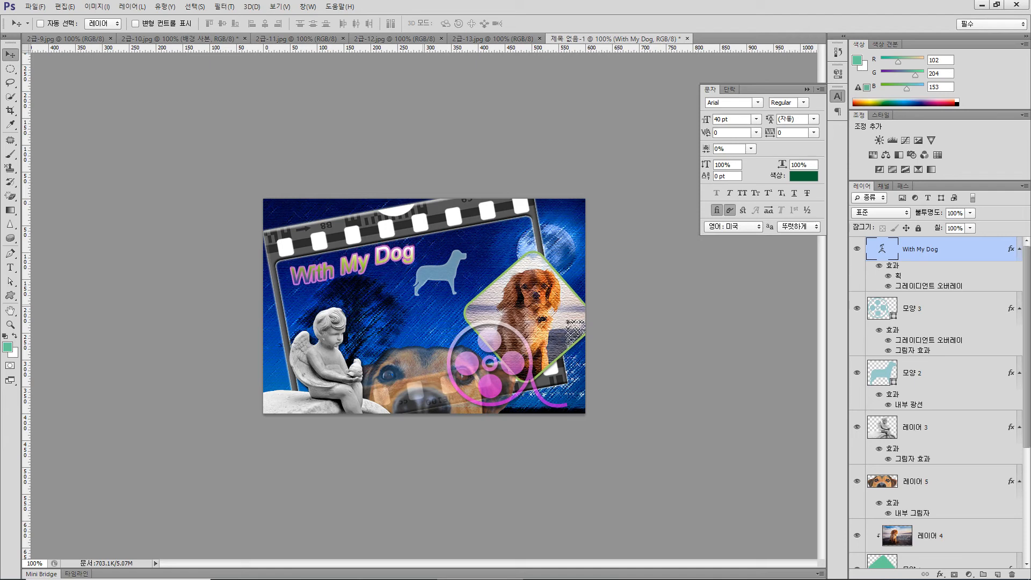
pyautogui.press('Down')
pyautogui.press('Down')
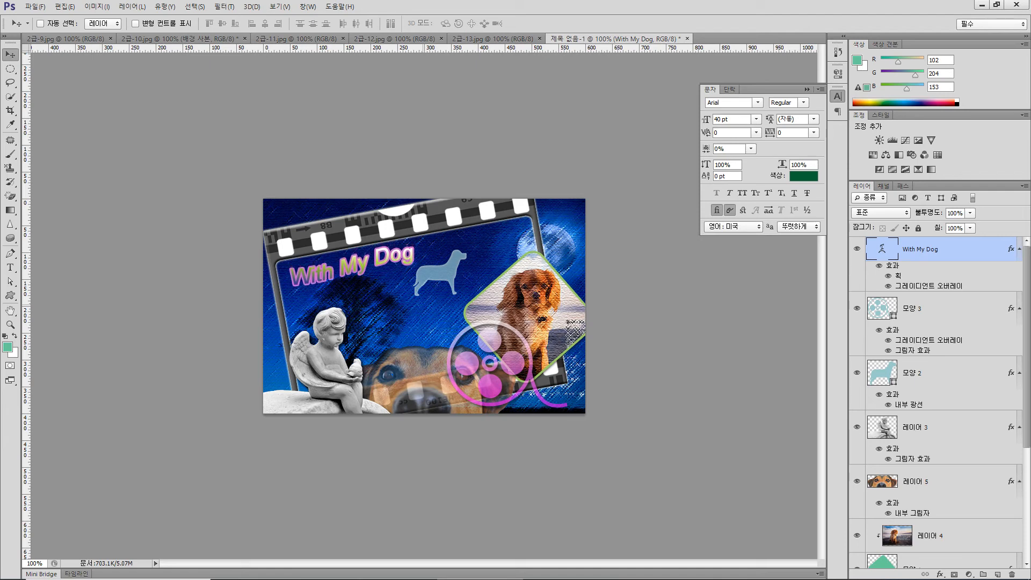
pyautogui.press('Down')
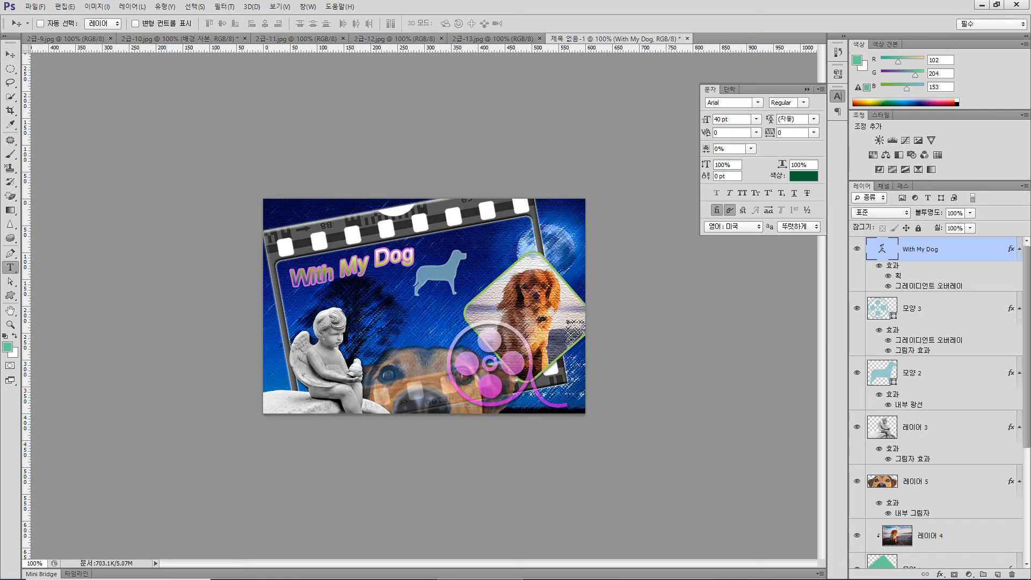
# Step: Add the text "당신의 반려견과 편안하게" on a new layer, between "With My Dog" and the angel statue
pyautogui.press('t')
pyautogui.click(301, 310)
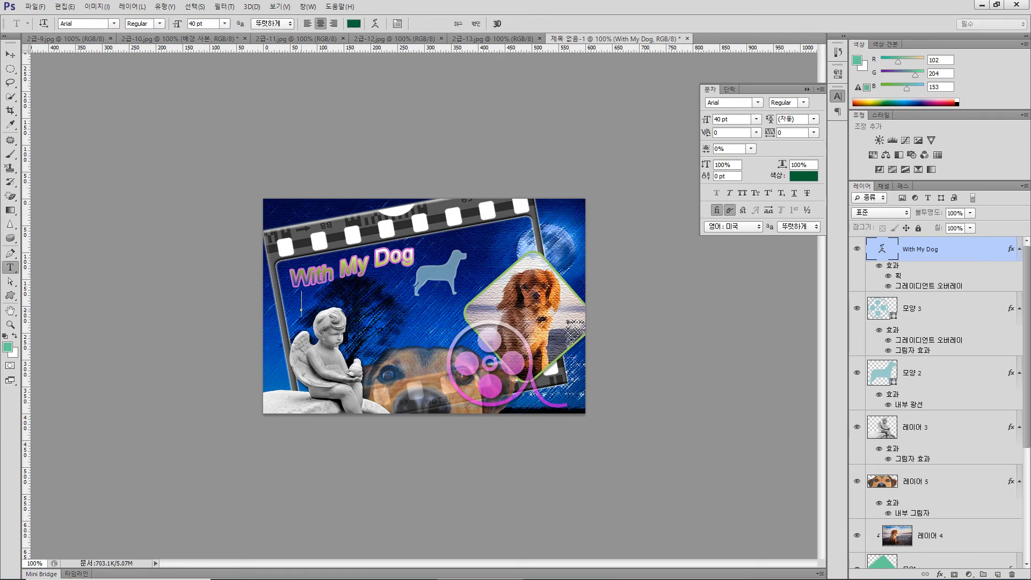
pyautogui.write('ek')
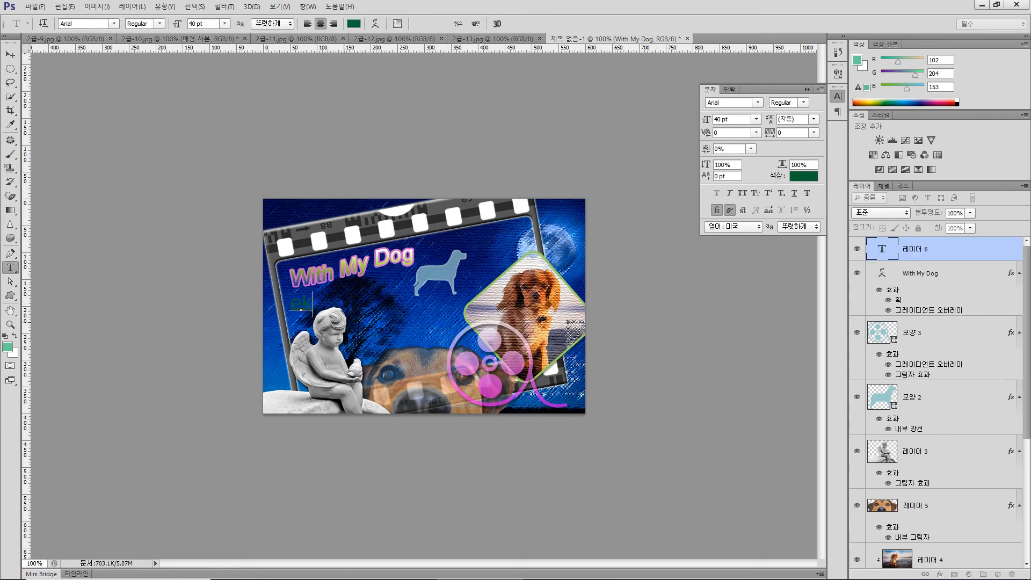
pyautogui.press('BackSpace')
pyautogui.press('BackSpace')
pyautogui.write('당신의')
pyautogui.write(' 반려견')
pyautogui.write('과 편')
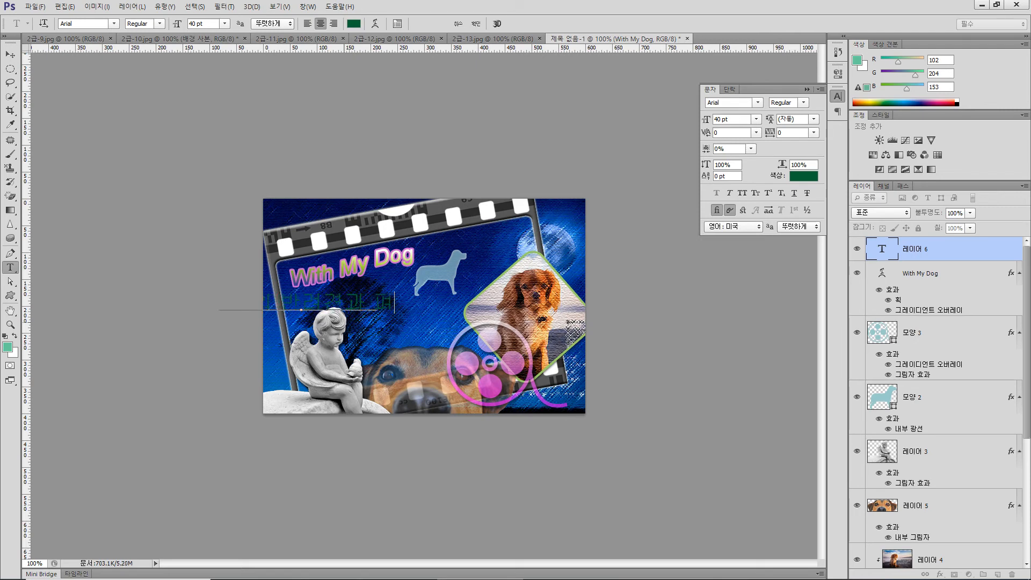
pyautogui.write('ㄷ안하게')
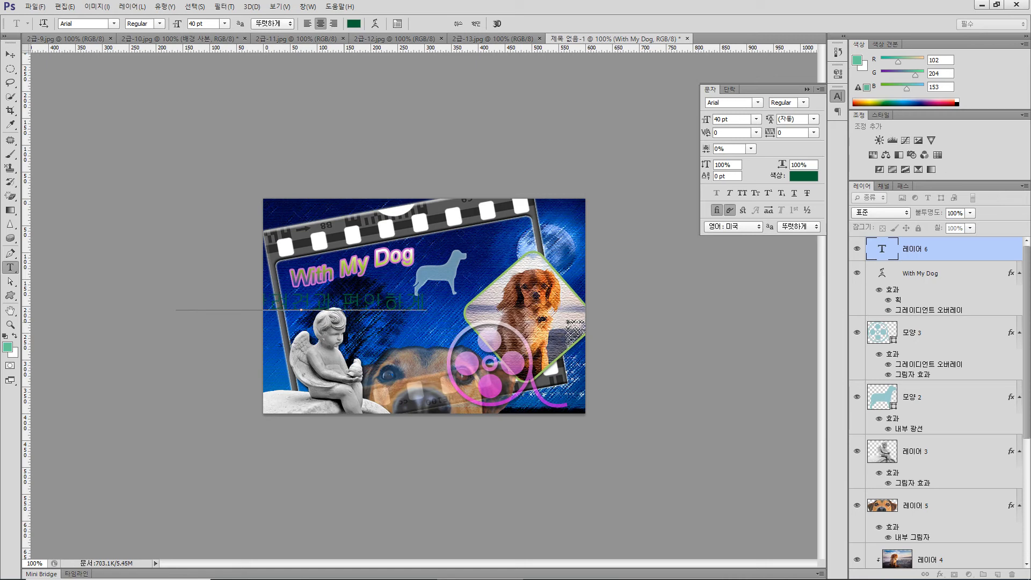
pyautogui.click(10, 54)
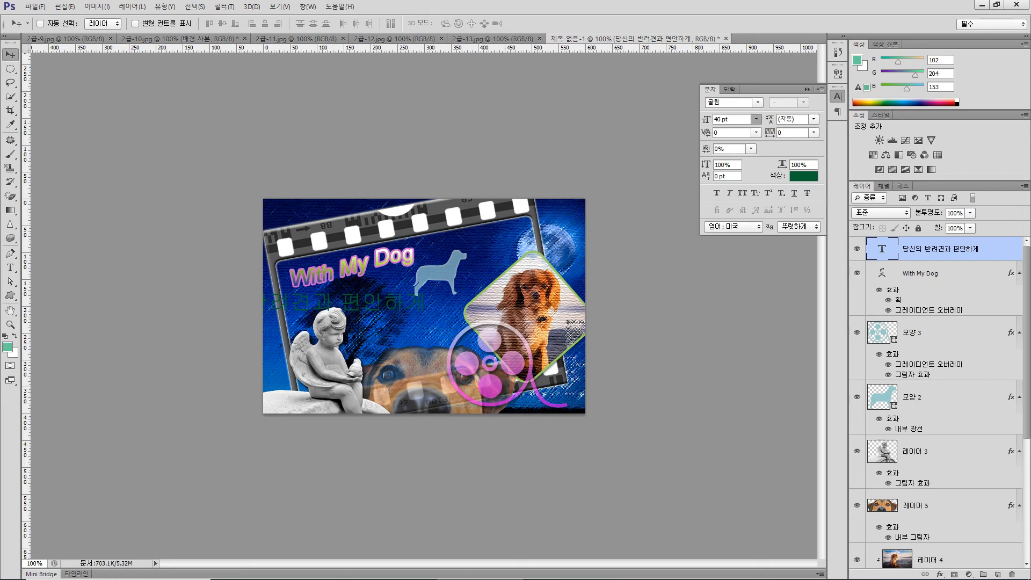
# Step: Set the "당신의 반려견과 편안하게" text to the 궁서 font at 20 pt
pyautogui.click(756, 119)
pyautogui.click(758, 102)
pyautogui.click(757, 102)
pyautogui.press('Return')
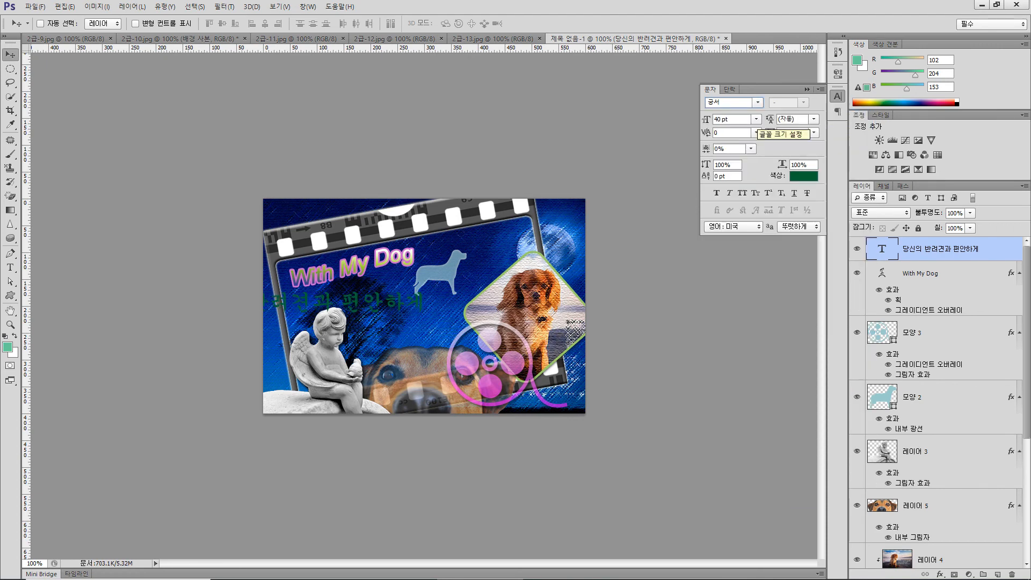
pyautogui.click(717, 119)
pyautogui.write('2')
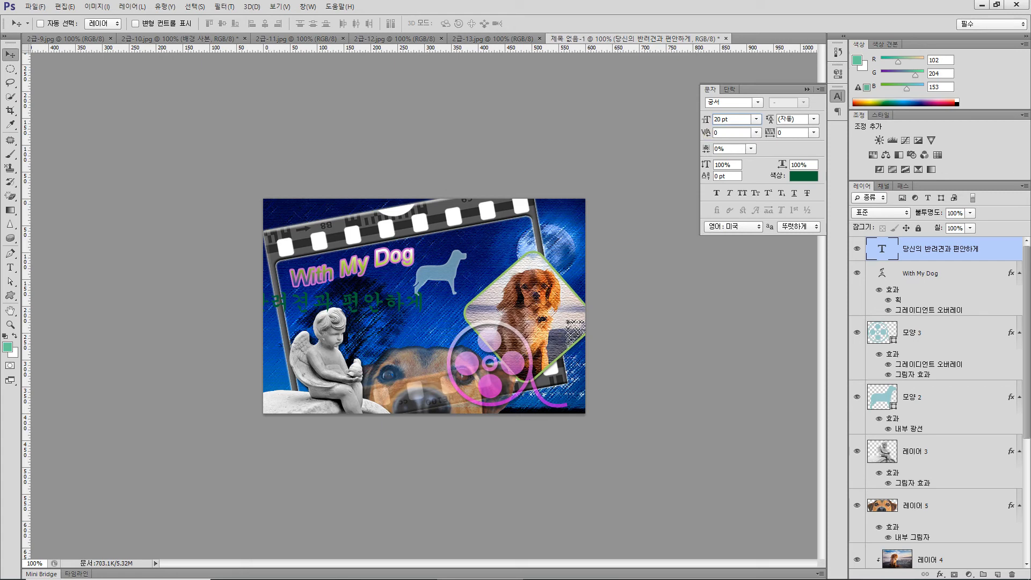
# Step: Add a gradient overlay from black (#000000) to red (#ff0000) to the "당신의 반려견과 편안하게" text layer
pyautogui.click(940, 574)
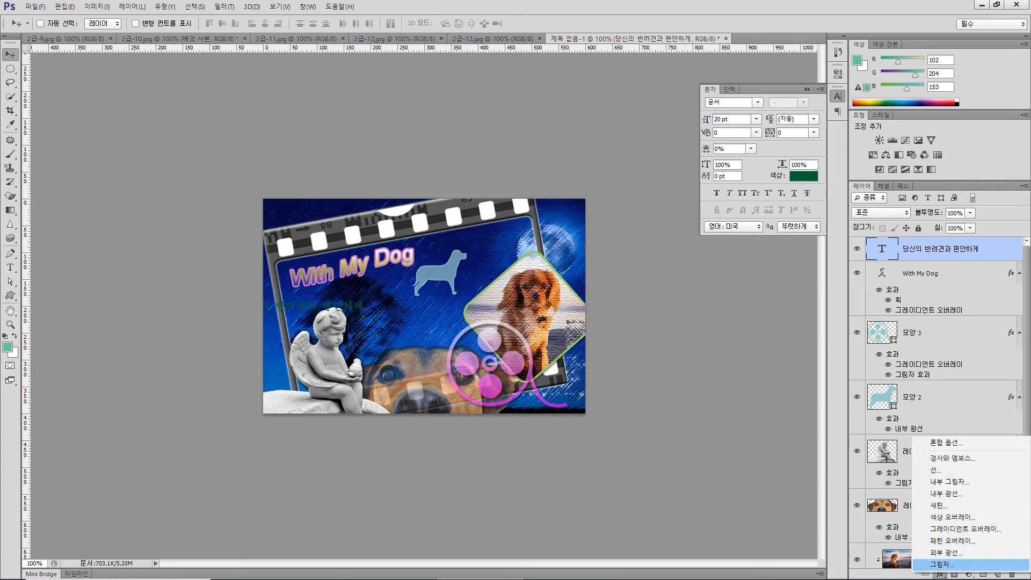
pyautogui.click(949, 529)
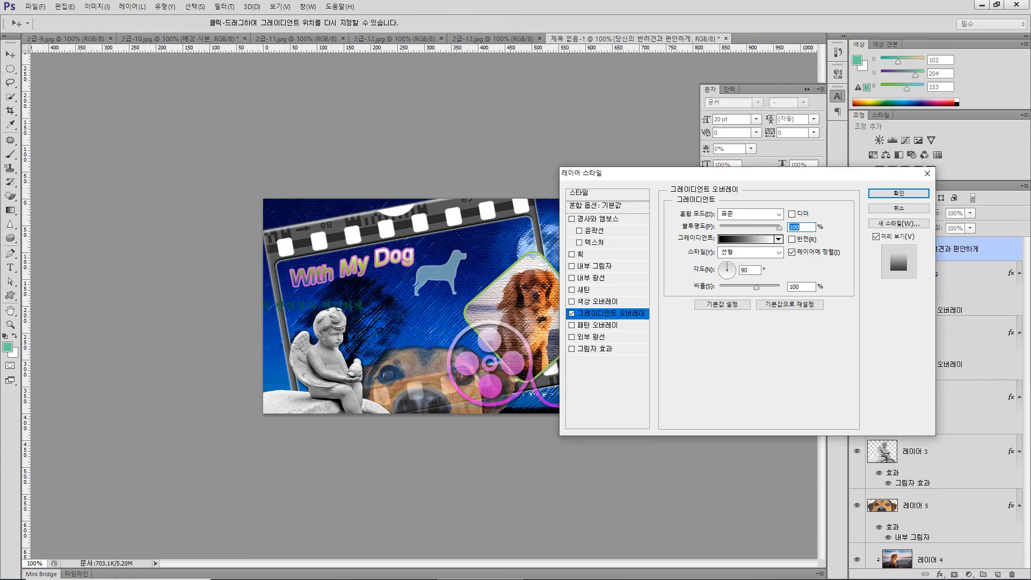
pyautogui.click(746, 239)
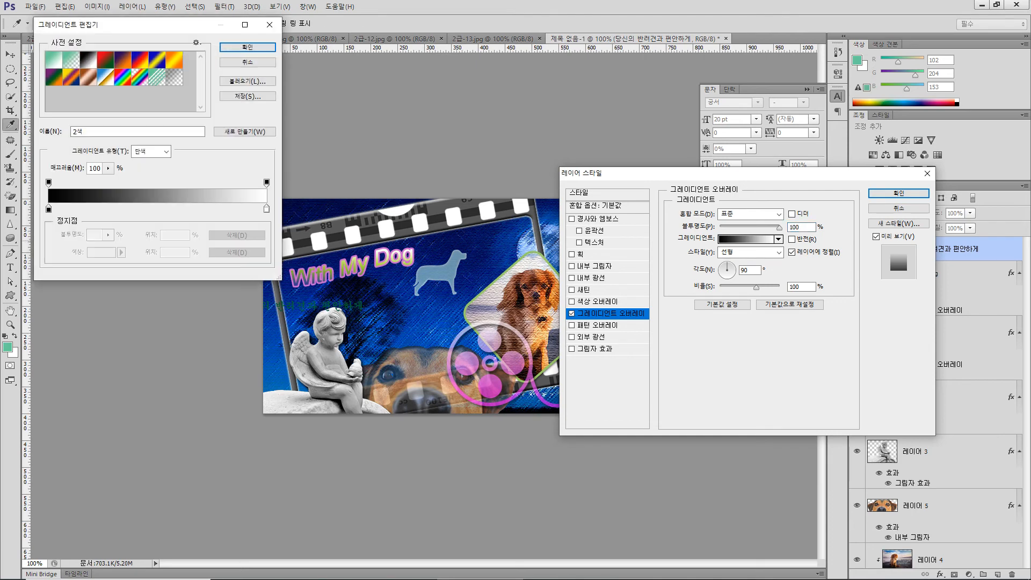
pyautogui.doubleClick(49, 209)
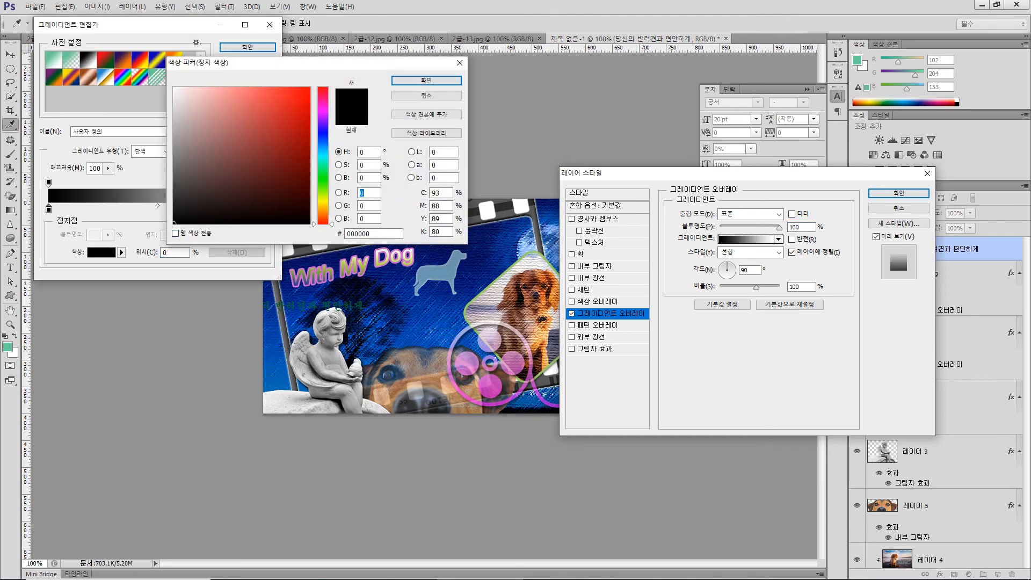
pyautogui.press('Return')
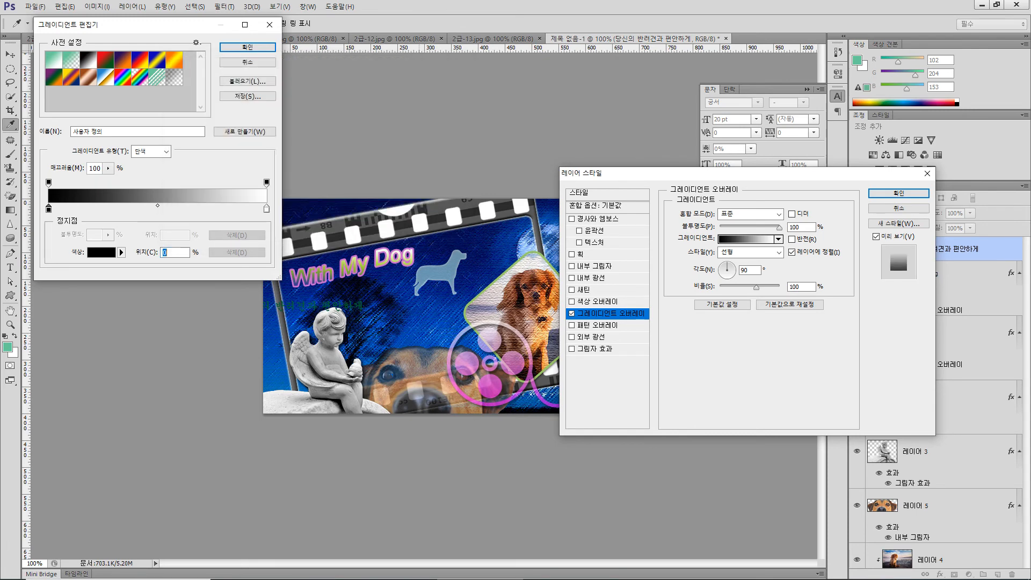
pyautogui.doubleClick(266, 208)
pyautogui.doubleClick(356, 233)
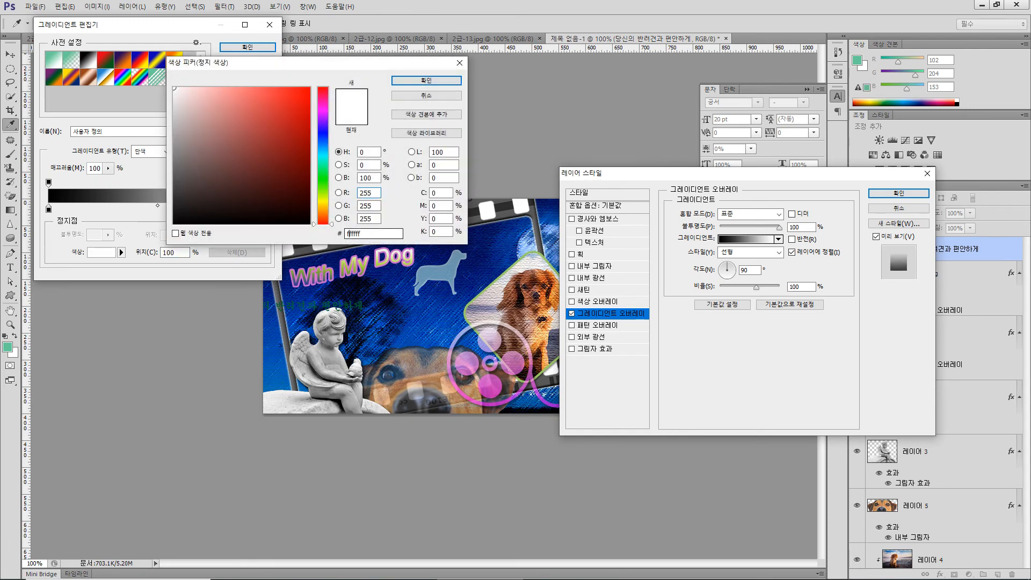
pyautogui.write('ff')
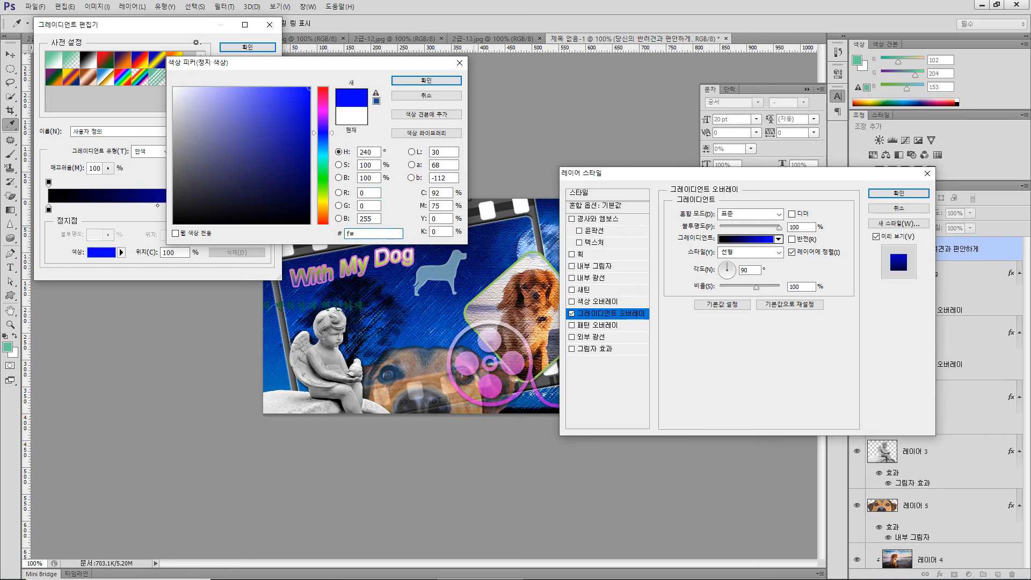
pyautogui.write('0000')
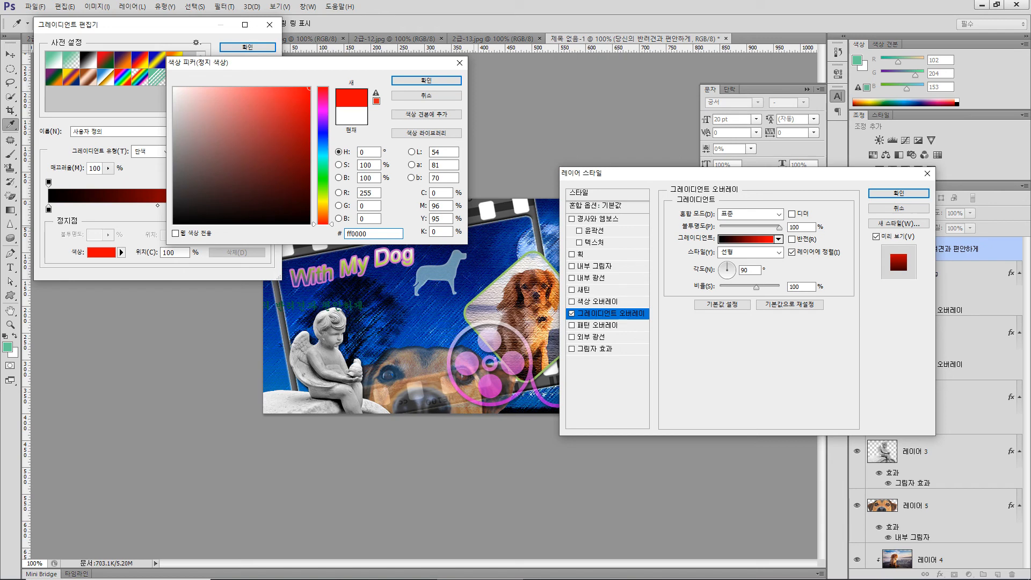
pyautogui.press('Return')
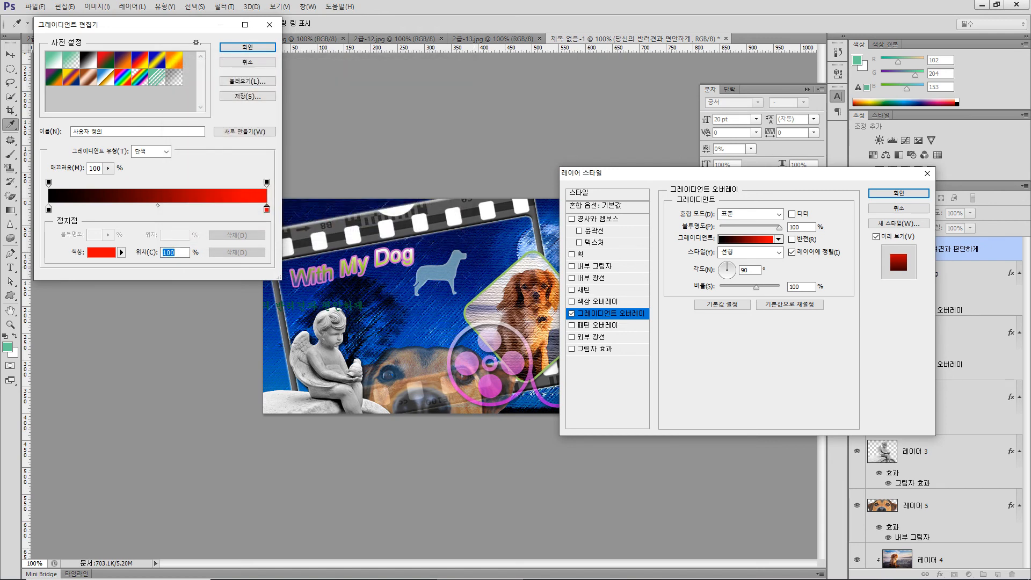
pyautogui.press('Return')
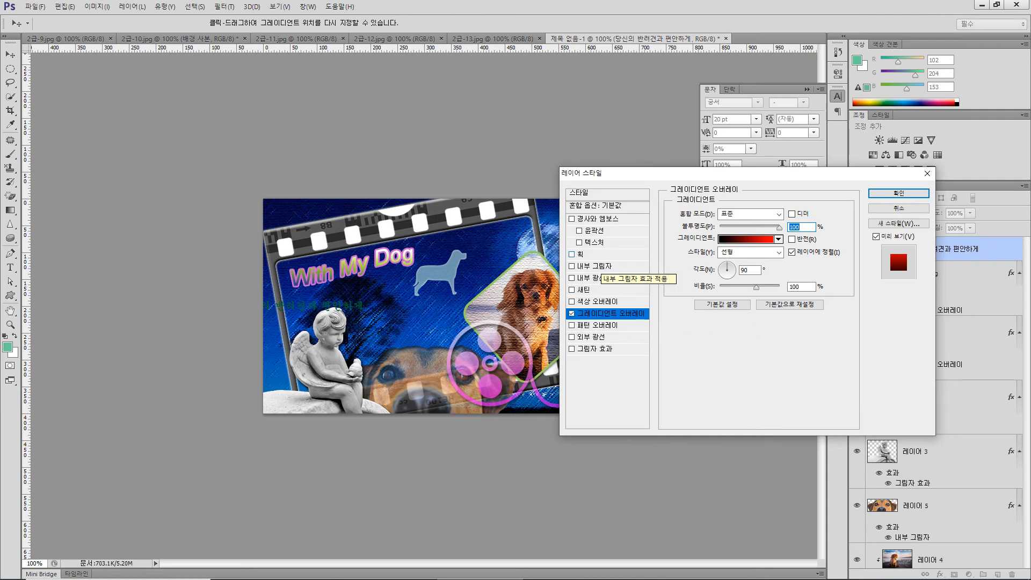
# Step: Add a 2 px outside stroke in #ccffcc to the "당신의 반려견과 편안하게" text and apply the layer style
pyautogui.click(581, 254)
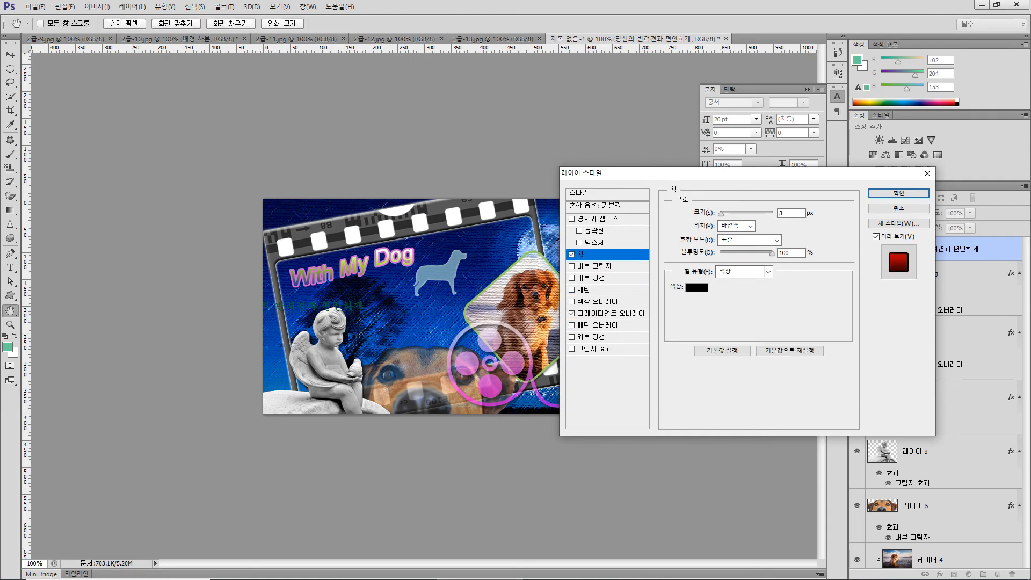
pyautogui.doubleClick(790, 213)
pyautogui.press('Down')
pyautogui.click(697, 287)
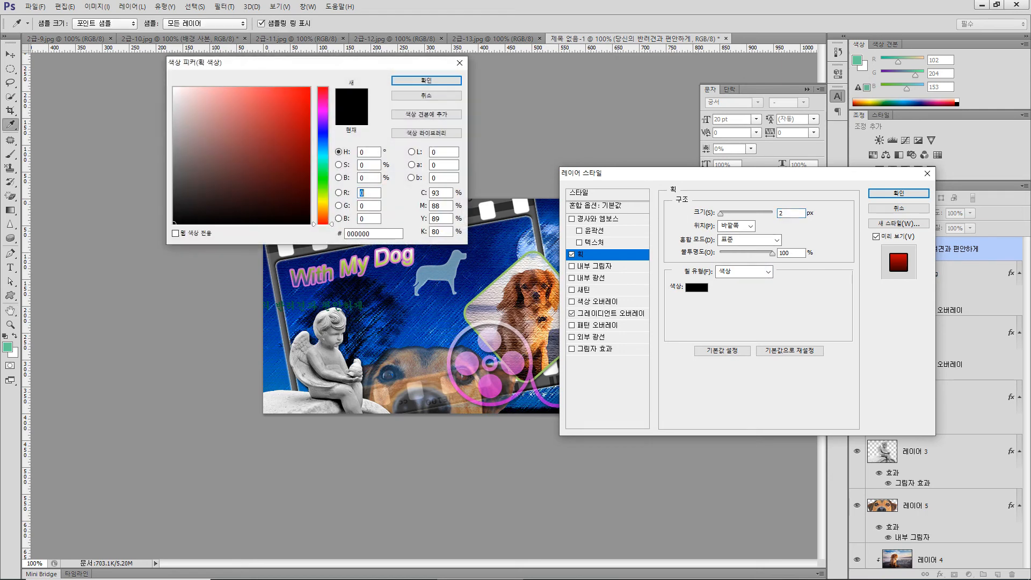
pyautogui.doubleClick(373, 233)
pyautogui.write('ccffcc')
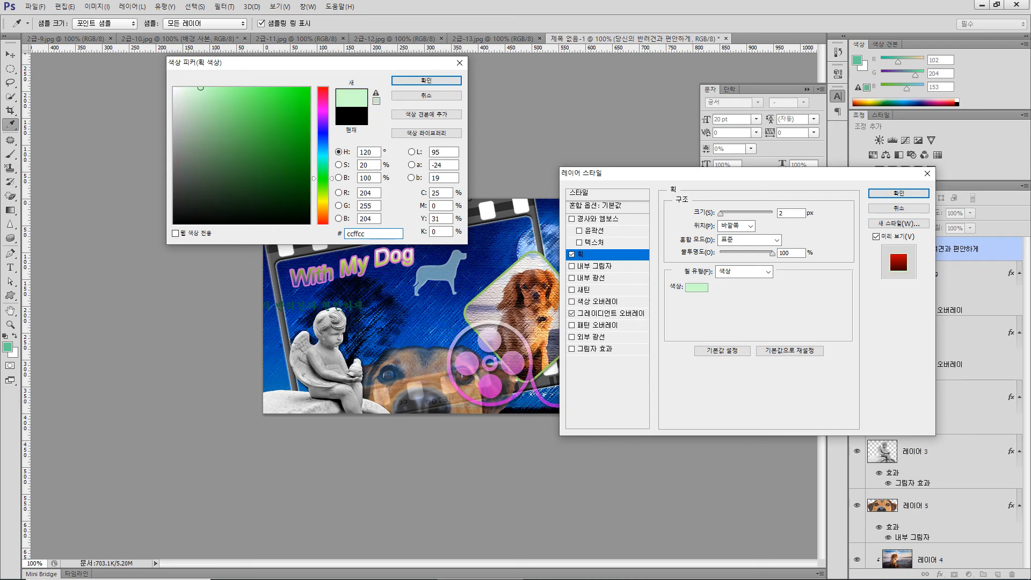
pyautogui.press('Return')
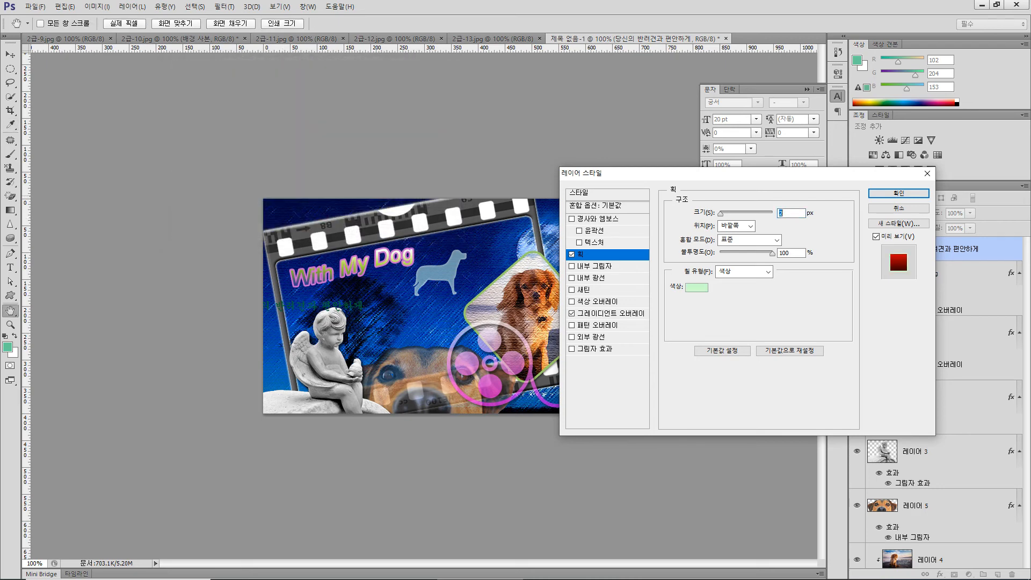
pyautogui.click(898, 193)
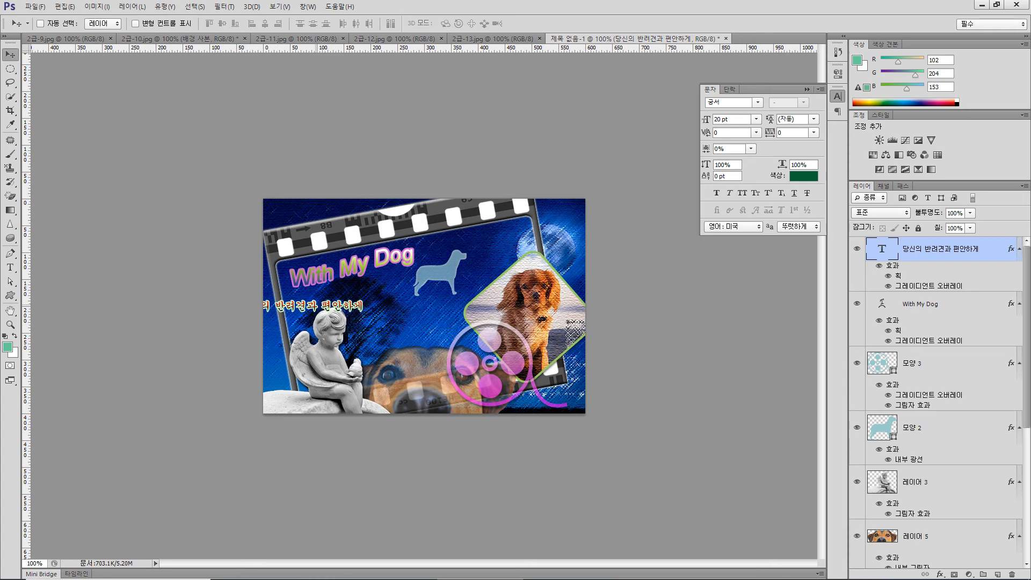
# Step: Place the "당신의 반려견과 편안하게" text directly beneath "With My Dog" and nudge it slightly up and left
pyautogui.moveTo(322, 273); pyautogui.dragTo(377, 269)
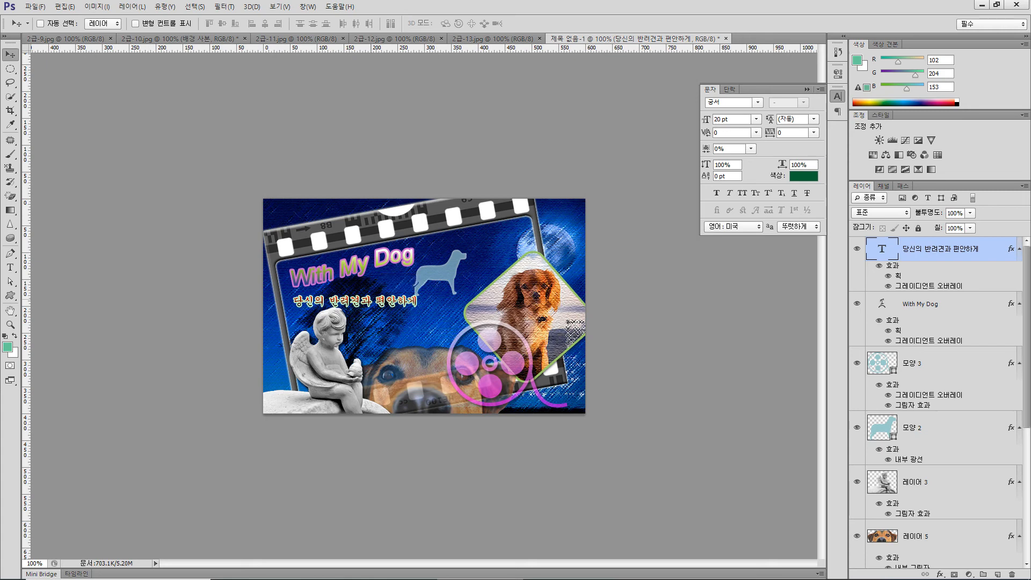
pyautogui.press('Up')
pyautogui.press('Up')
pyautogui.press('Up')
pyautogui.press('Up')
pyautogui.press('Up')
pyautogui.press('Up')
pyautogui.press('Up')
pyautogui.press('Up')
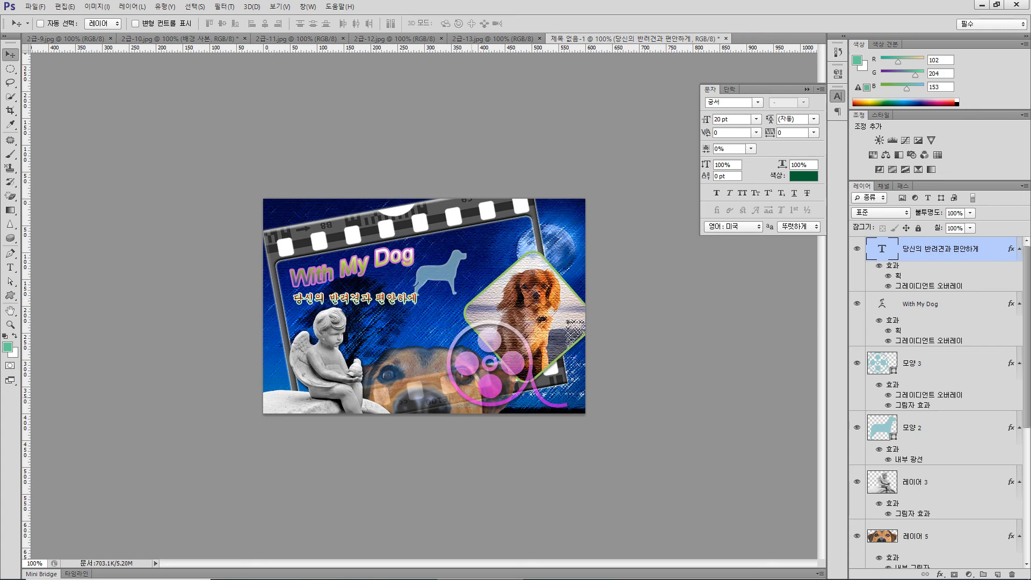
pyautogui.press('Left')
pyautogui.press('Left')
pyautogui.press('Left')
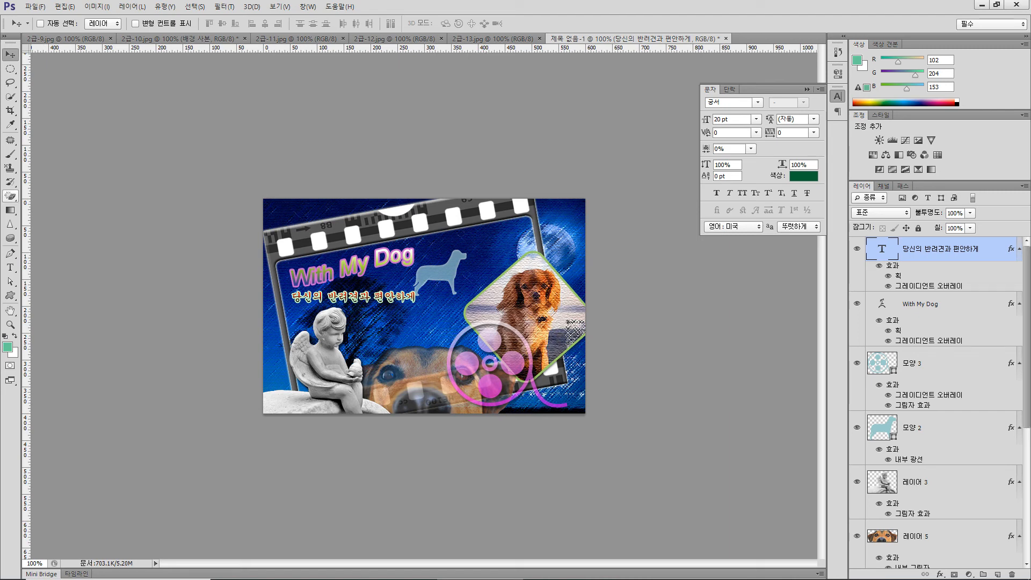
# Step: Add the text "반려견 영화관으로 오세요!" on a new layer over the brown dog's face beside the angel statue
pyautogui.press('t')
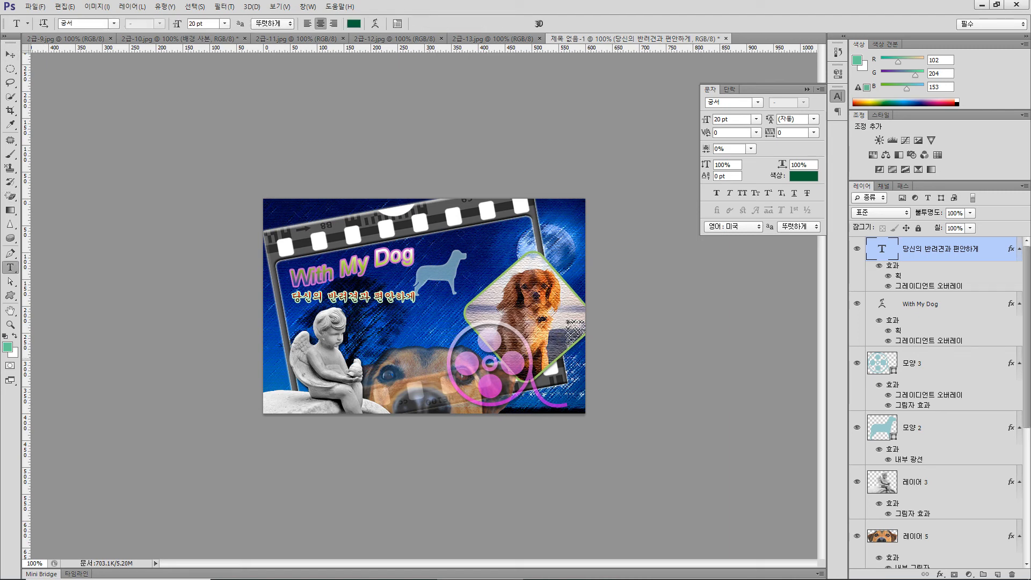
pyautogui.click(428, 359)
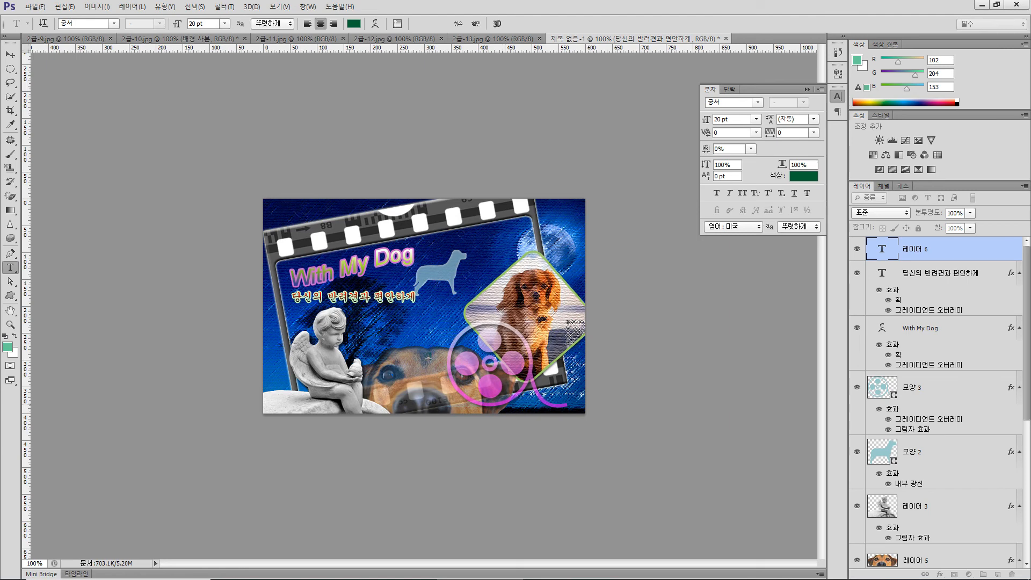
pyautogui.write('dks')
pyautogui.press('BackSpace')
pyautogui.press('BackSpace')
pyautogui.press('BackSpace')
pyautogui.write('안식처')
pyautogui.write('과 영화고')
pyautogui.write('관으로 오세')
pyautogui.write('요!')
pyautogui.click(10, 55)
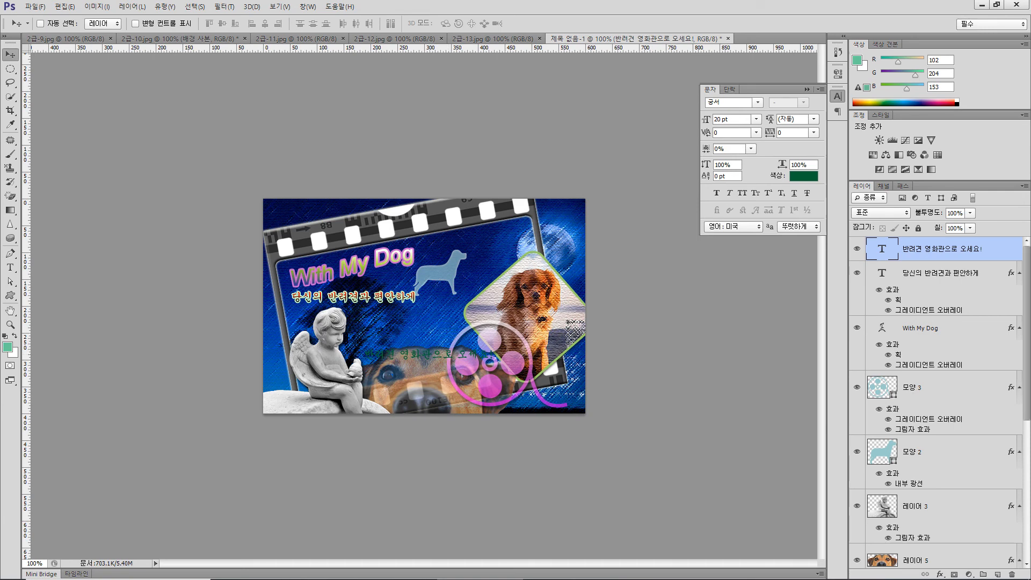
# Step: Set the "반려견 영화관으로 오세요!" text to the 돋움 font with colour #333366
pyautogui.click(758, 102)
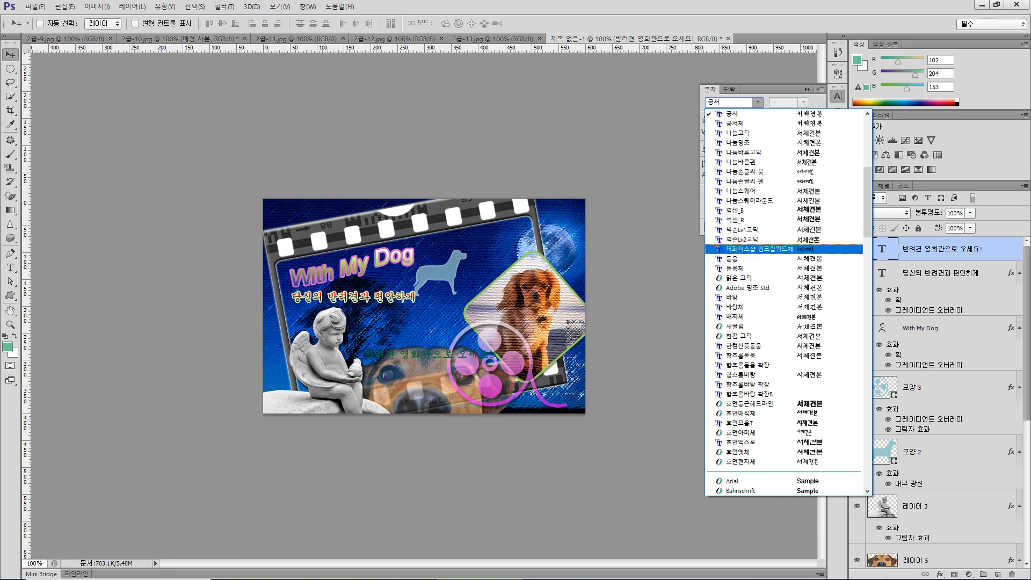
pyautogui.click(733, 258)
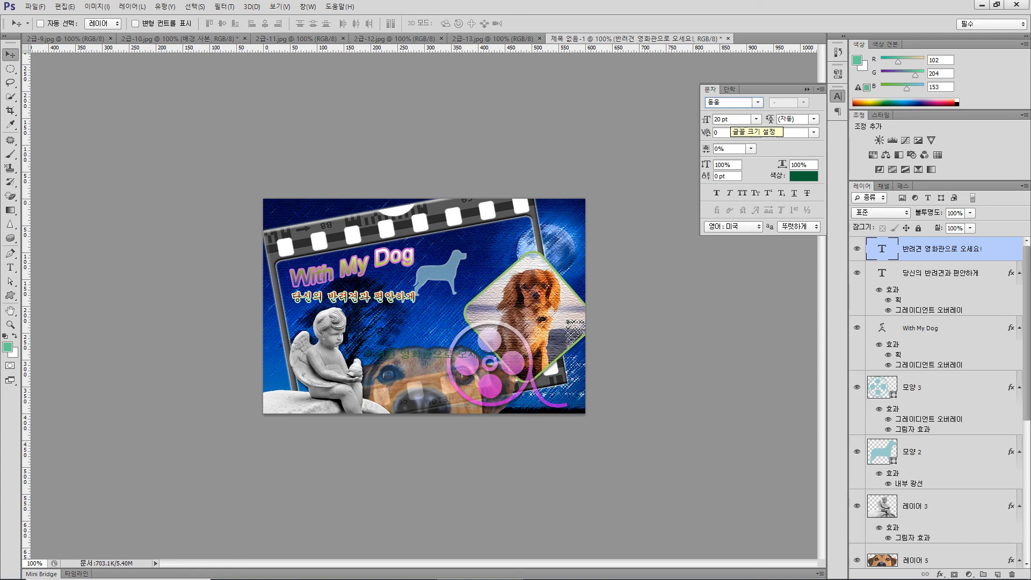
pyautogui.click(803, 176)
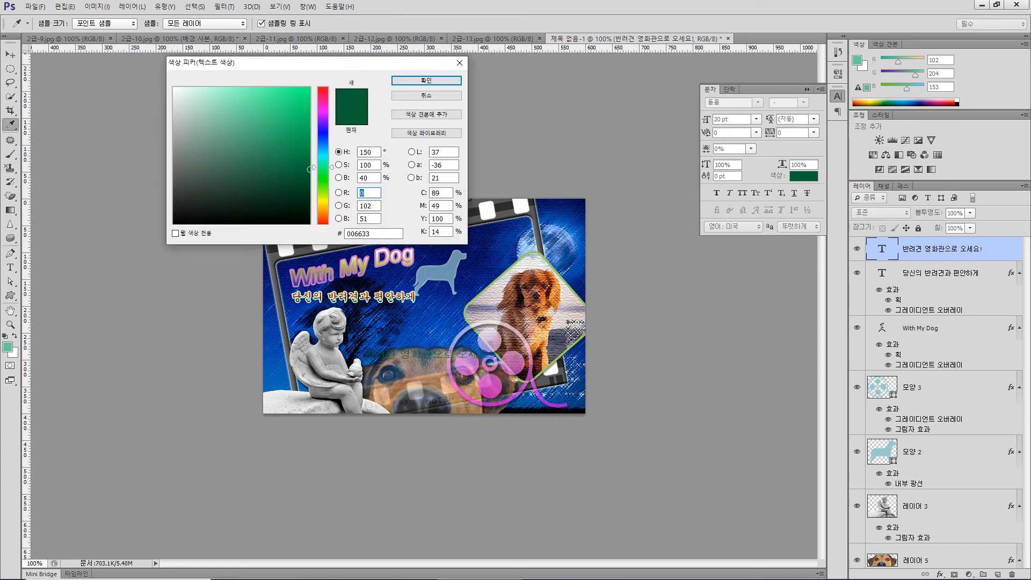
pyautogui.doubleClick(374, 234)
pyautogui.write('003333=')
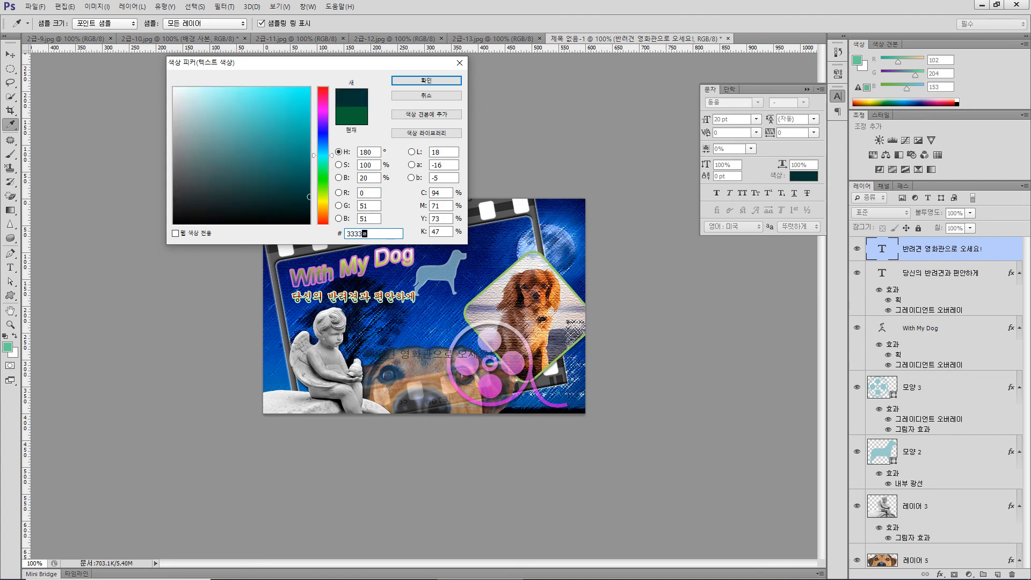
pyautogui.press('BackSpace')
pyautogui.write('66')
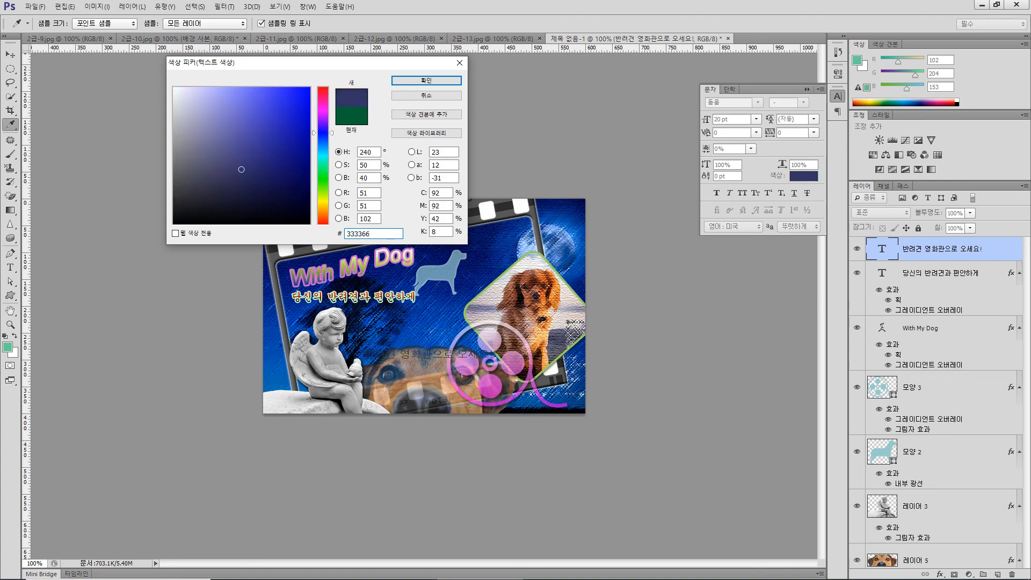
pyautogui.press('Return')
pyautogui.press('v')
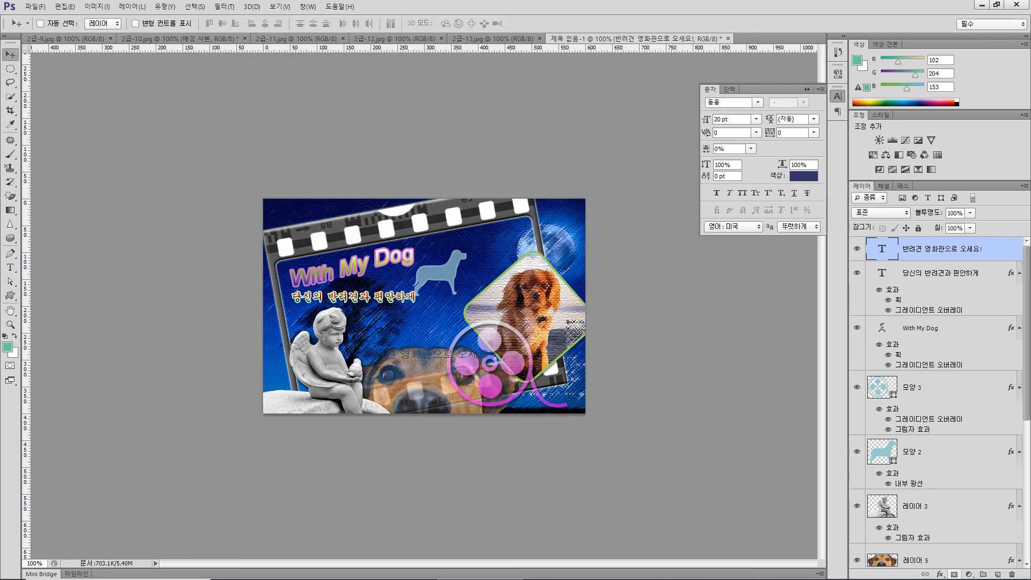
# Step: Add a 2 px outside stroke in #ffff99 to the "반려견 영화관으로 오세요!" text layer
pyautogui.click(940, 574)
pyautogui.click(935, 472)
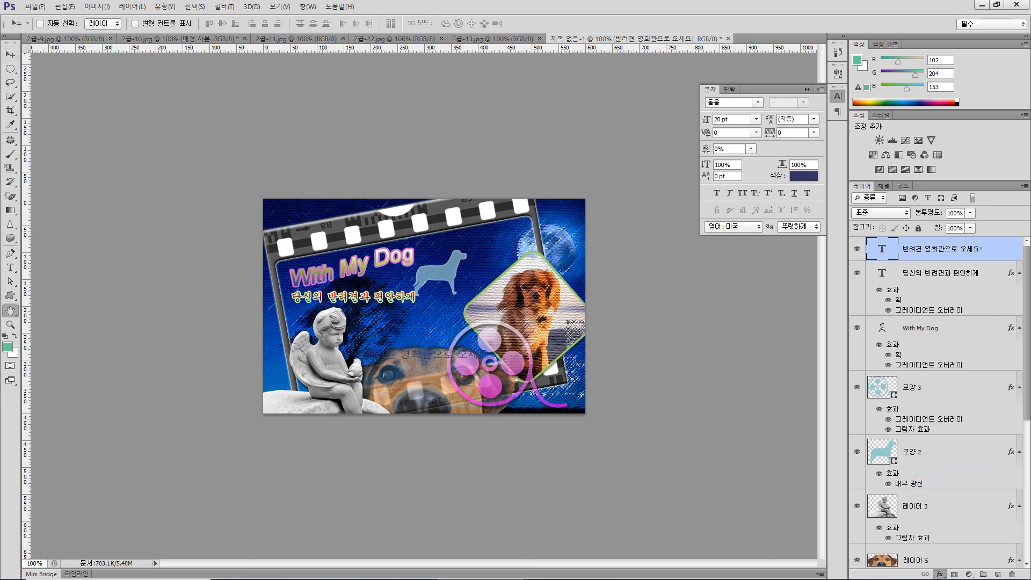
pyautogui.press('Down')
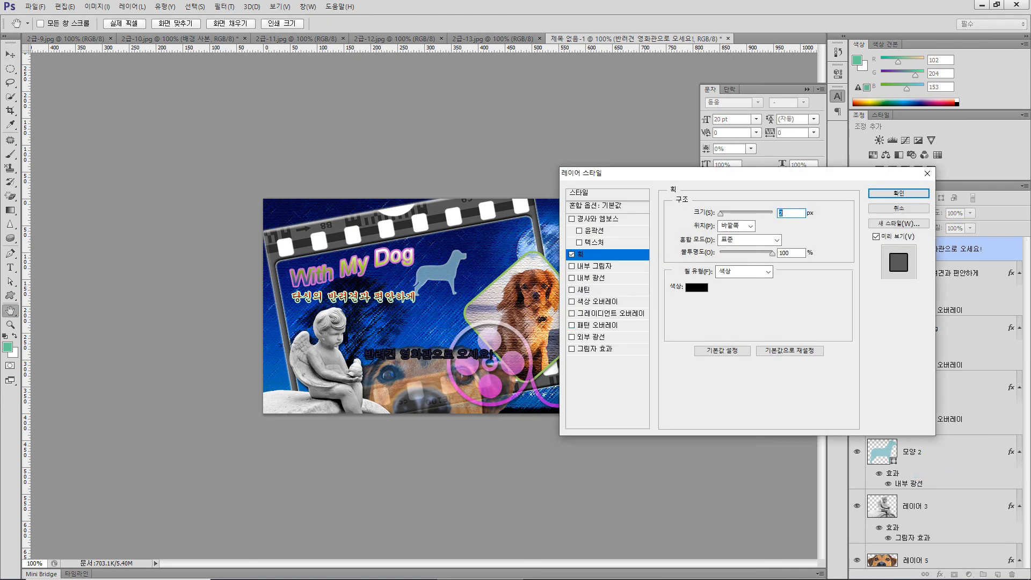
pyautogui.click(697, 287)
pyautogui.write('ffff99')
pyautogui.press('Return')
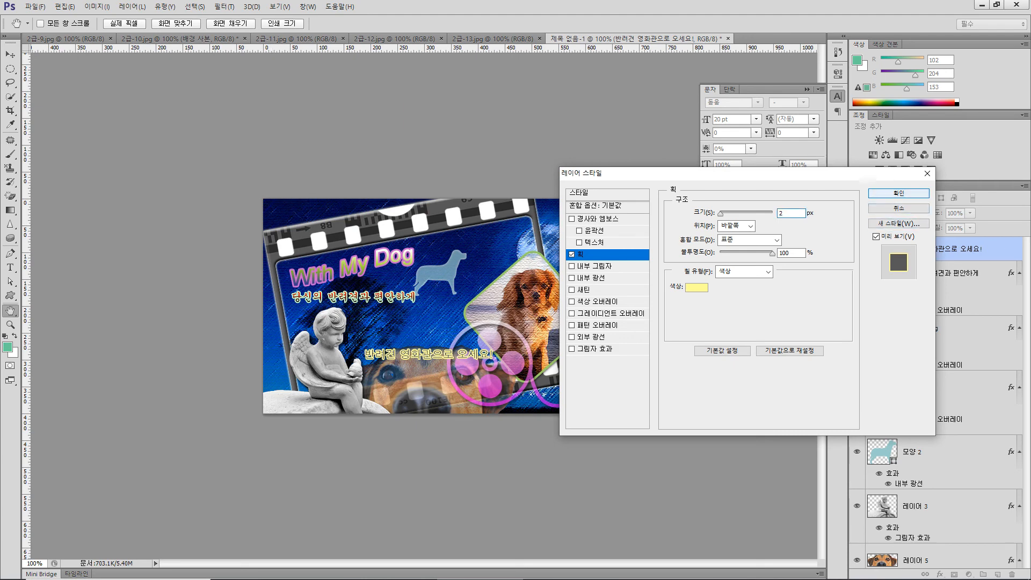
pyautogui.press('Return')
# Step: Warp the "반려견 영화관으로 오세요!" text with the Flag (깃발) style at 50% bend and move it over the film reel's lower part
pyautogui.moveTo(438, 350); pyautogui.dragTo(469, 346)
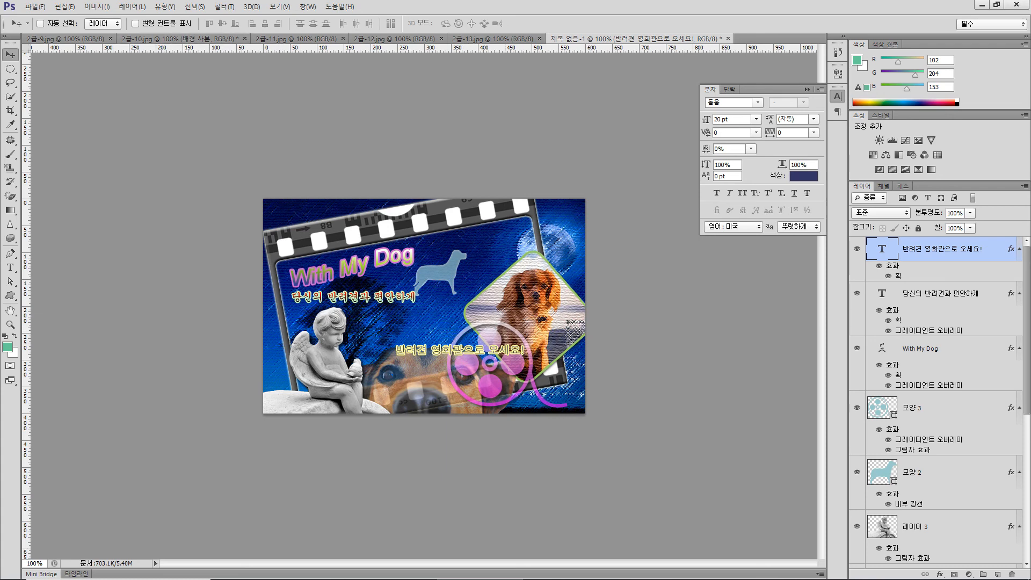
pyautogui.hotkey('ctrl', 't')
pyautogui.click(507, 23)
pyautogui.click(123, 23)
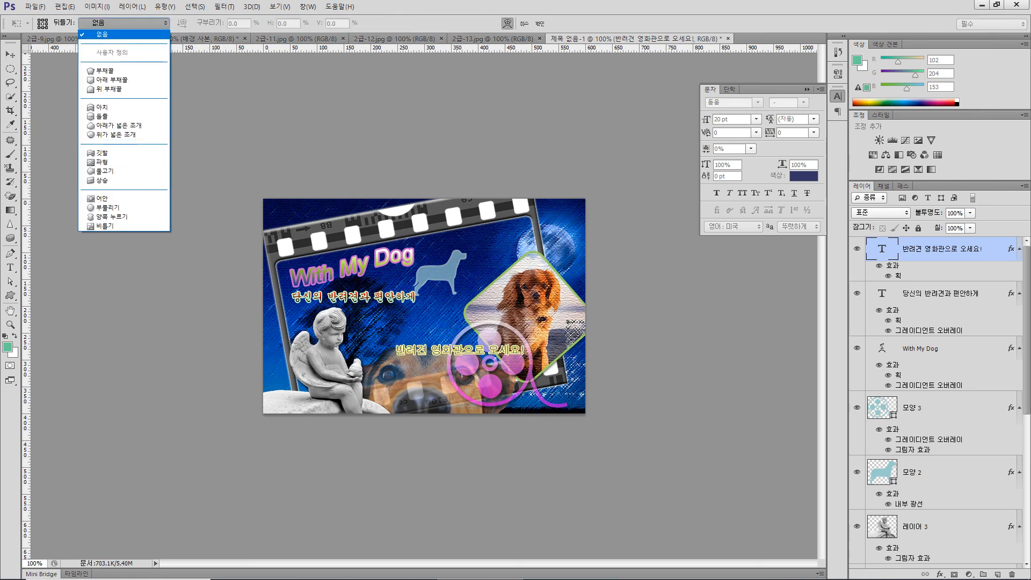
pyautogui.click(102, 153)
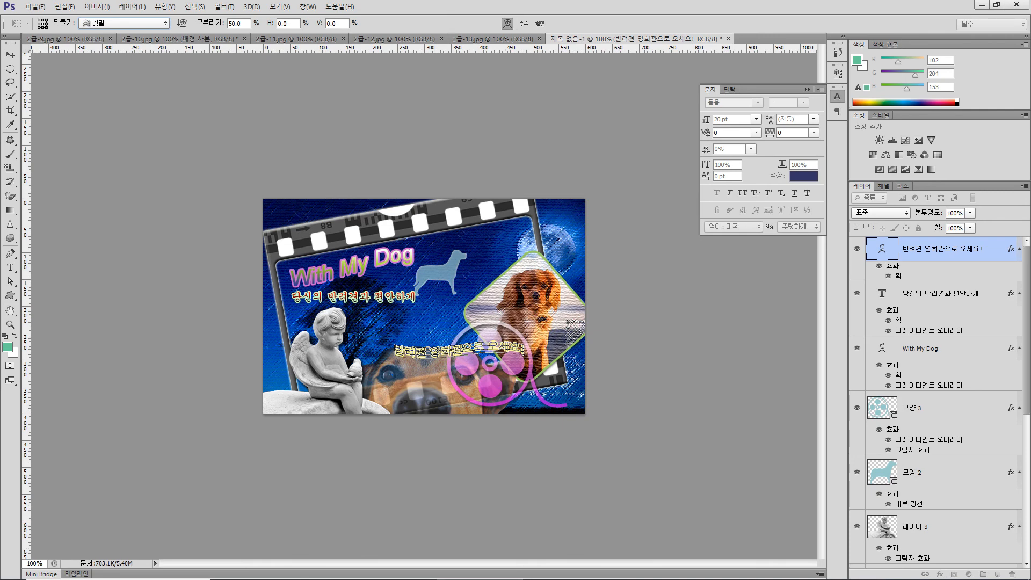
pyautogui.press('Return')
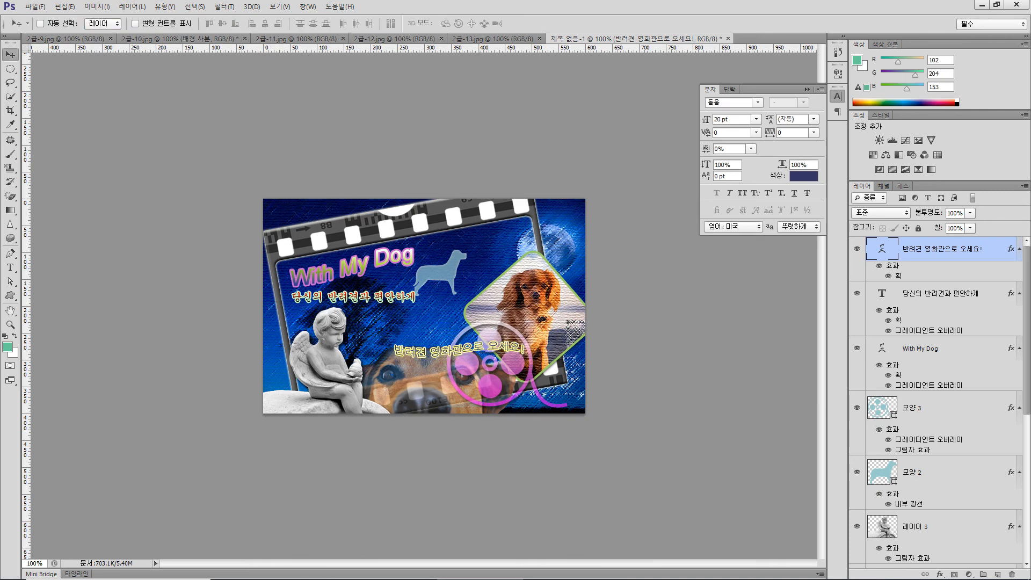
pyautogui.moveTo(479, 314); pyautogui.dragTo(524, 352)
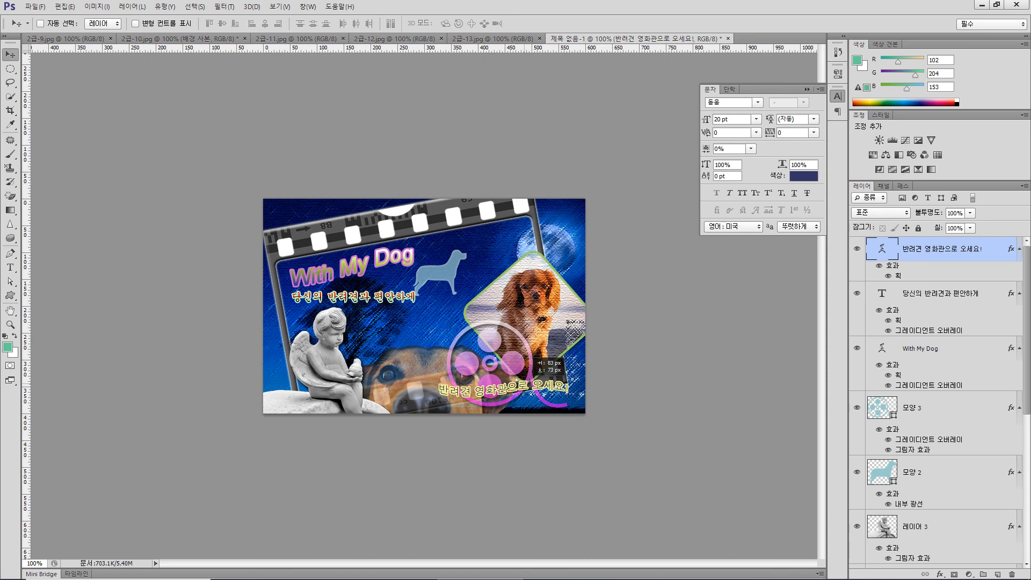
# Step: Nudge the "반려견 영화관으로 오세요!" text slightly lower and scale the film reel shape (모양 3) down to about 91%
pyautogui.moveTo(534, 358); pyautogui.dragTo(531, 364)
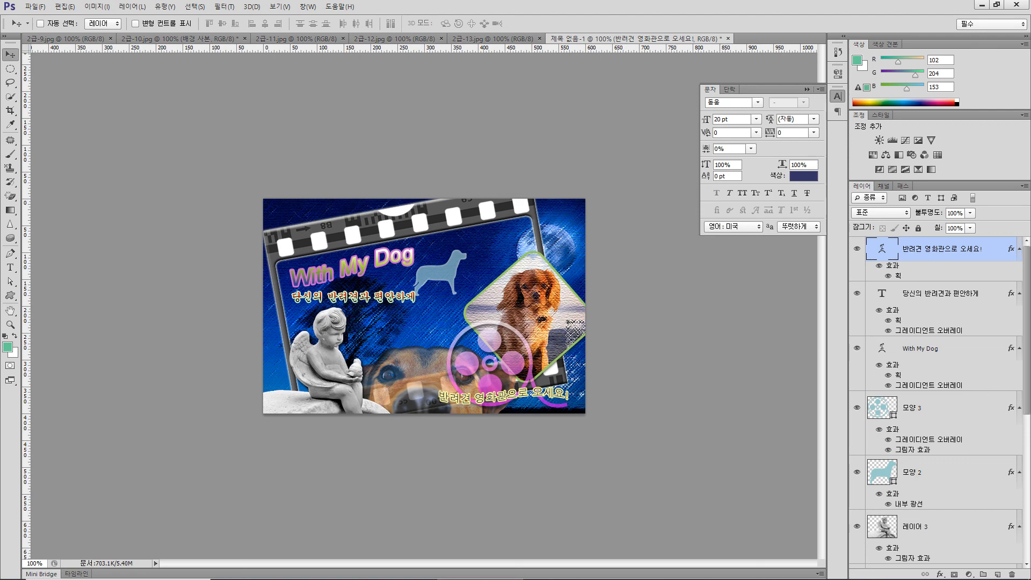
pyautogui.scroll(-5, 938, 400)
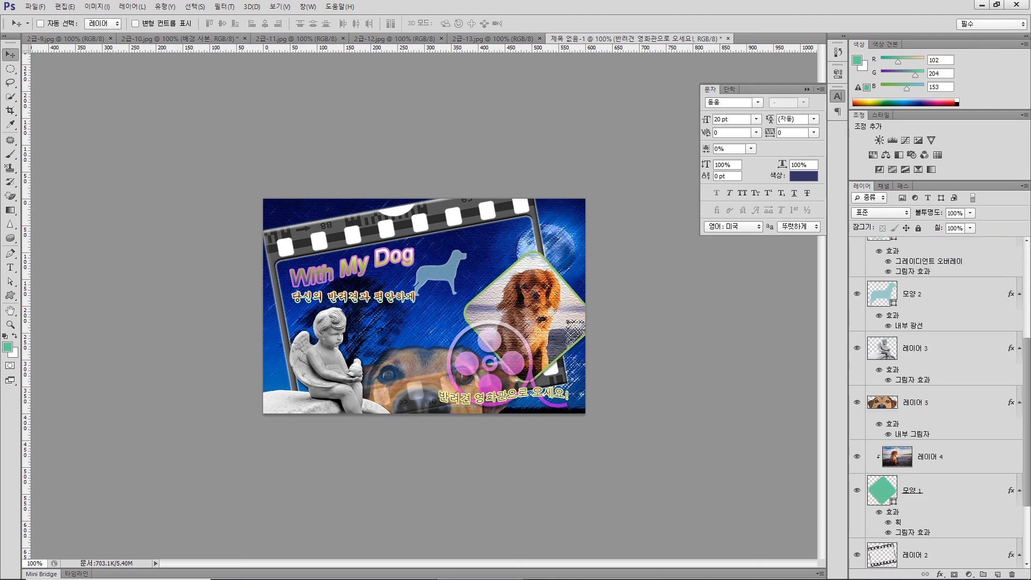
pyautogui.scroll(-1, 937, 400)
pyautogui.scroll(3, 938, 400)
pyautogui.click(938, 318)
pyautogui.hotkey('ctrl', 't')
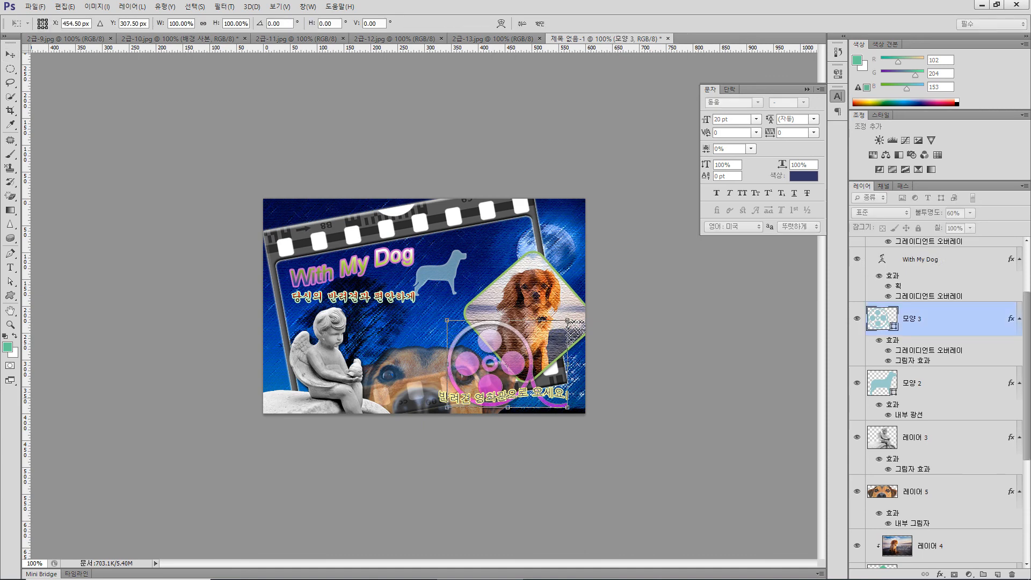
pyautogui.moveTo(567, 320); pyautogui.dragTo(557, 327)
# Step: Shift the film reel slightly up from the "반려견 영화관으로 오세요!" text and shrink it a little more
pyautogui.moveTo(521, 361); pyautogui.dragTo(520, 351)
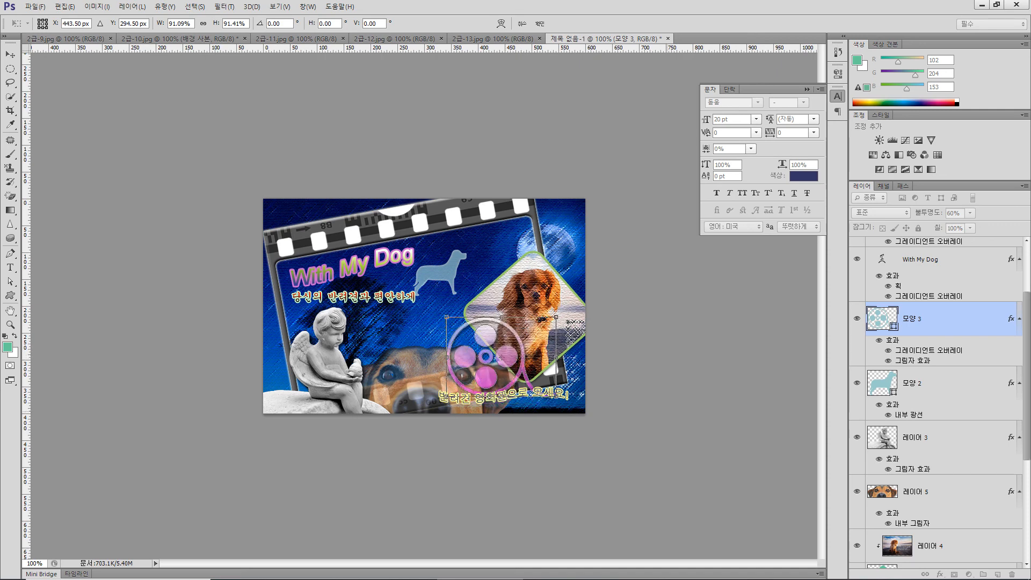
pyautogui.press('Down')
pyautogui.press('Down')
pyautogui.press('Down')
pyautogui.press('Down')
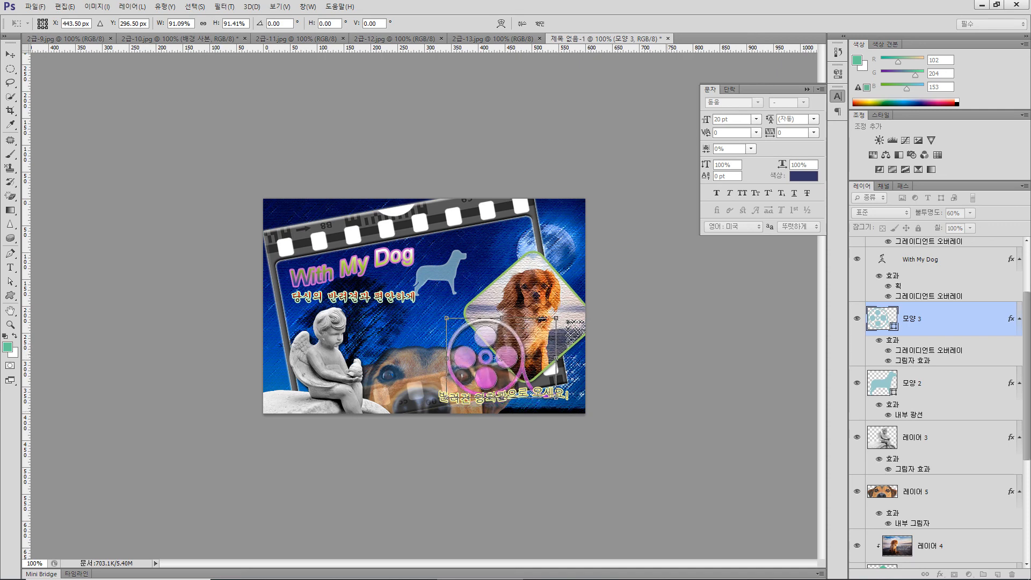
pyautogui.press('Down')
pyautogui.press('Down')
pyautogui.press('Down')
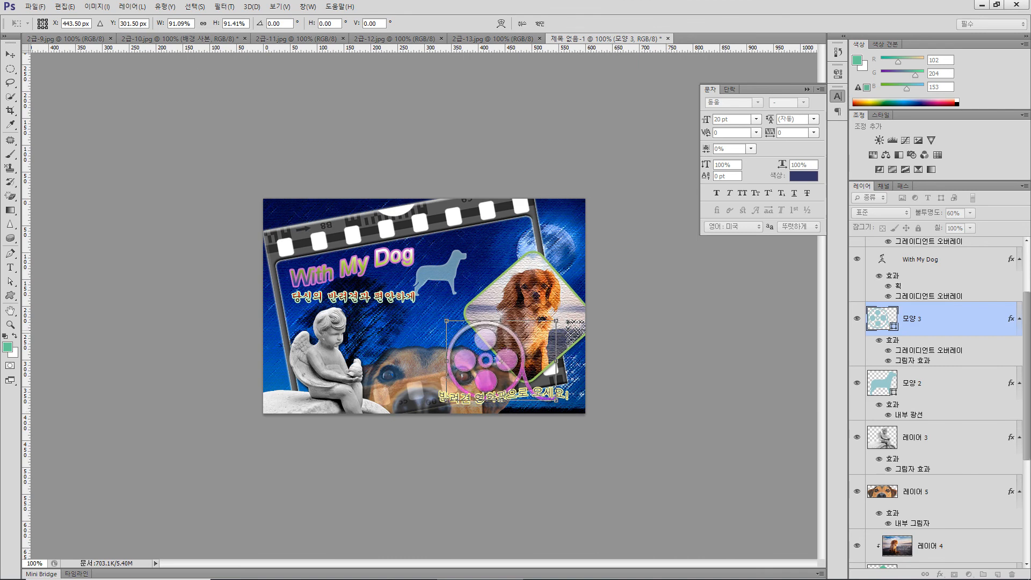
pyautogui.moveTo(556, 321); pyautogui.dragTo(552, 324)
pyautogui.press('Return')
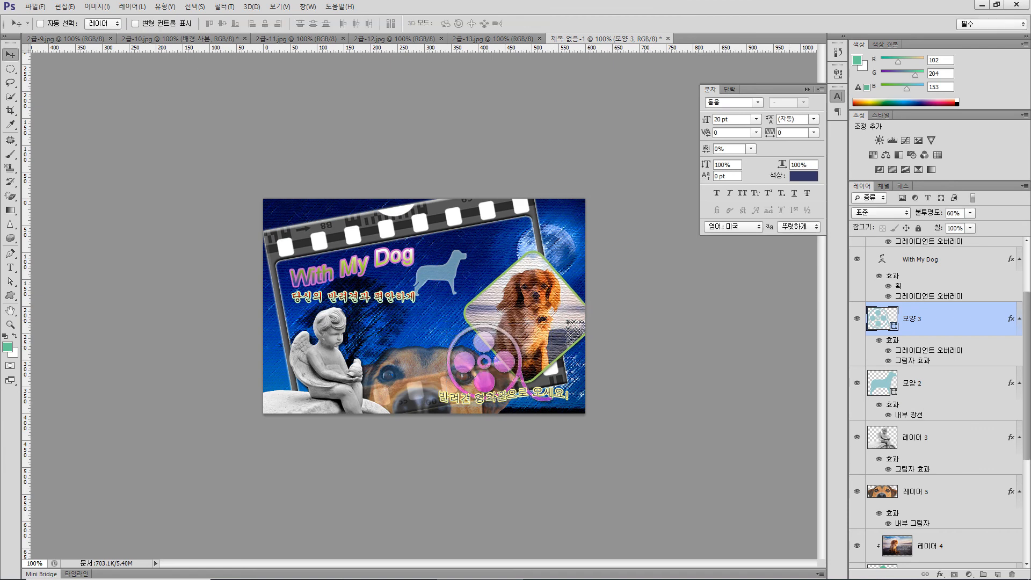
# Step: Export the 600 × 400 page for the web as a JPEG named 수험번호-이름-4.jpg in the 문서 folder
pyautogui.click(920, 259)
pyautogui.scroll(3, 920, 259)
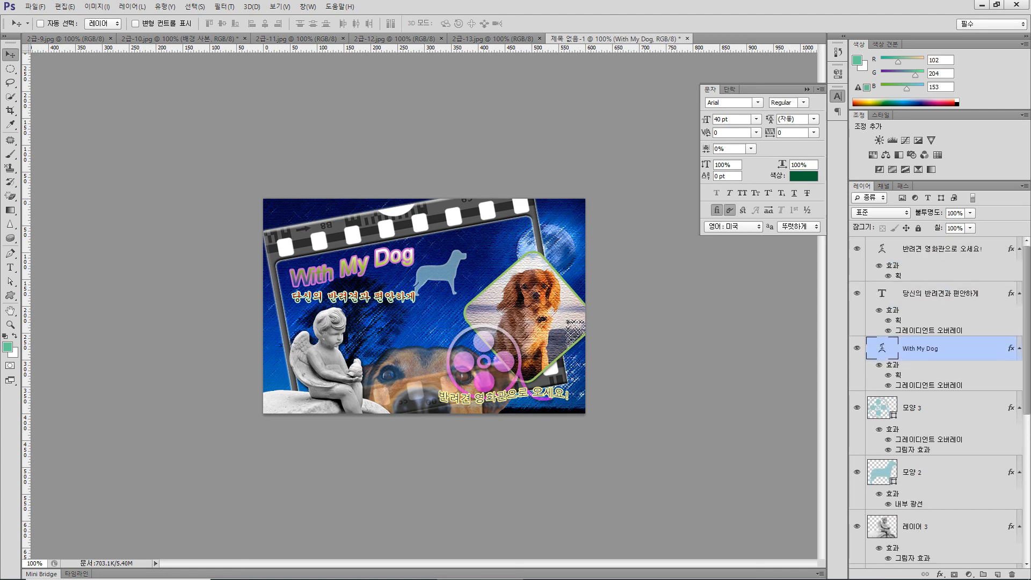
pyautogui.click(35, 6)
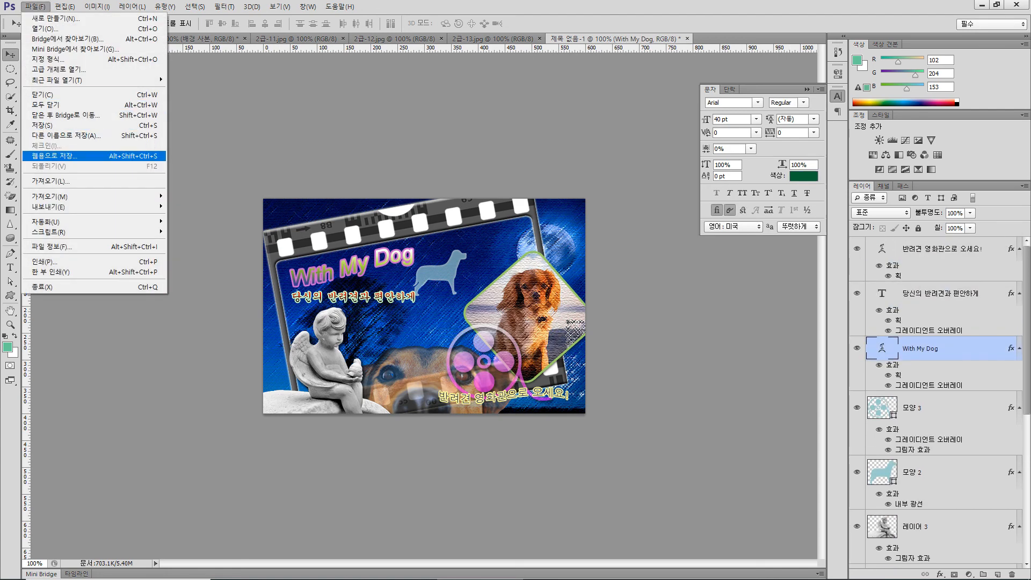
pyautogui.click(53, 156)
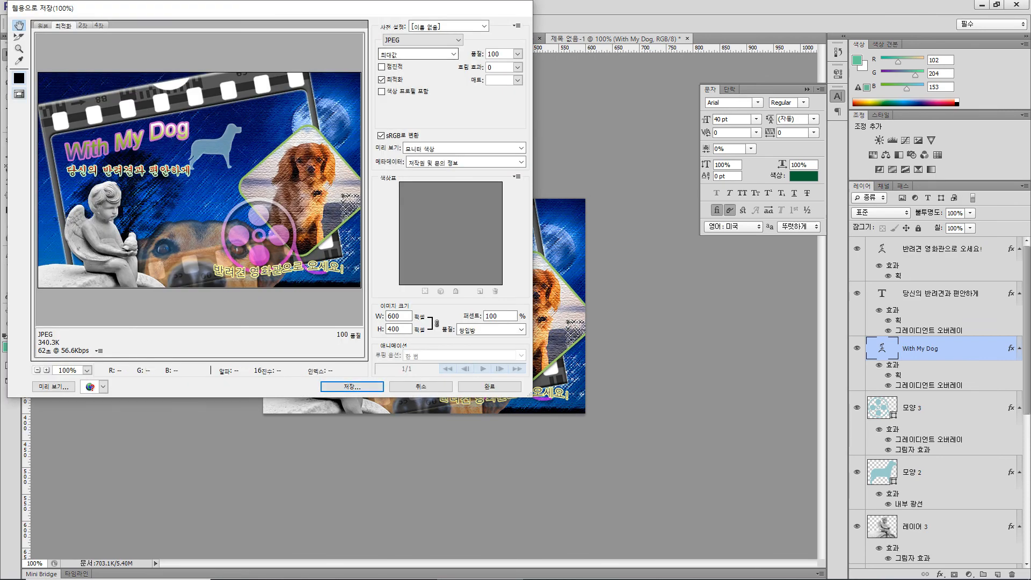
pyautogui.click(351, 387)
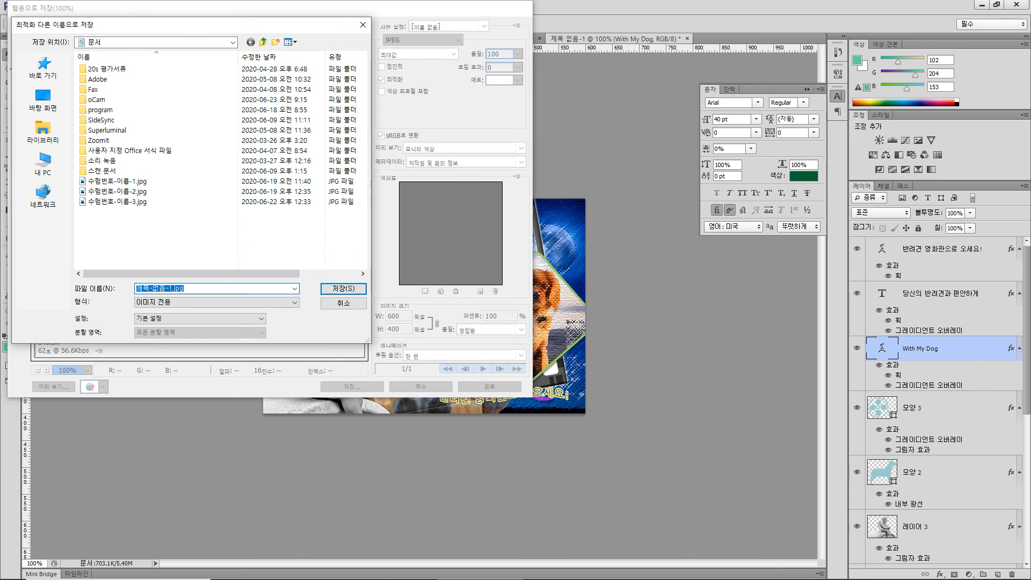
pyautogui.click(117, 201)
pyautogui.click(215, 289)
pyautogui.doubleClick(183, 289)
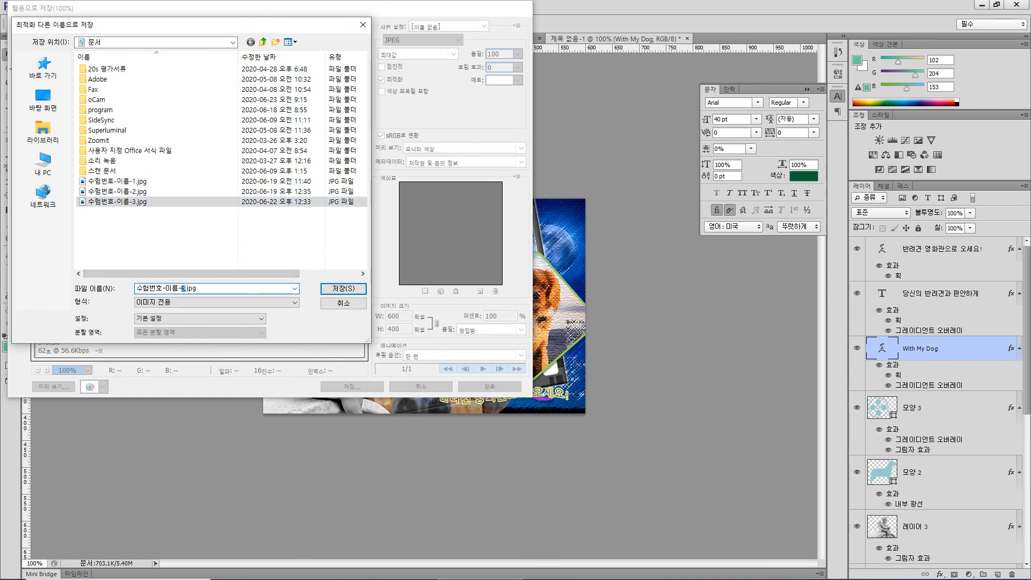
pyautogui.write('4')
pyautogui.click(344, 289)
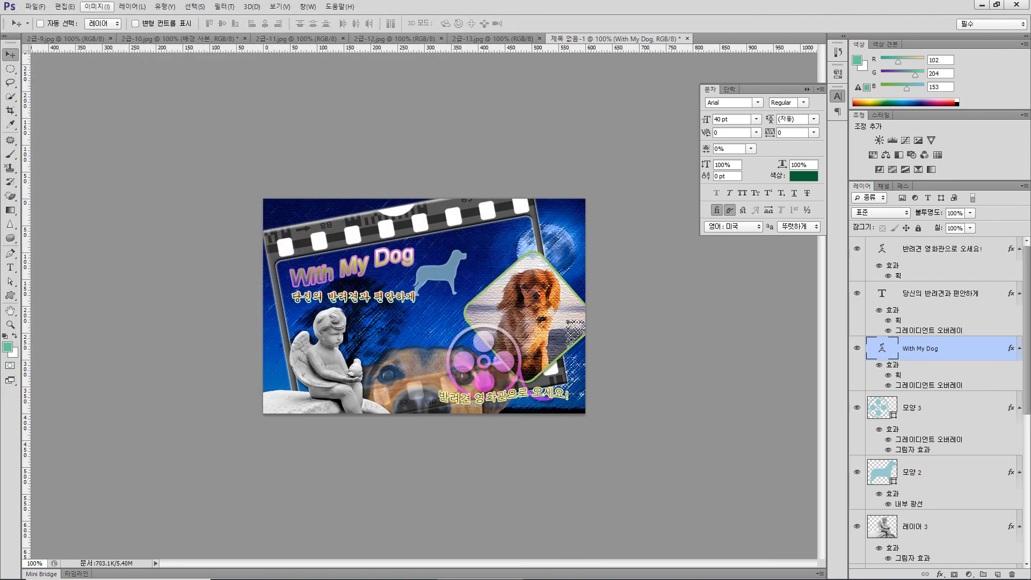
# Step: Resize the image to 60 pixels wide and 40 pixels high, keeping proportions and scaling the styles
pyautogui.click(98, 7)
pyautogui.click(113, 84)
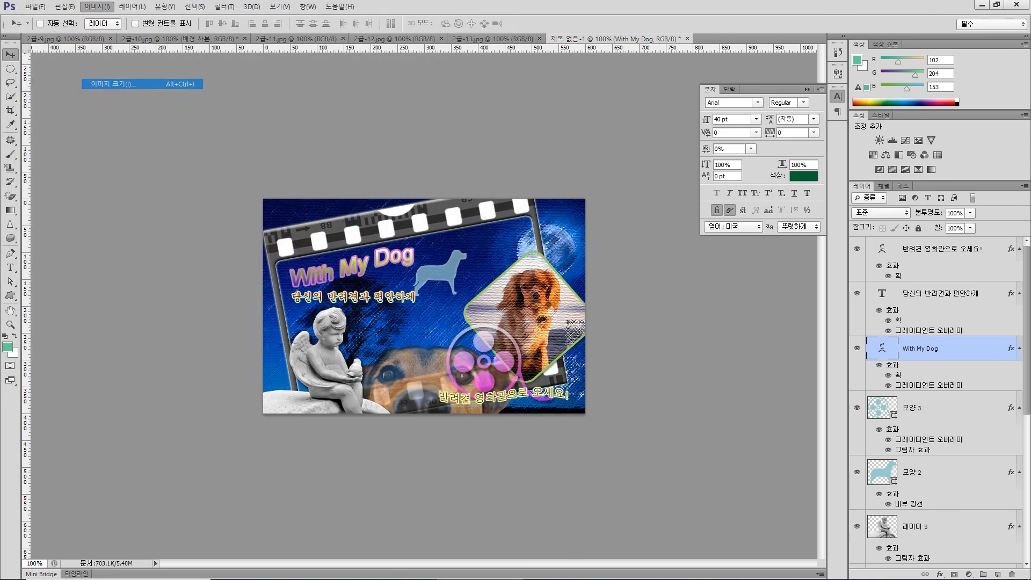
pyautogui.write('60')
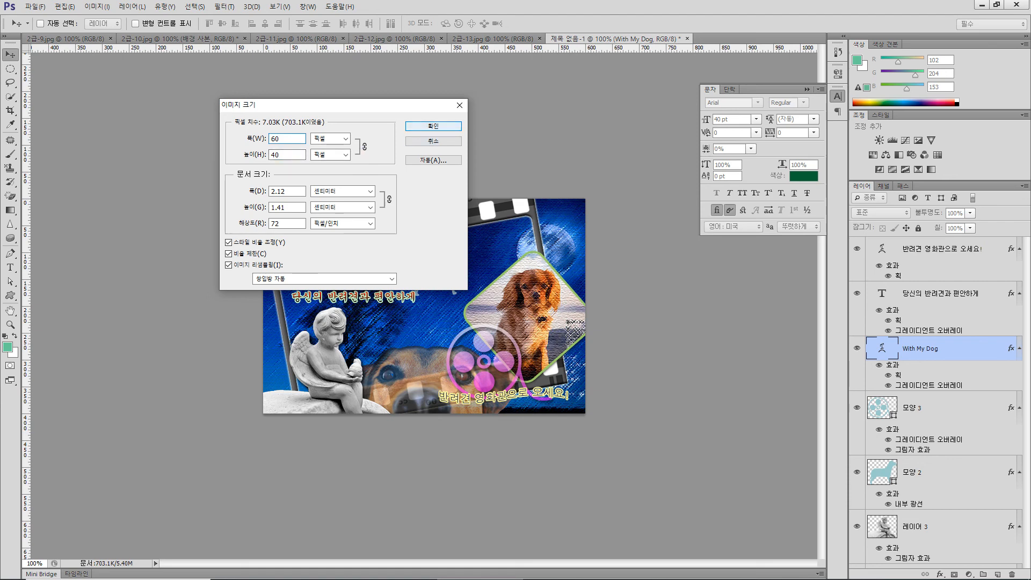
pyautogui.press('Return')
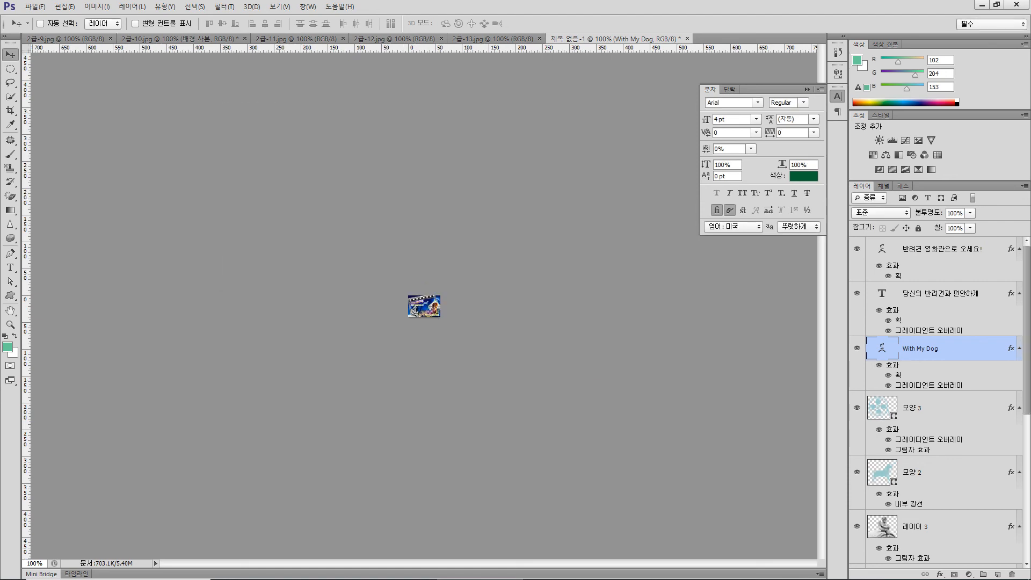
# Step: Save the reduced document with its layers as 수험번호-이름-4.psd in the 문서 folder
pyautogui.click(35, 6)
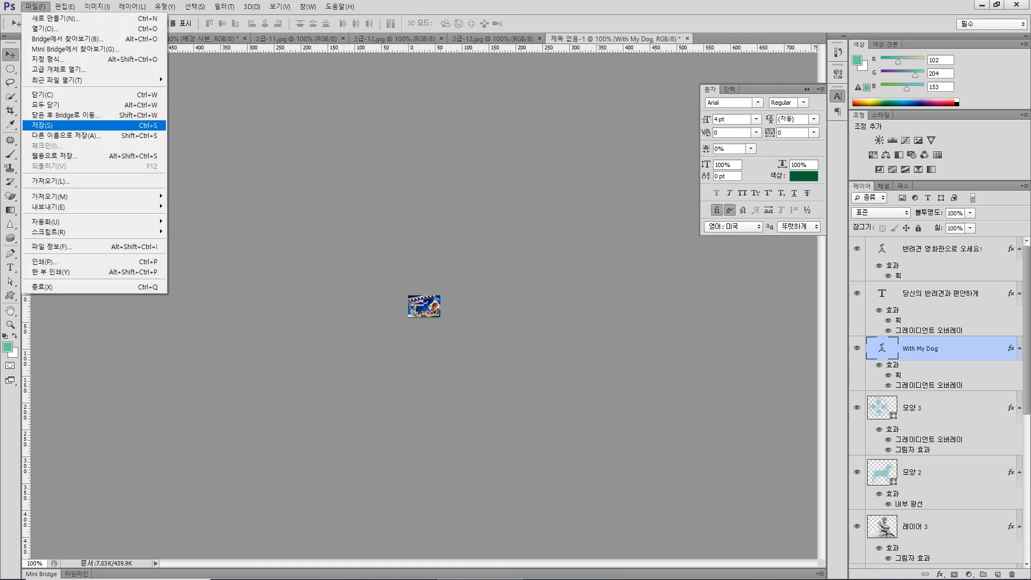
pyautogui.click(43, 125)
pyautogui.scroll(-1, 537, 215)
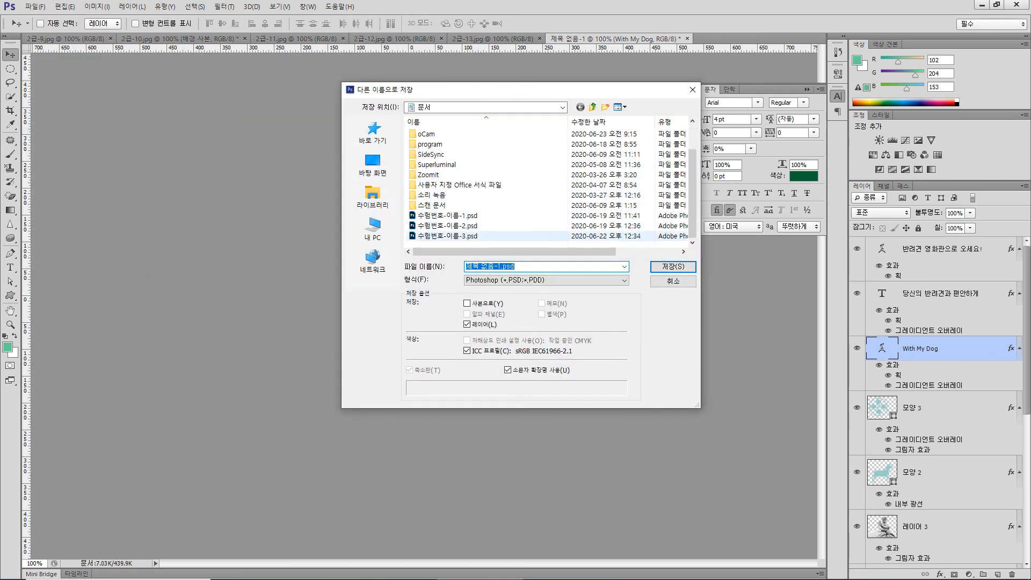
pyautogui.click(447, 236)
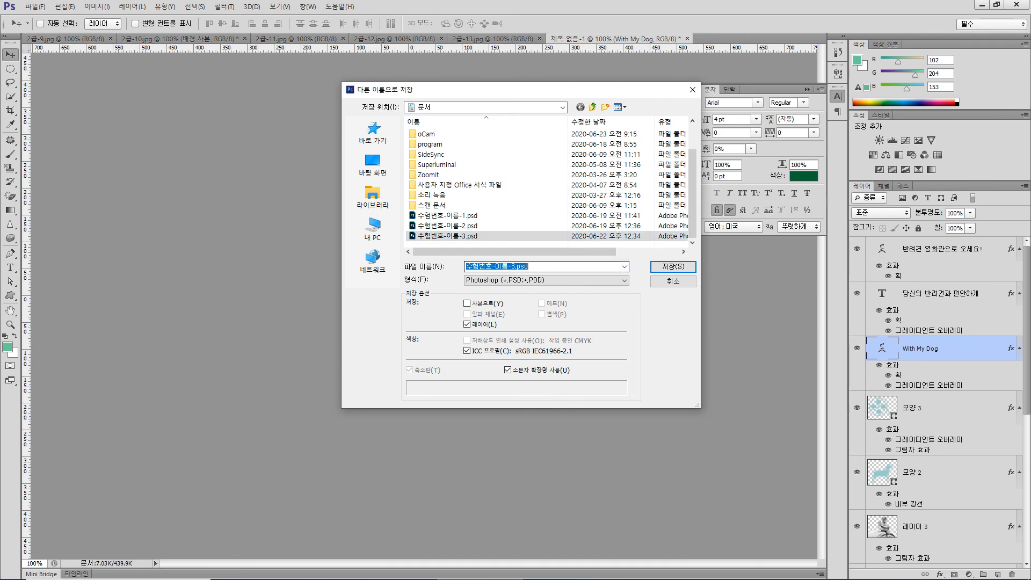
pyautogui.click(513, 265)
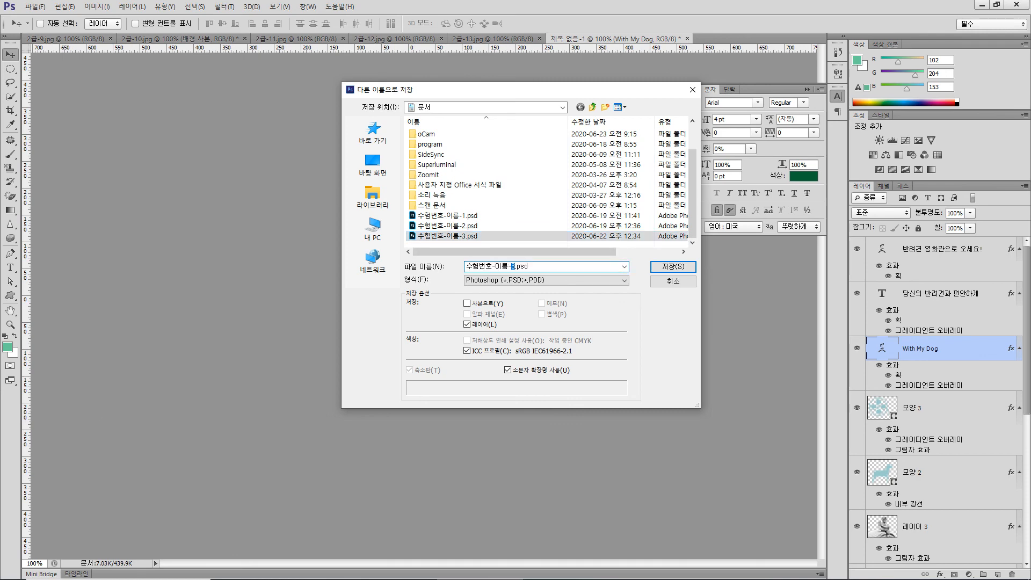
pyautogui.write('4')
pyautogui.press('Return')
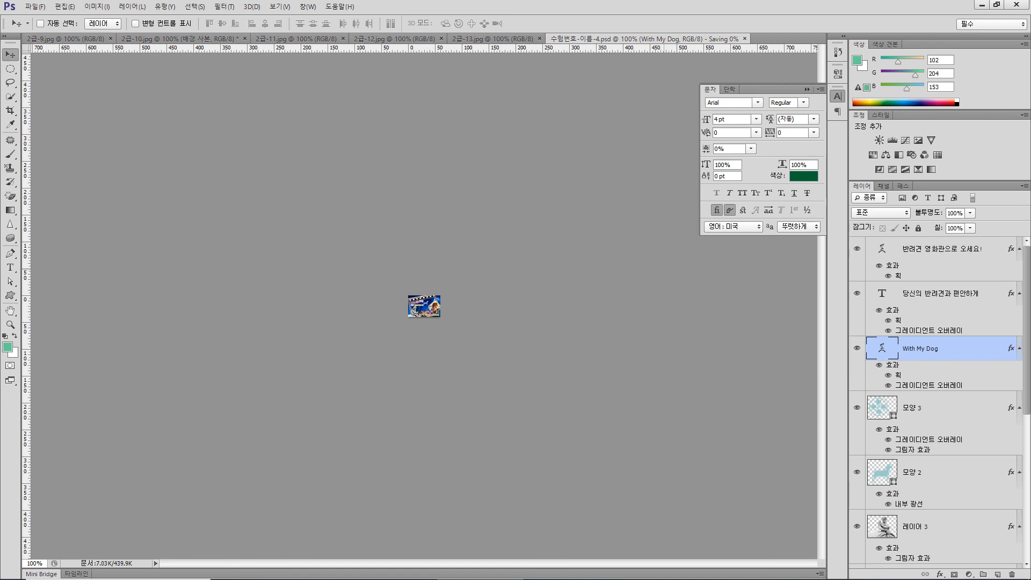